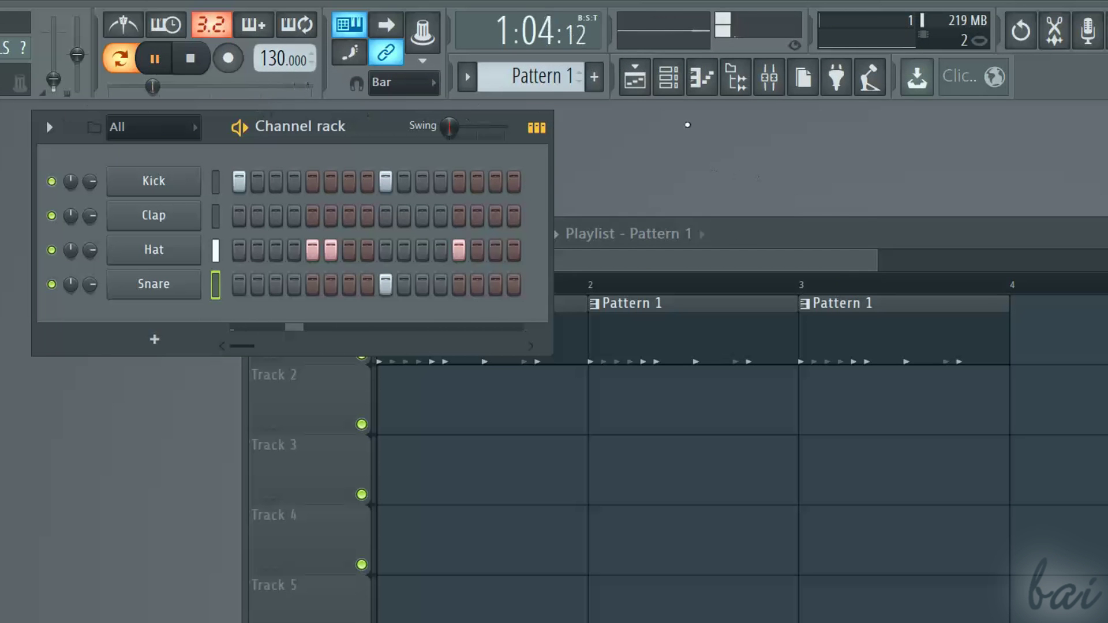
View the Snare channel's notes in the piano roll with the time ruler zoomed wider, then close it.
click(707, 91)
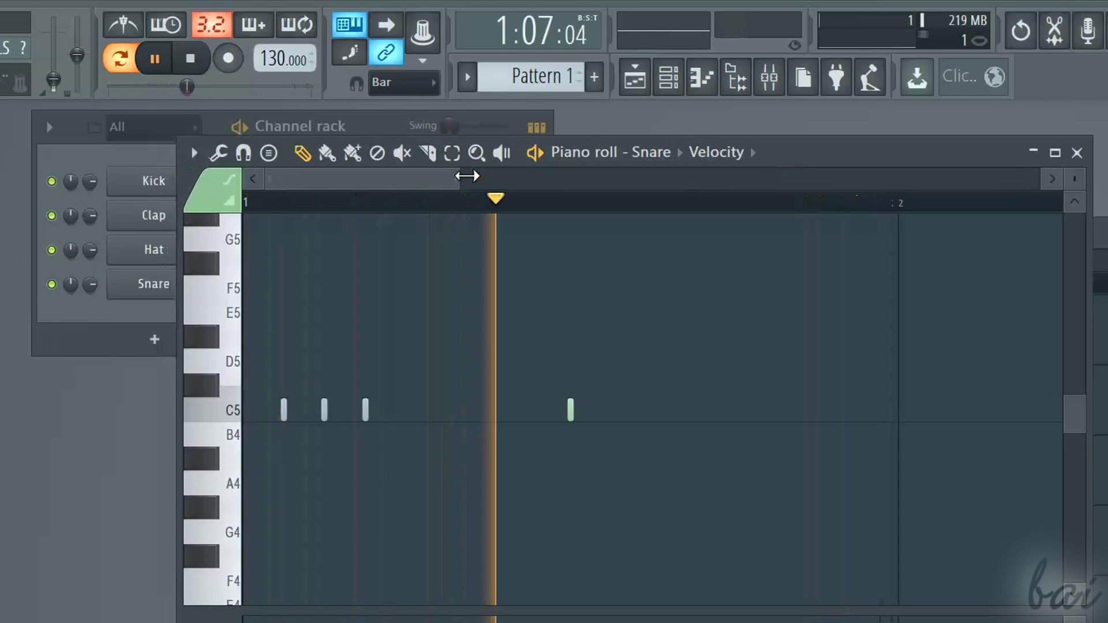
mouse_move(460, 179)
mouse_down()
mouse_move(317, 180)
mouse_move(383, 207)
mouse_up()
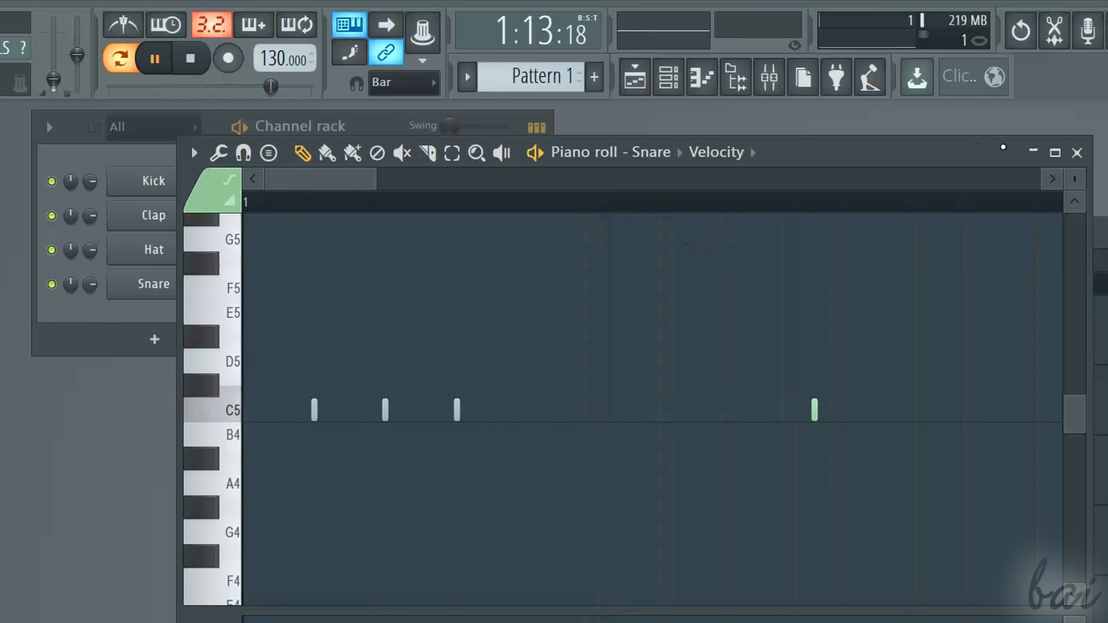
click(1077, 153)
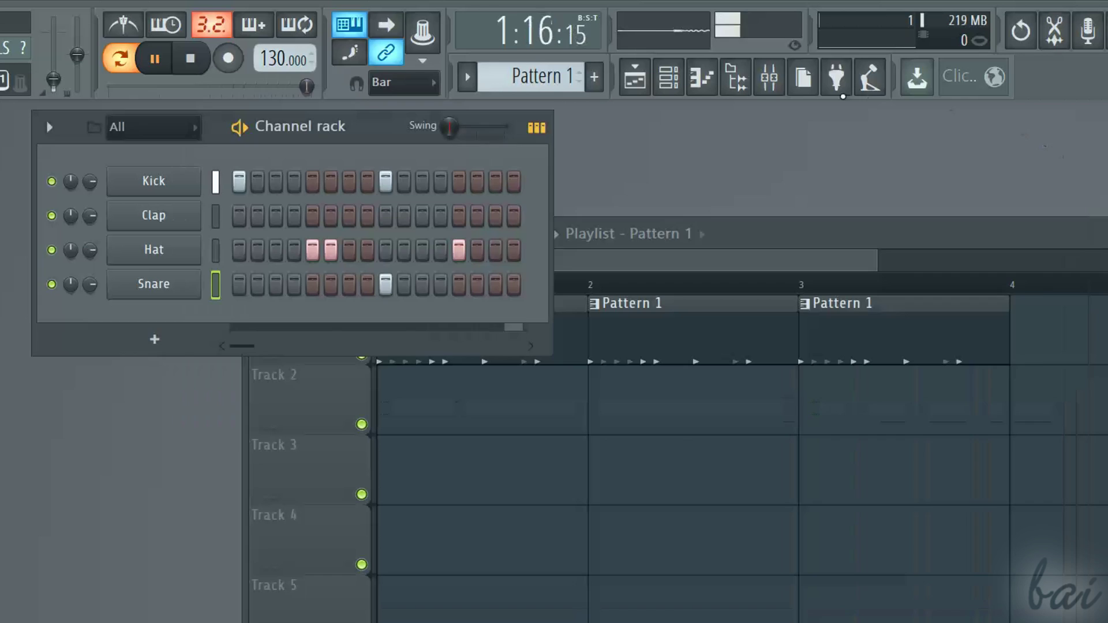
Bring up the Mixer, nudge it upward, and add C#5 and C5 notes to the Kick pattern.
click(771, 80)
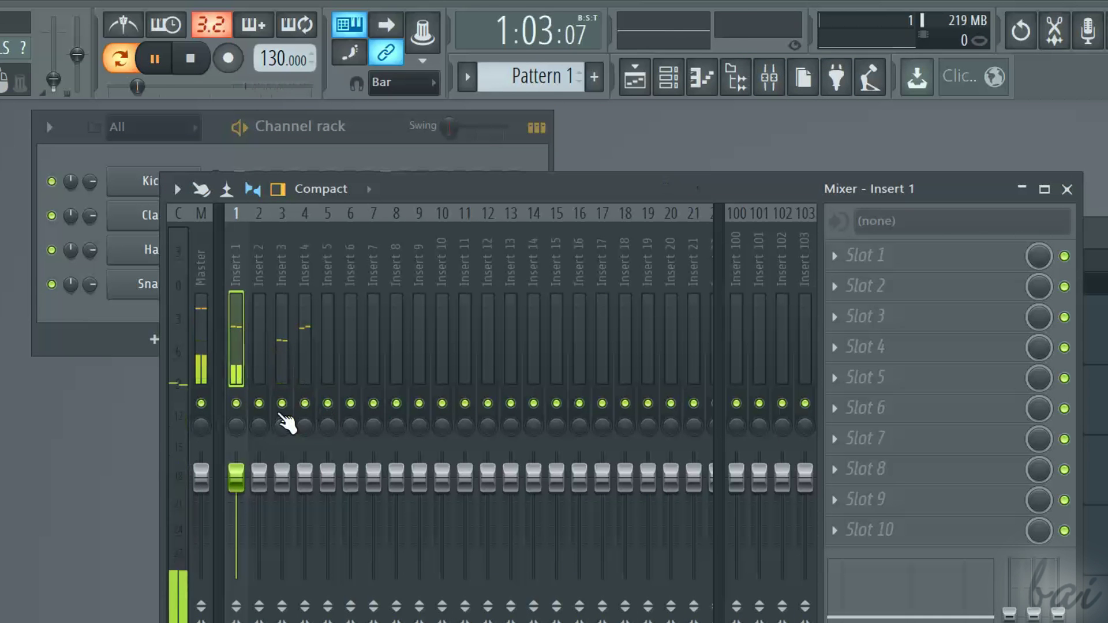
drag(616, 193, 614, 165)
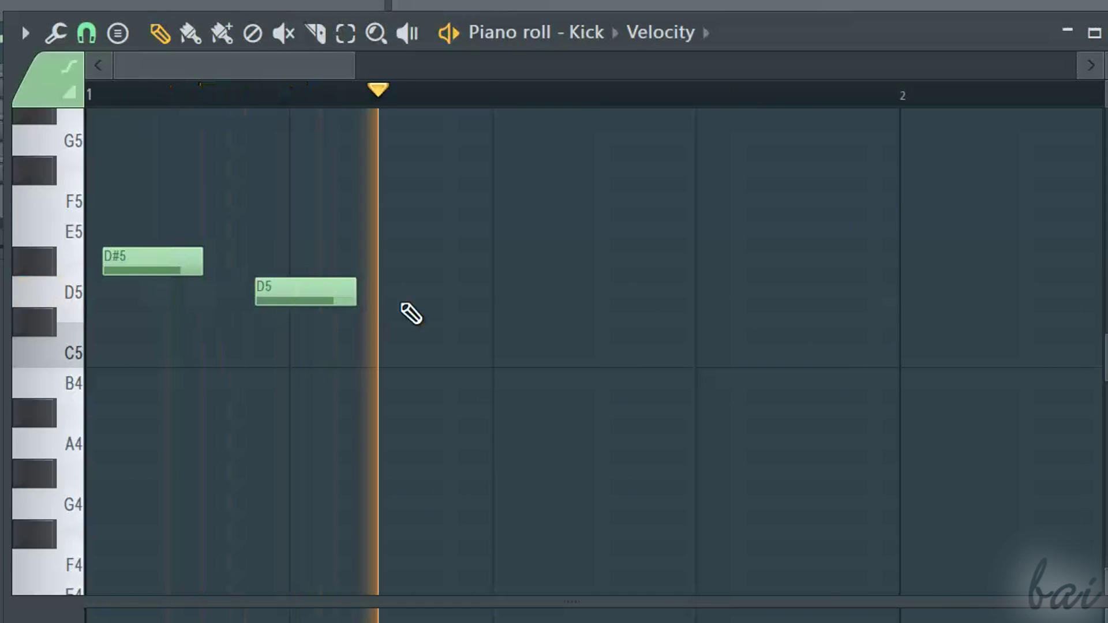
click(444, 322)
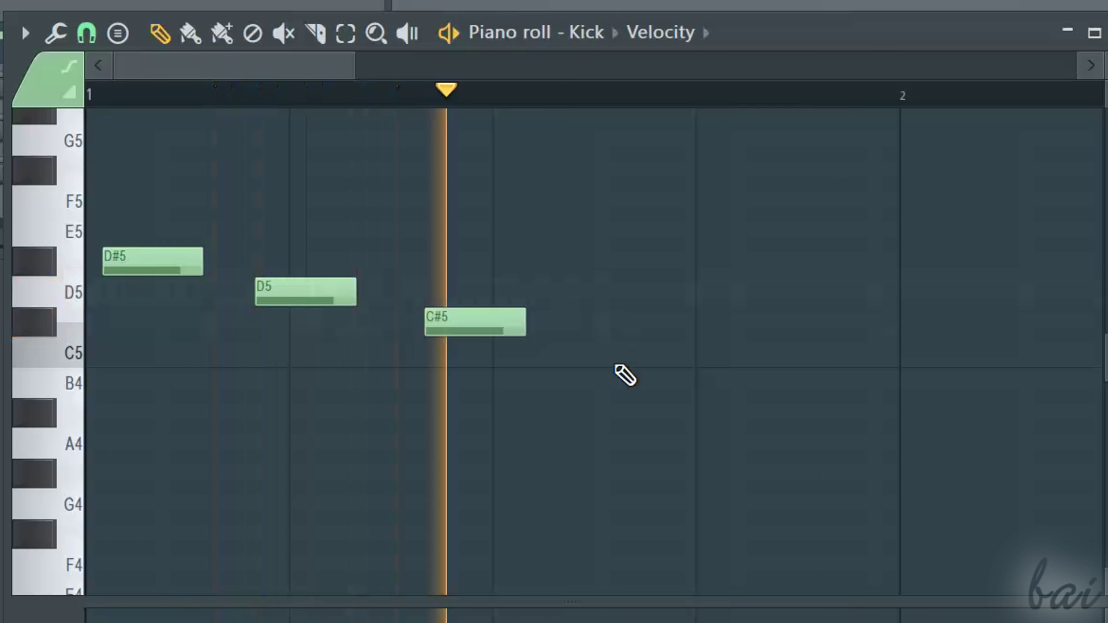
click(630, 353)
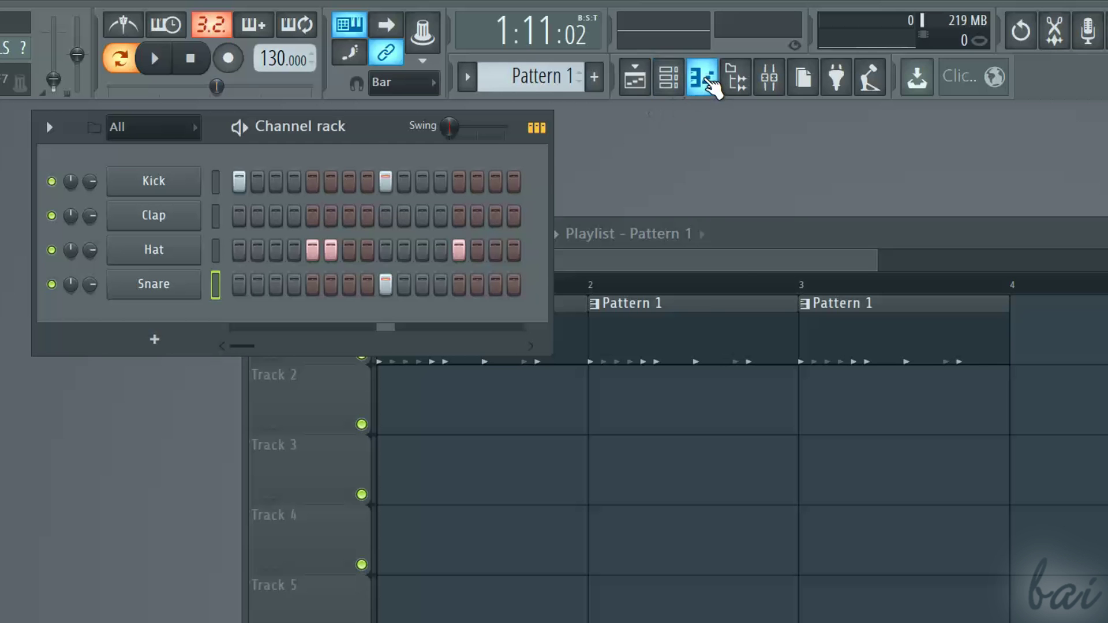
Toggle the piano roll off and back on so it shows the Kick channel's notes.
click(710, 82)
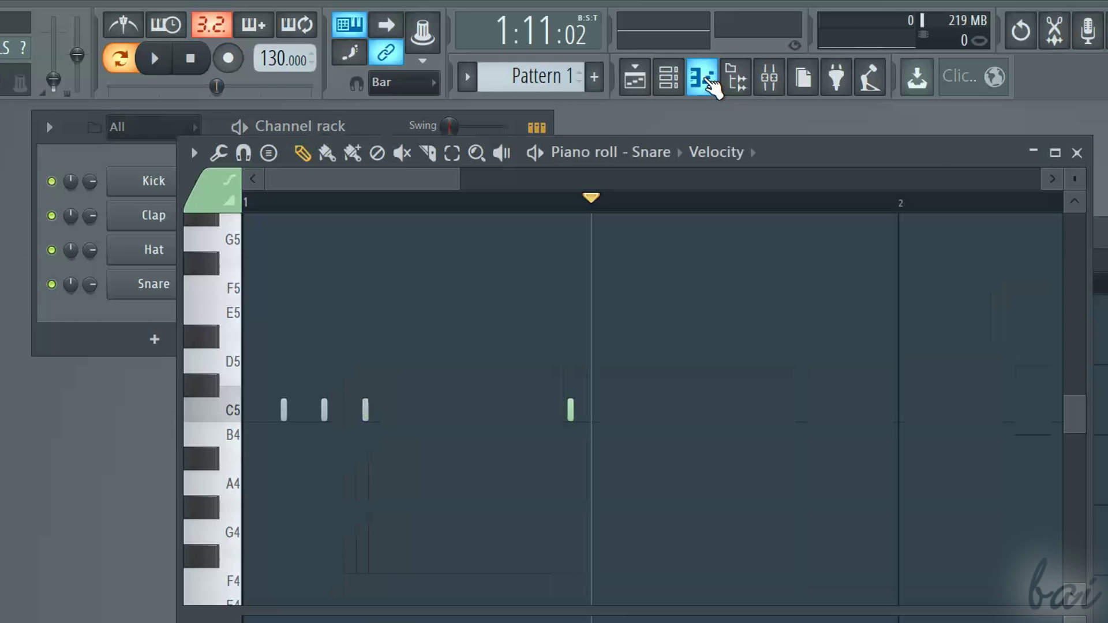
click(710, 82)
click(710, 82)
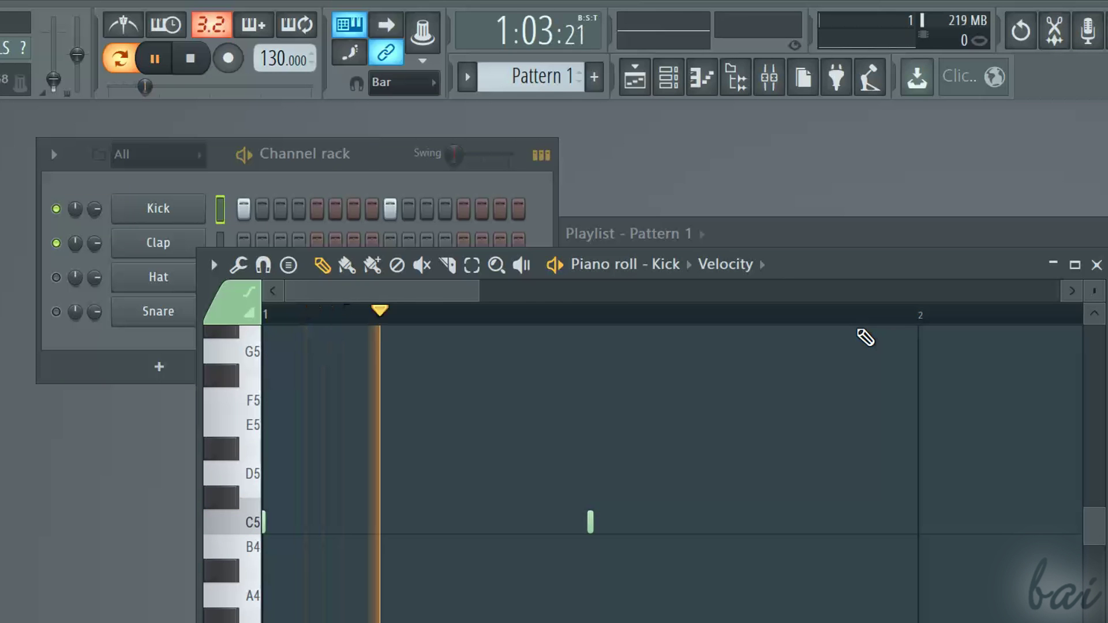
Switch the piano roll to the Clap channel's notes, then to the Hat channel's.
click(666, 264)
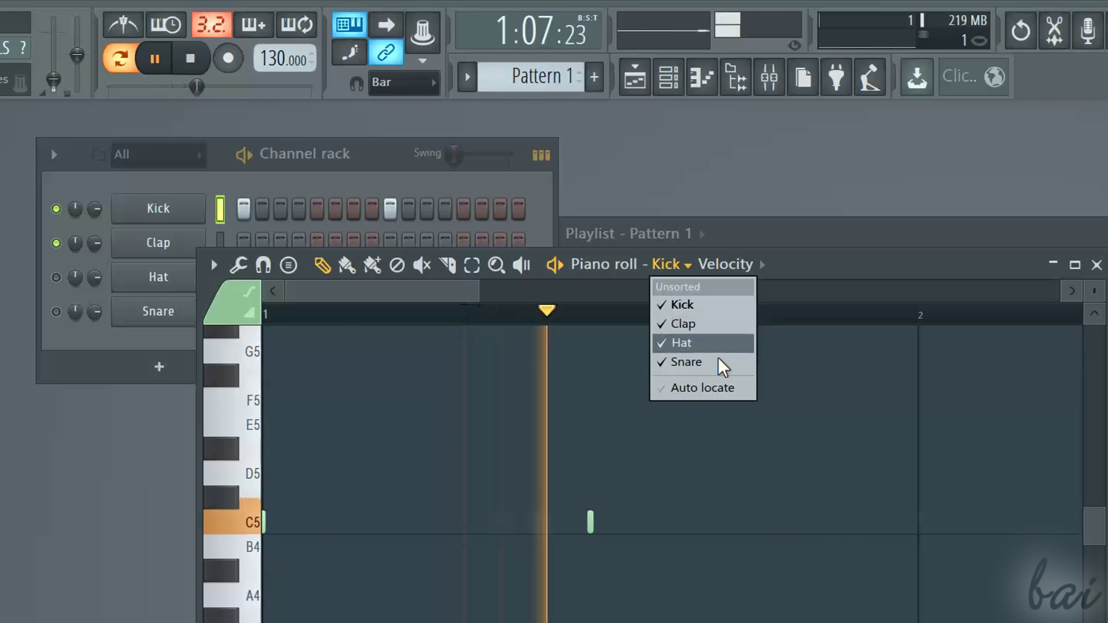
click(714, 325)
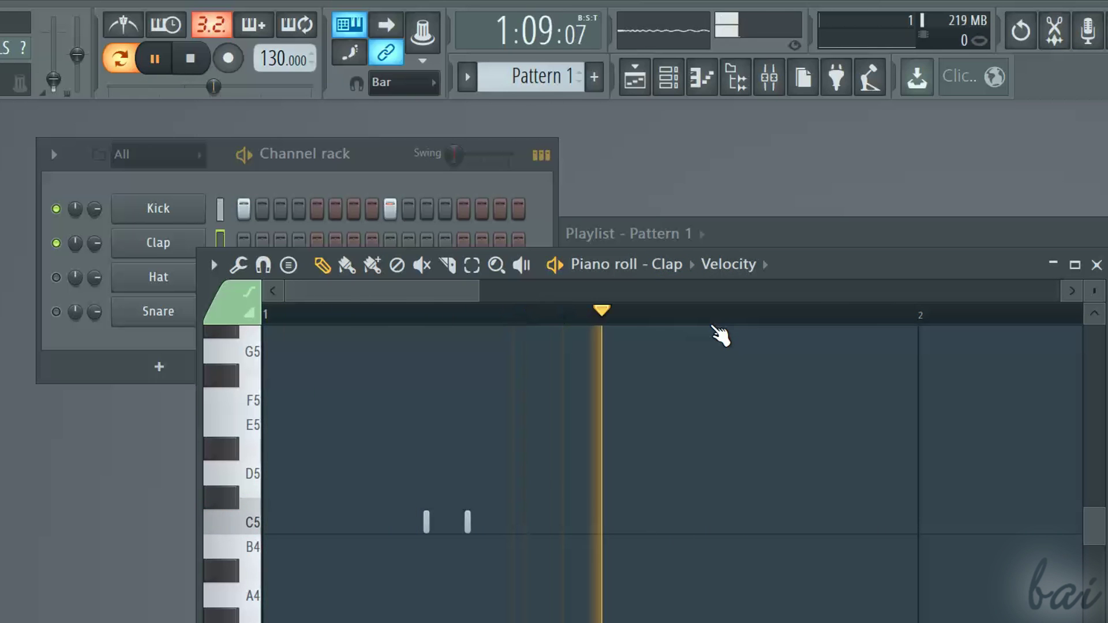
click(688, 265)
click(702, 344)
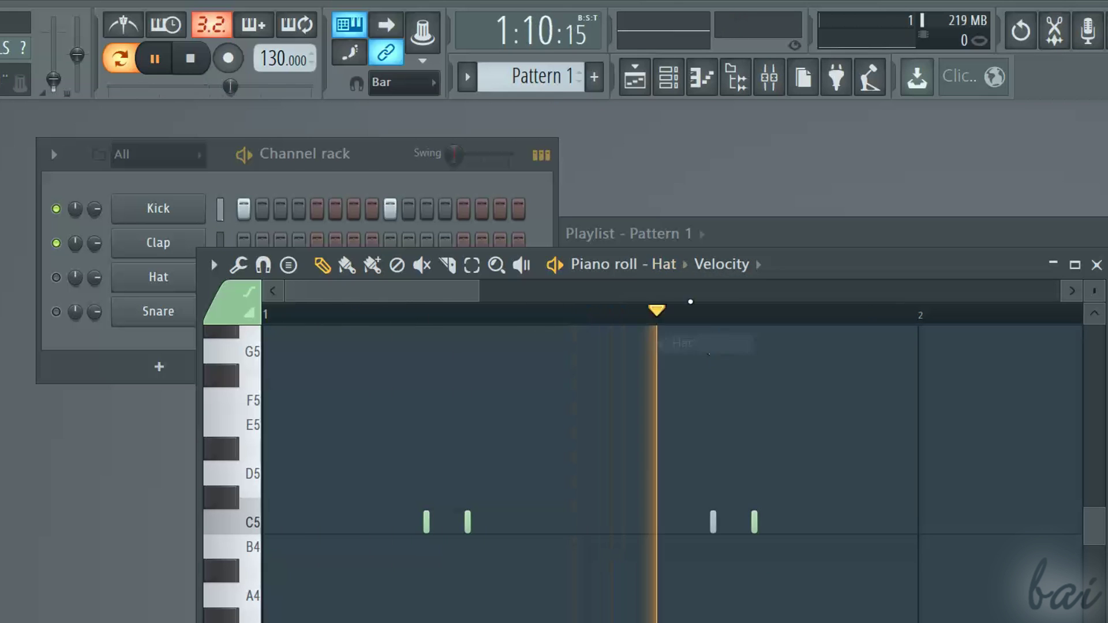
Return the piano roll to the Kick channel and stop Pattern 1 playback.
click(670, 266)
click(685, 304)
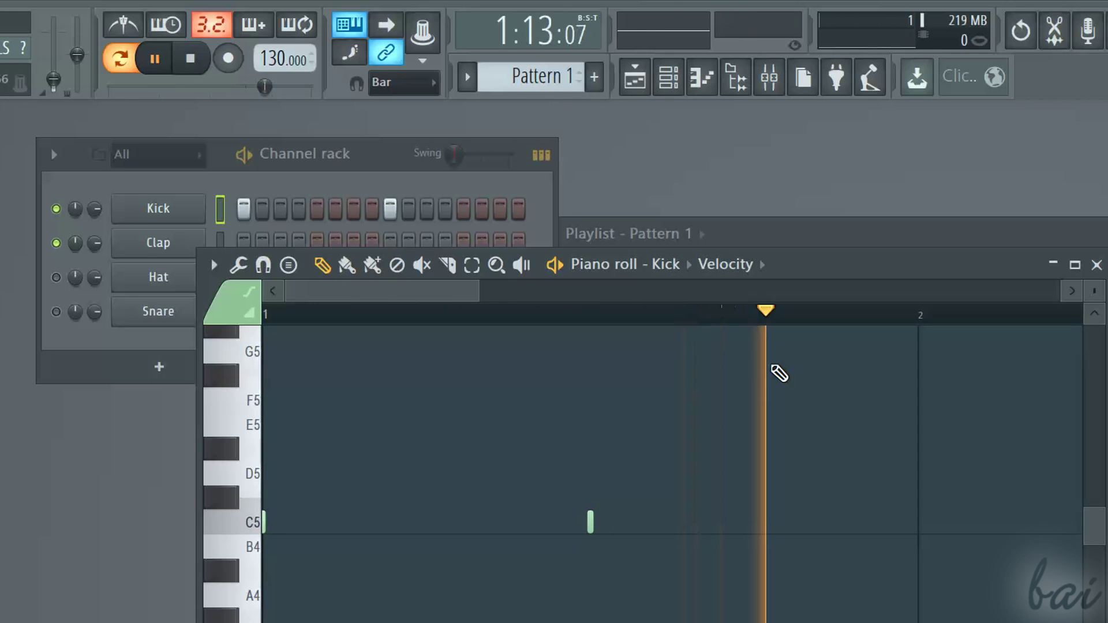
click(203, 63)
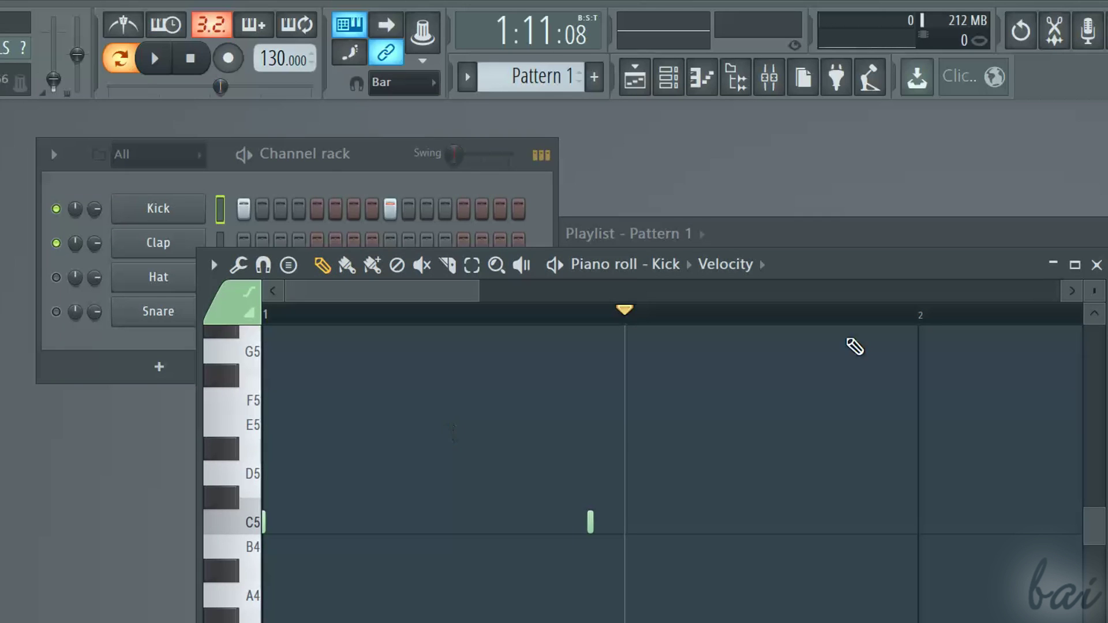
With the pattern playing, add D#5, delete the short C5 hit, then add D5, C#5 and C5.
drag(825, 265, 860, 145)
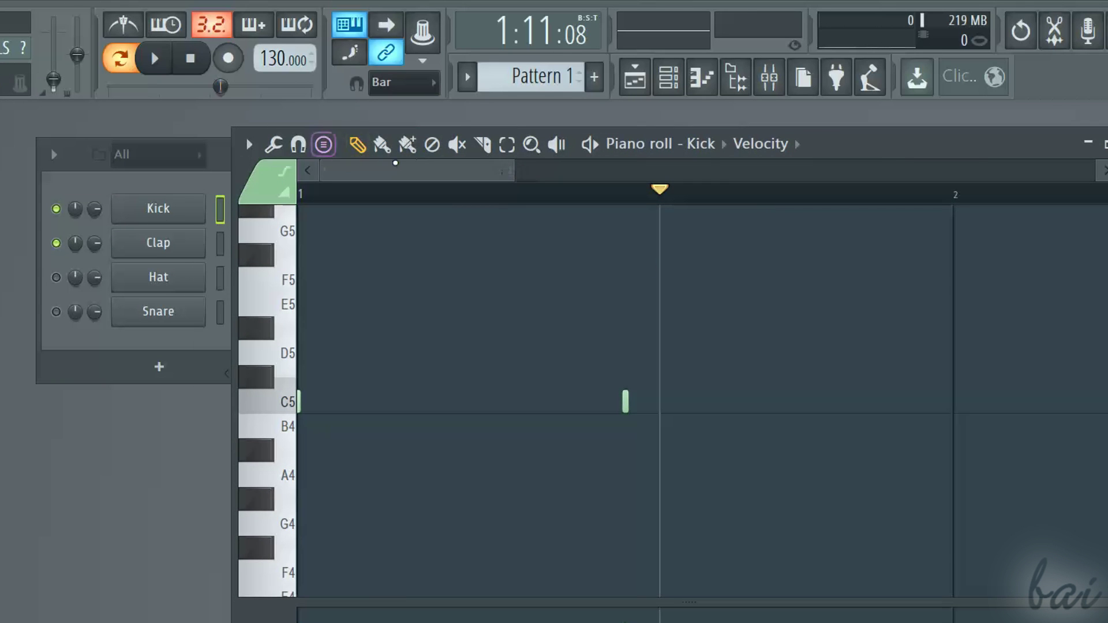
click(155, 58)
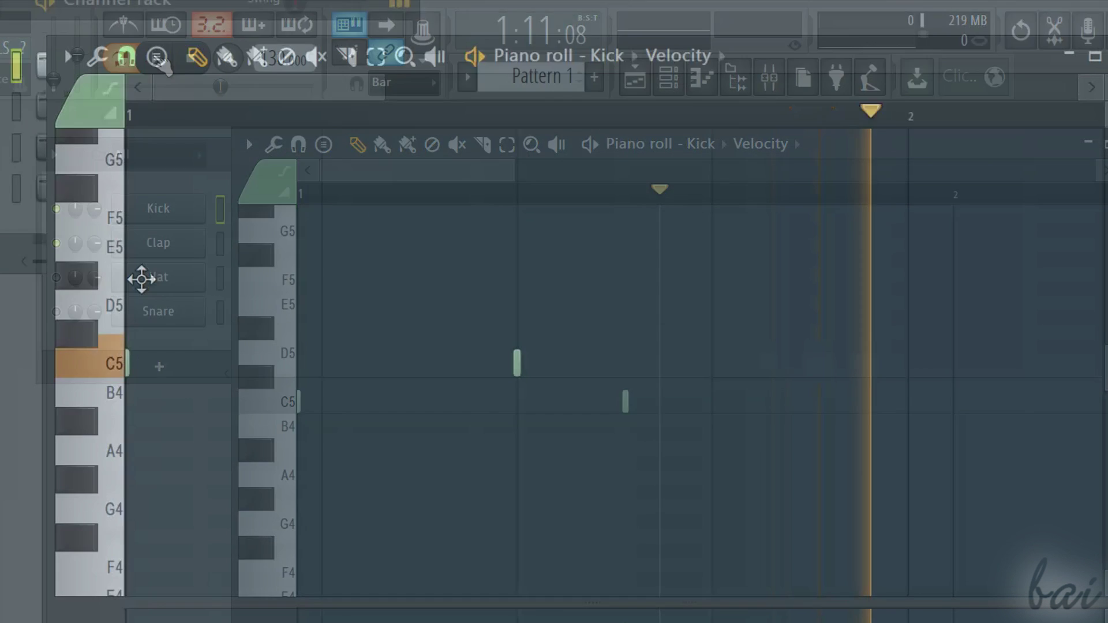
click(351, 328)
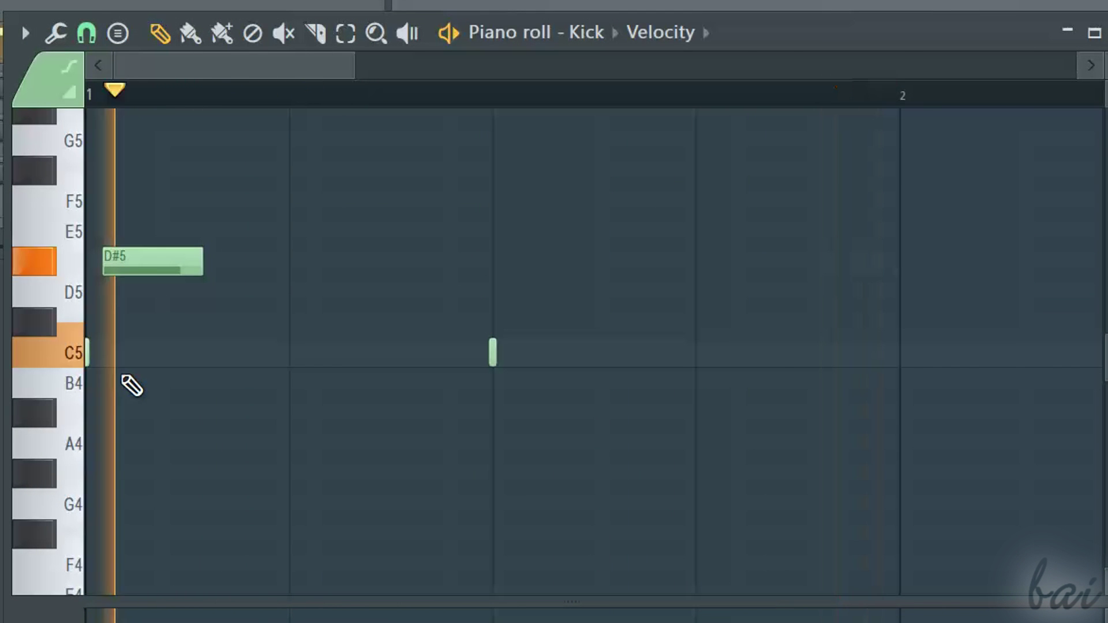
right_click(493, 352)
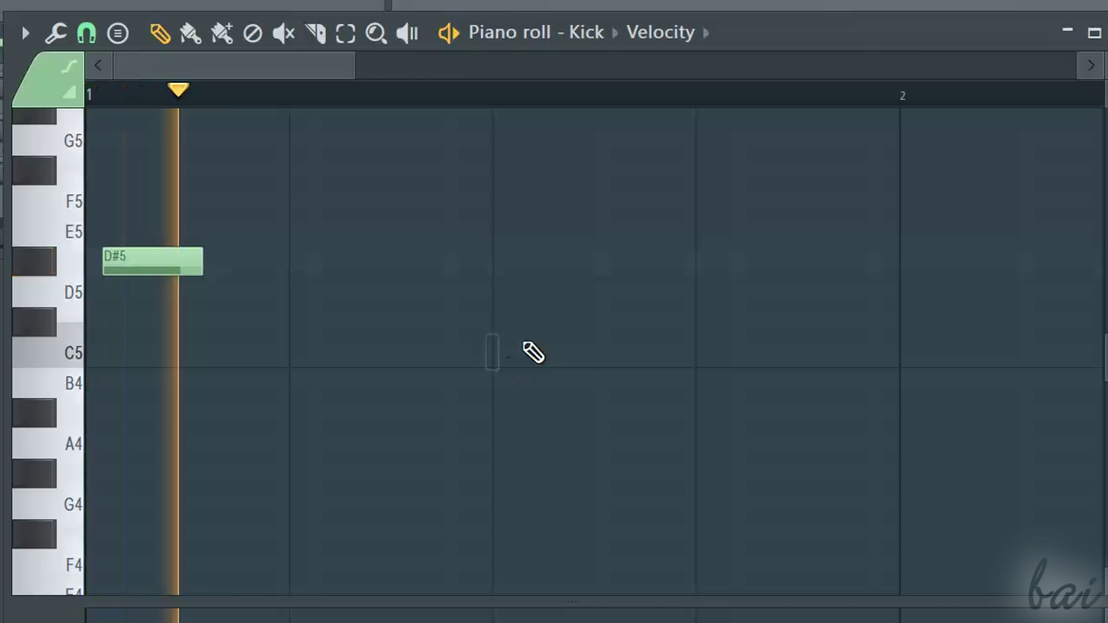
click(277, 295)
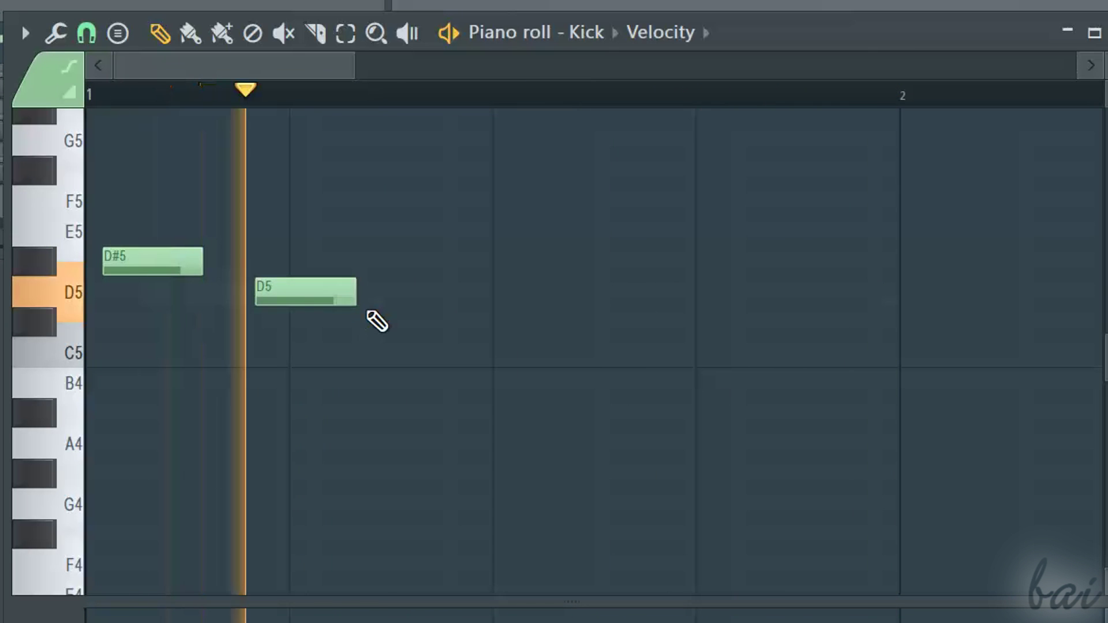
click(430, 322)
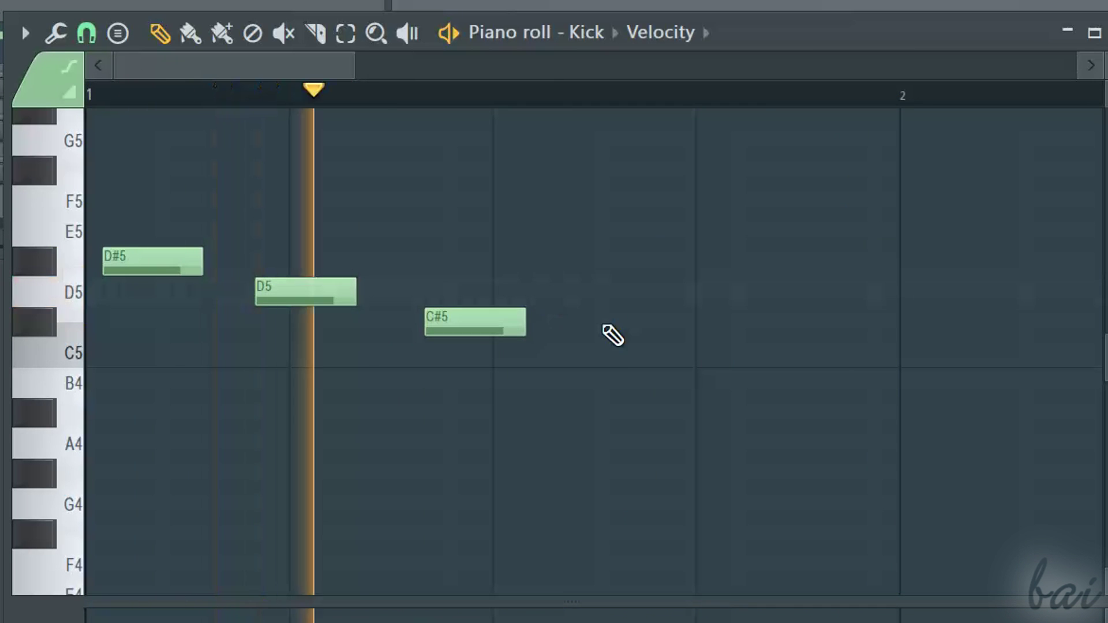
click(620, 353)
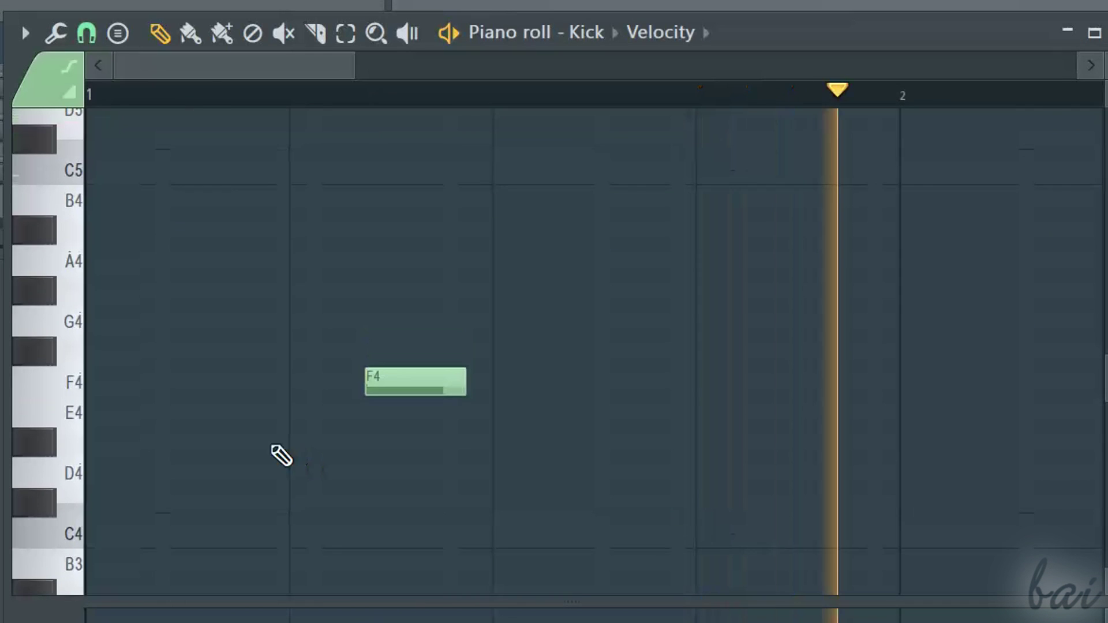
Place two A4 notes, an F4 and an F#4 in the Kick pattern, shifting the later notes earlier.
click(132, 260)
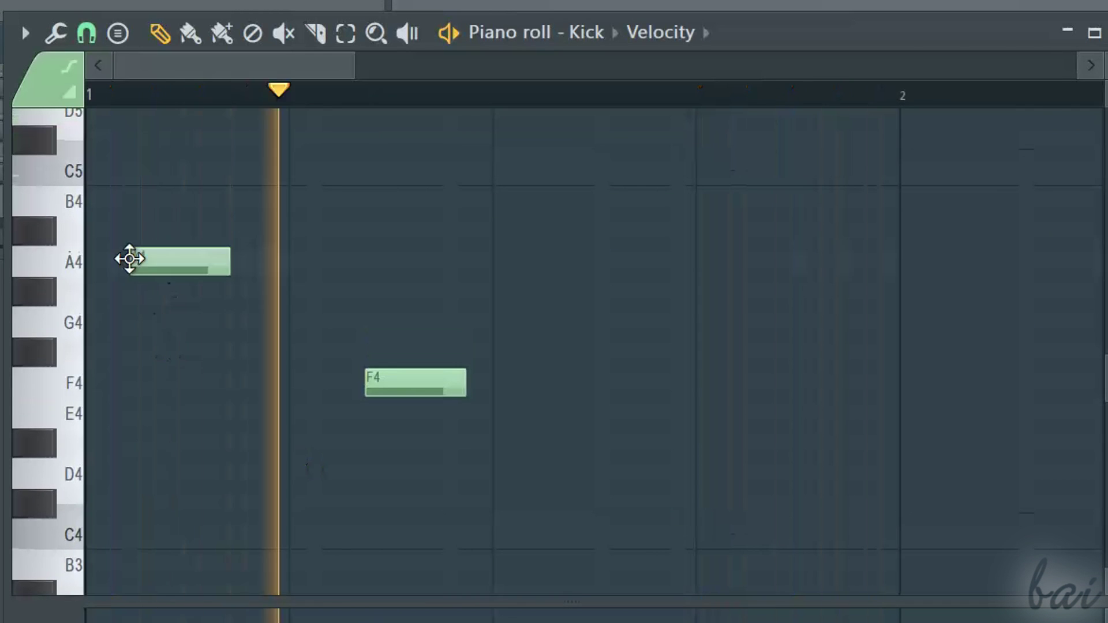
click(586, 271)
click(804, 381)
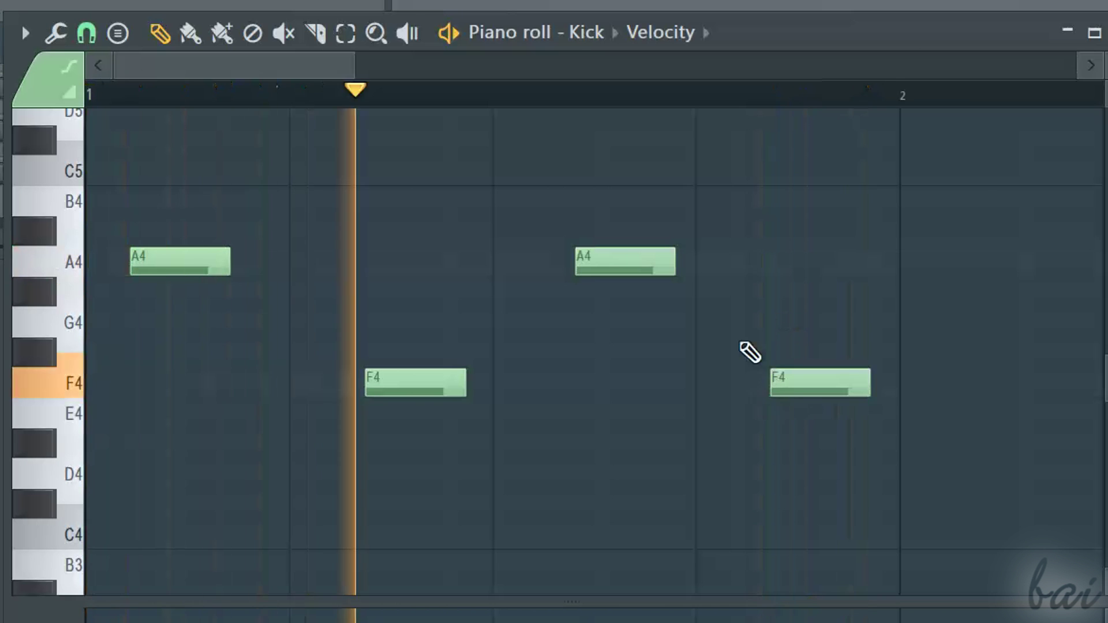
drag(635, 265, 553, 270)
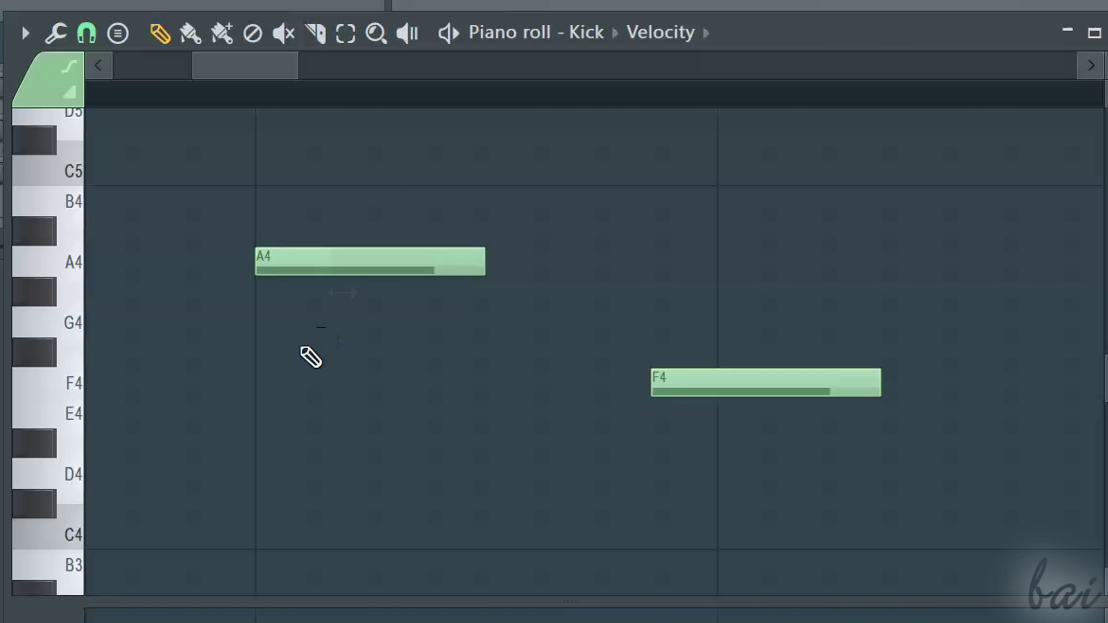
click(312, 353)
click(354, 370)
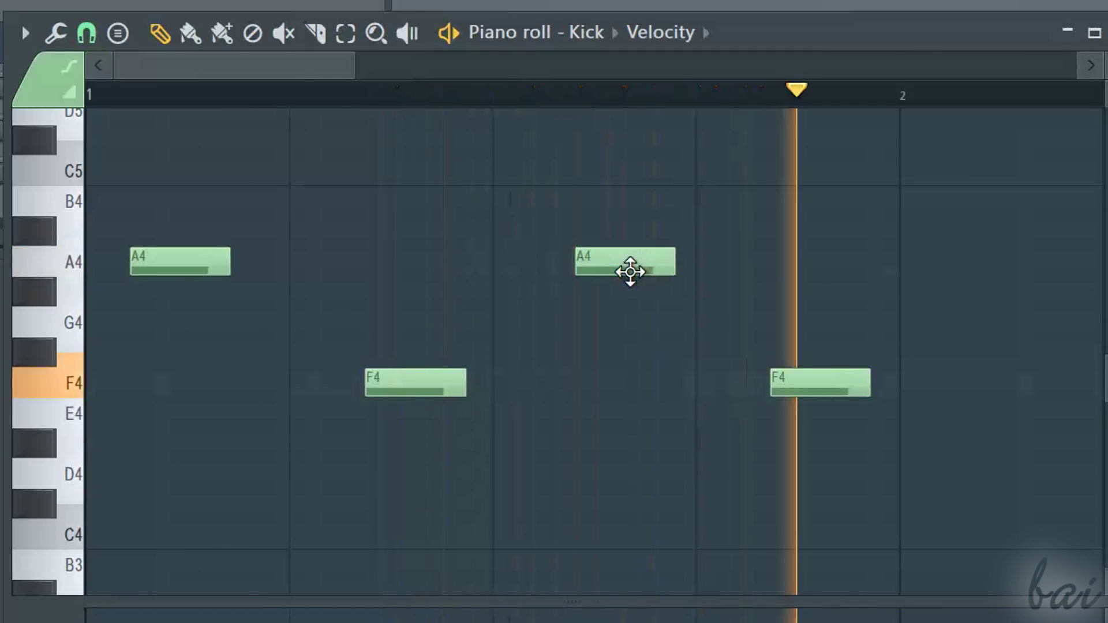
drag(631, 268, 535, 272)
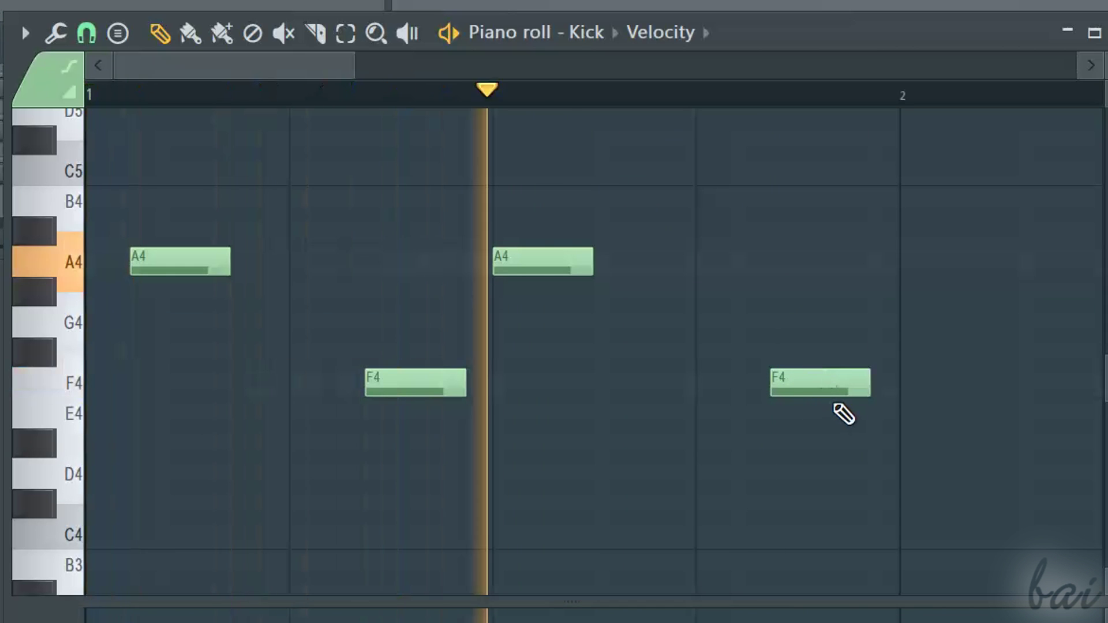
drag(815, 384, 715, 386)
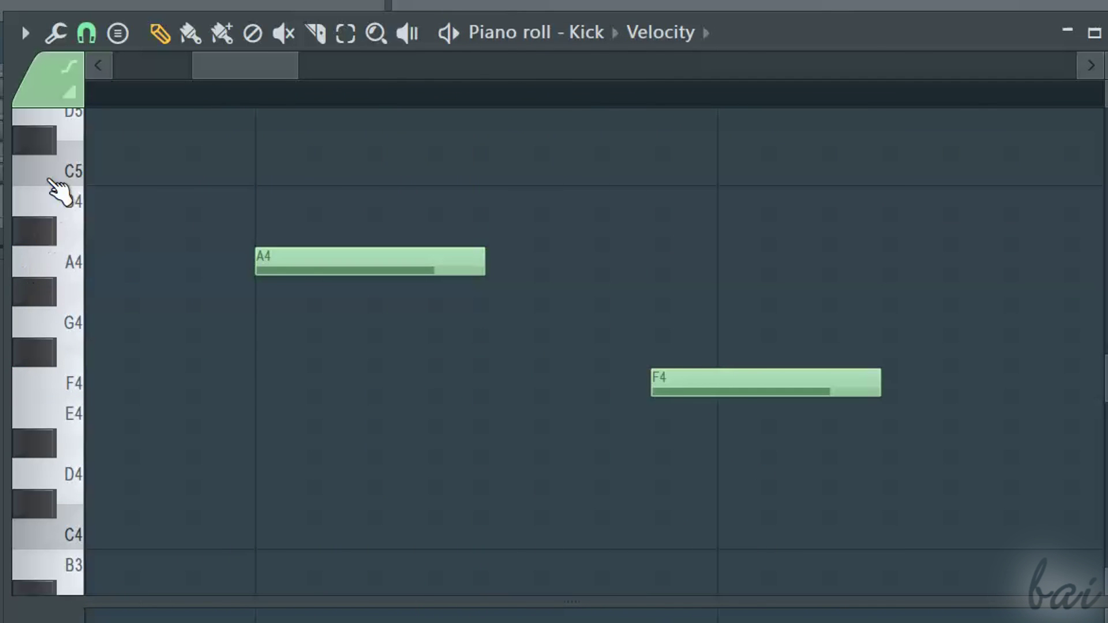
Preview the Kick sound at C5, B4 and B3 on the piano keys.
click(54, 183)
click(62, 213)
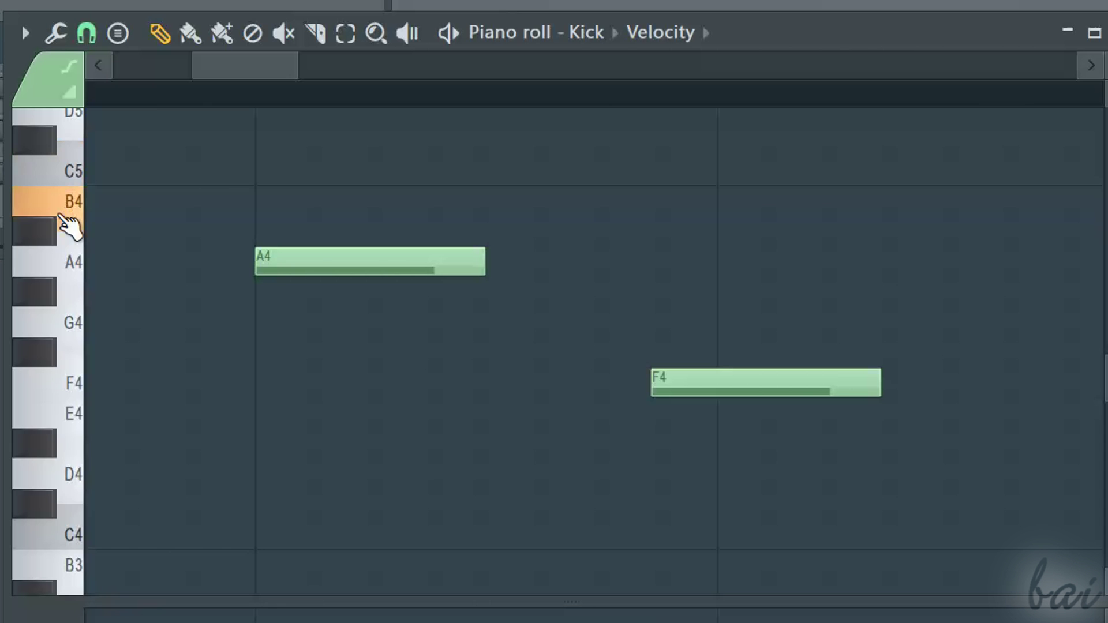
scroll(67, 326, down, 4)
click(64, 297)
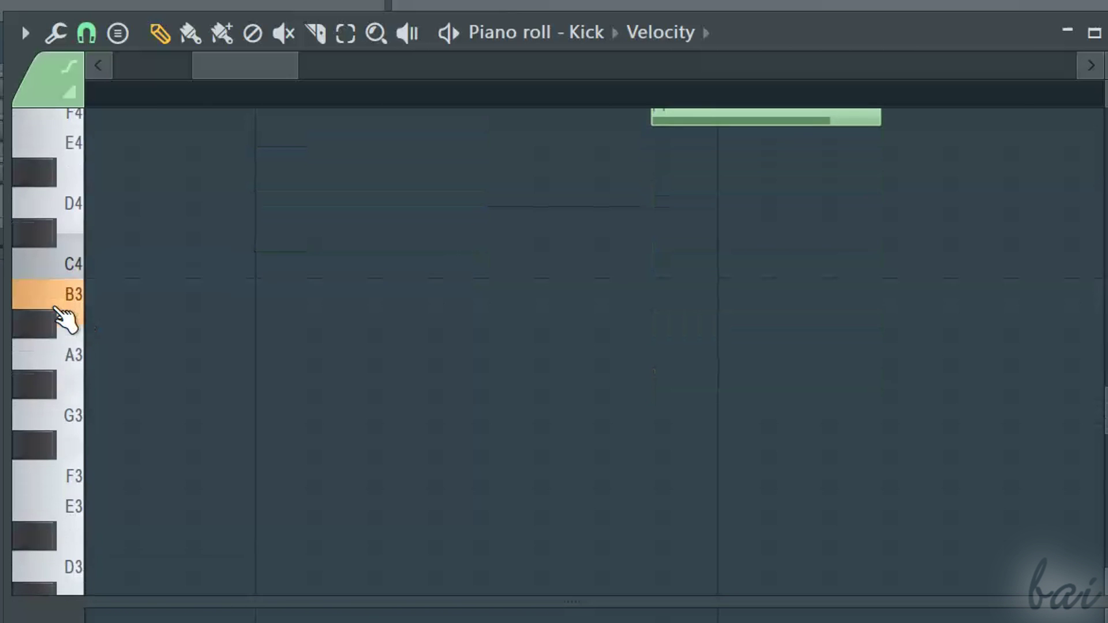
Preview the Kick at E3, shift the Hat's B4 note later, and bring up the Channel rack.
click(43, 508)
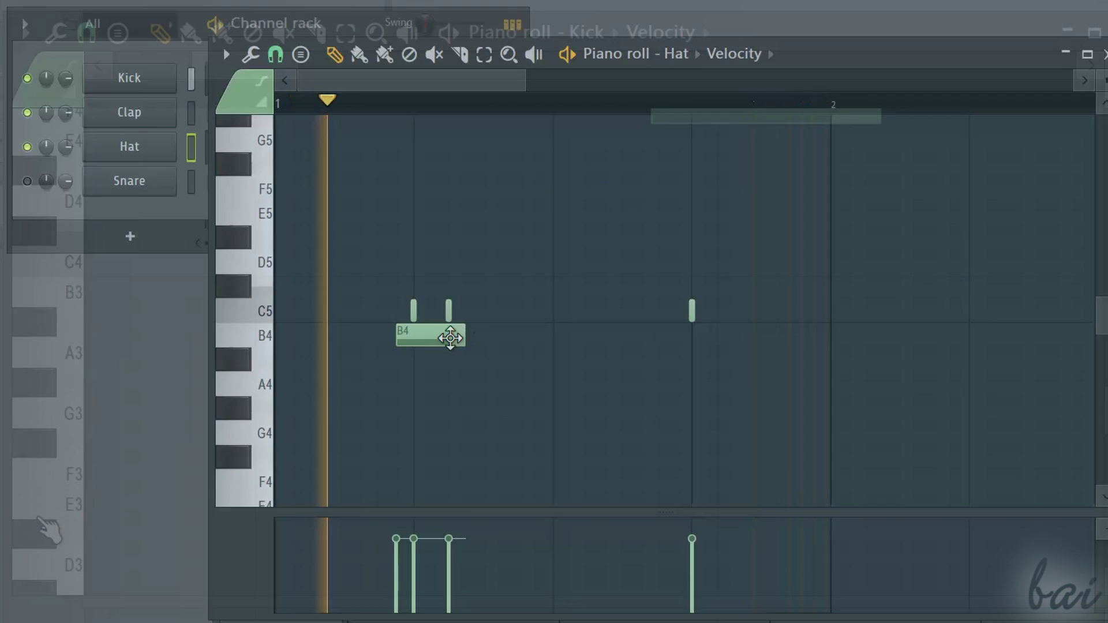
drag(448, 336, 572, 337)
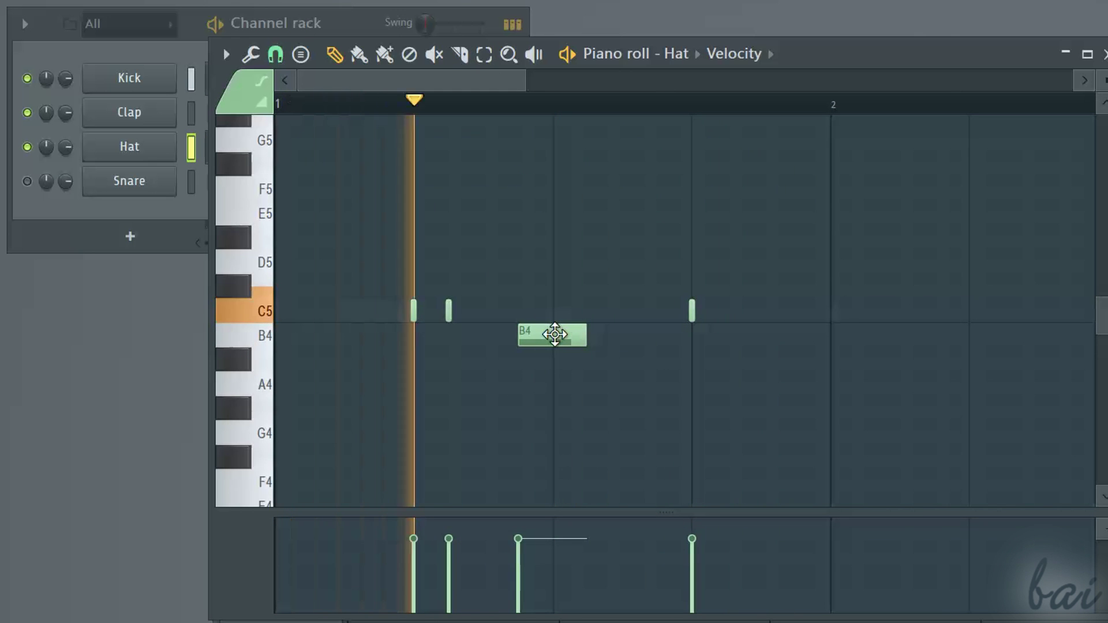
click(349, 32)
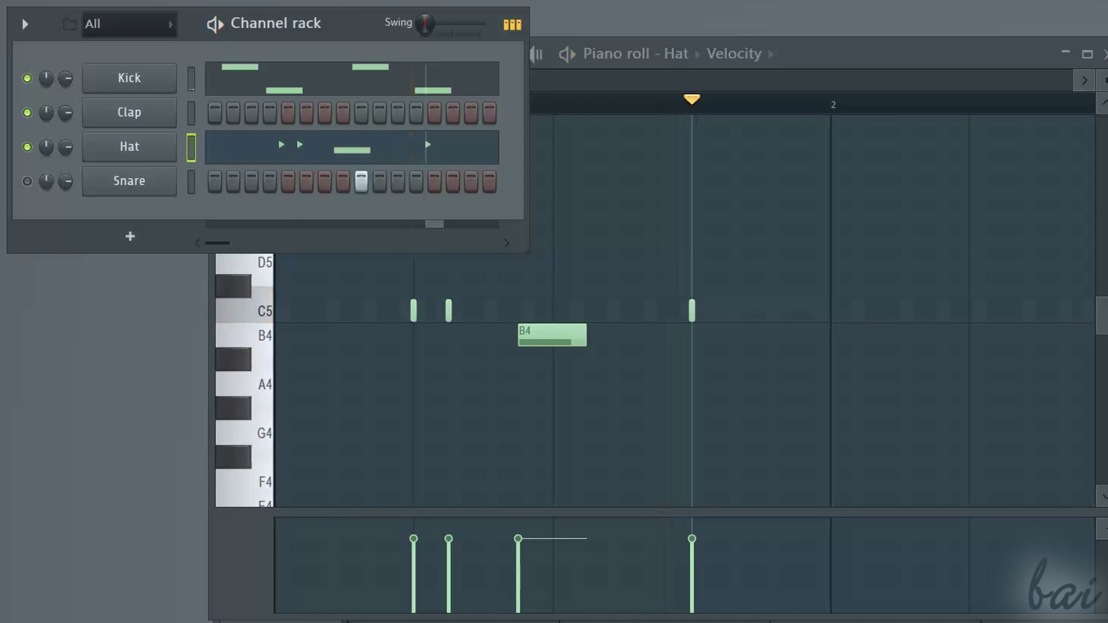
Play the pattern, check the Kick's notes, then open the Hat's piano roll.
key(space)
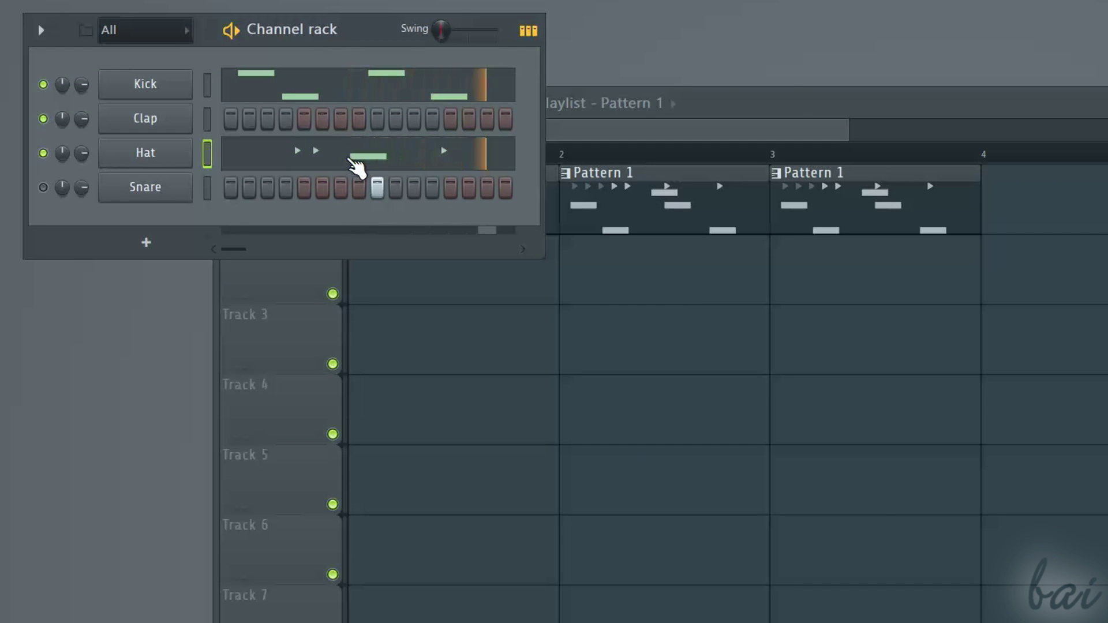
click(356, 102)
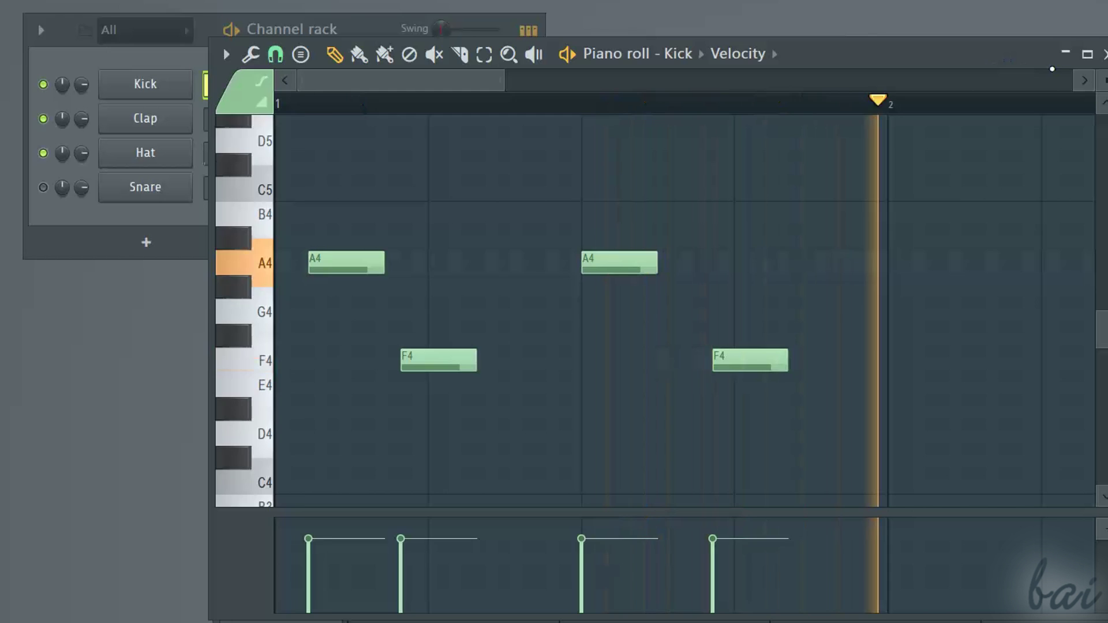
click(1104, 54)
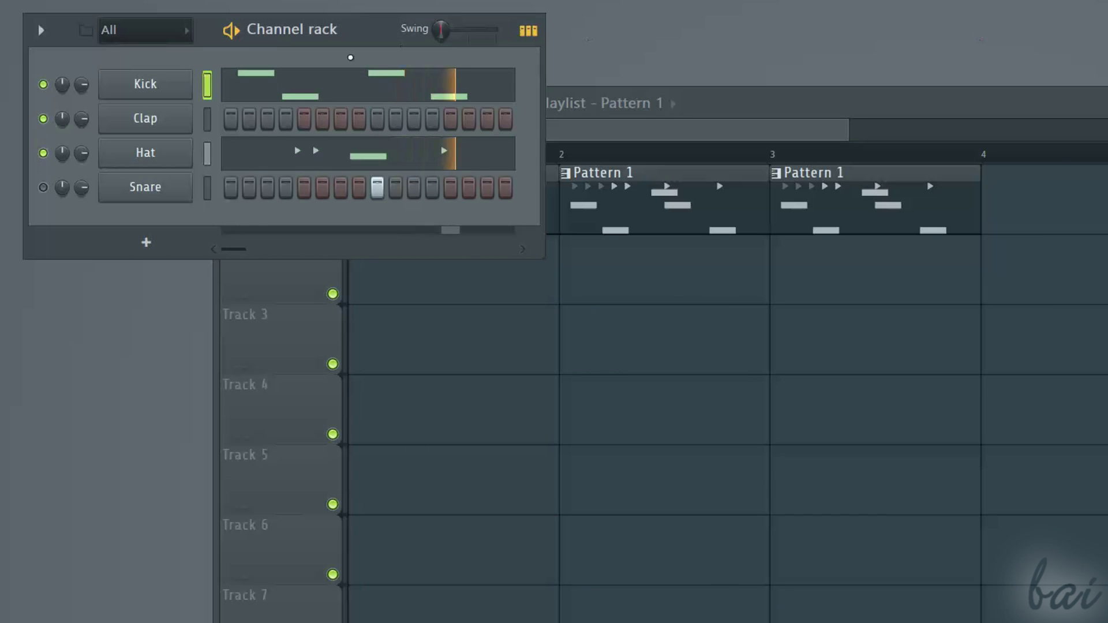
click(310, 154)
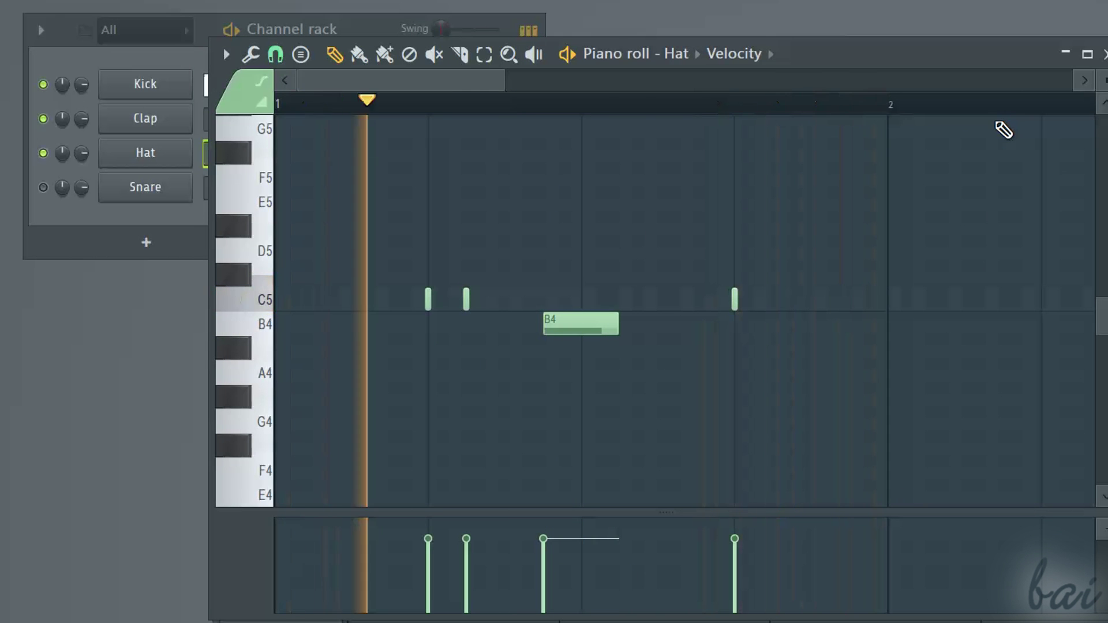
Reopen the Kick piano roll, drop its second note from B4 to A4, and raise its velocity to full.
click(1105, 54)
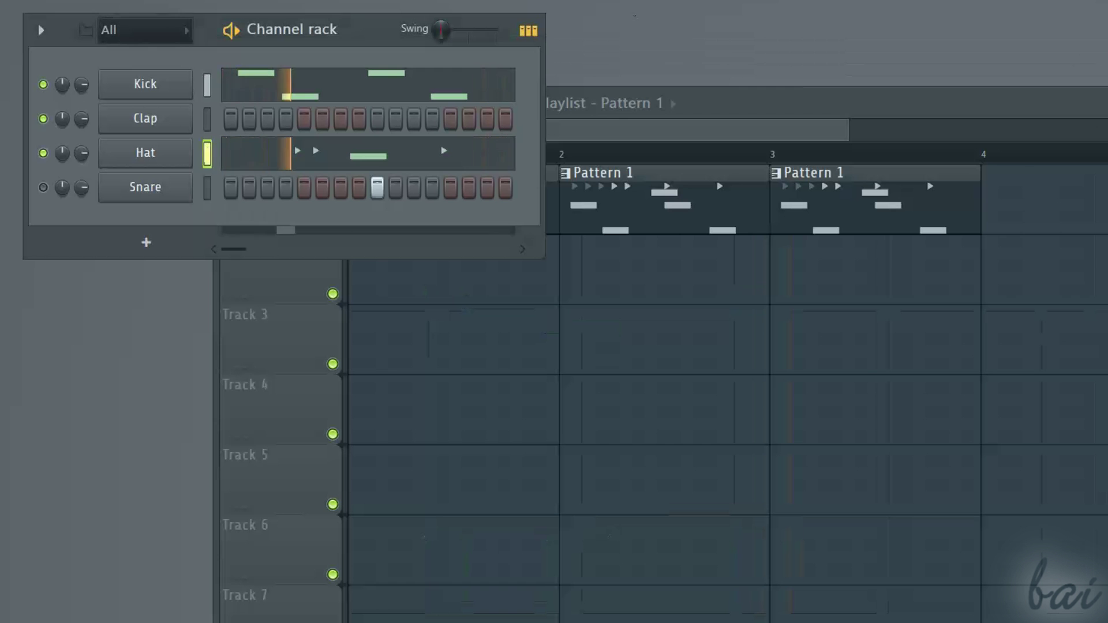
click(312, 84)
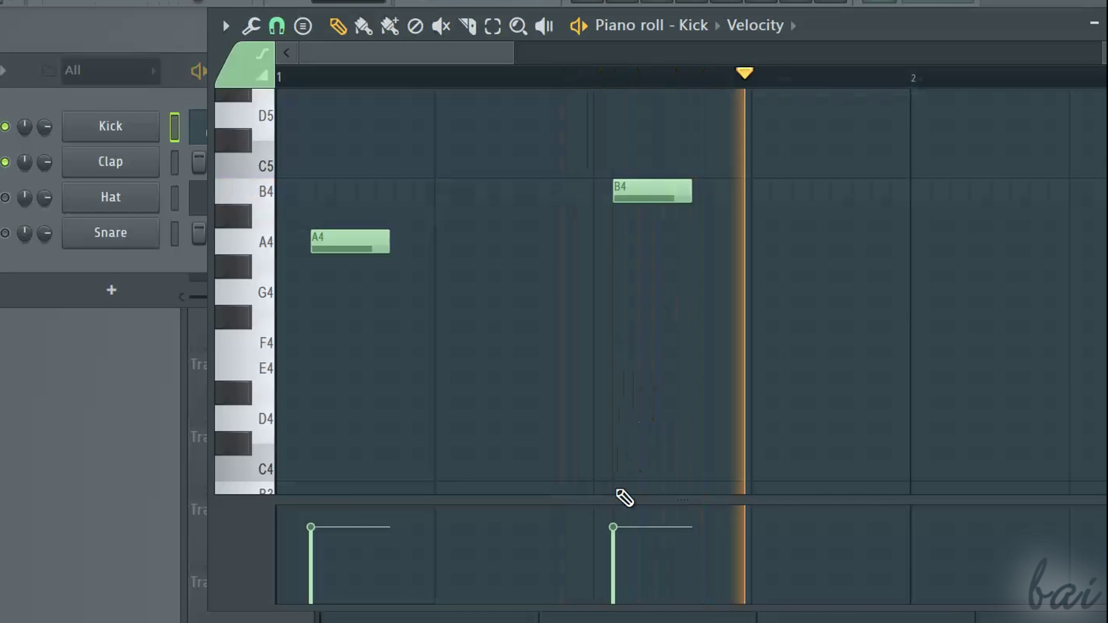
drag(631, 193, 631, 242)
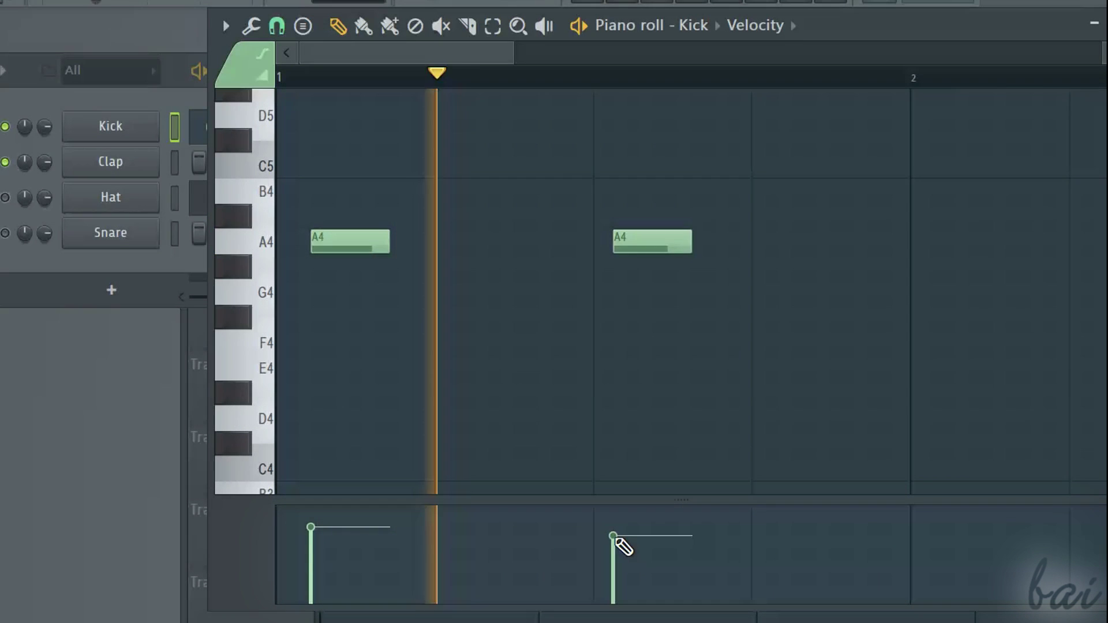
drag(618, 532, 616, 591)
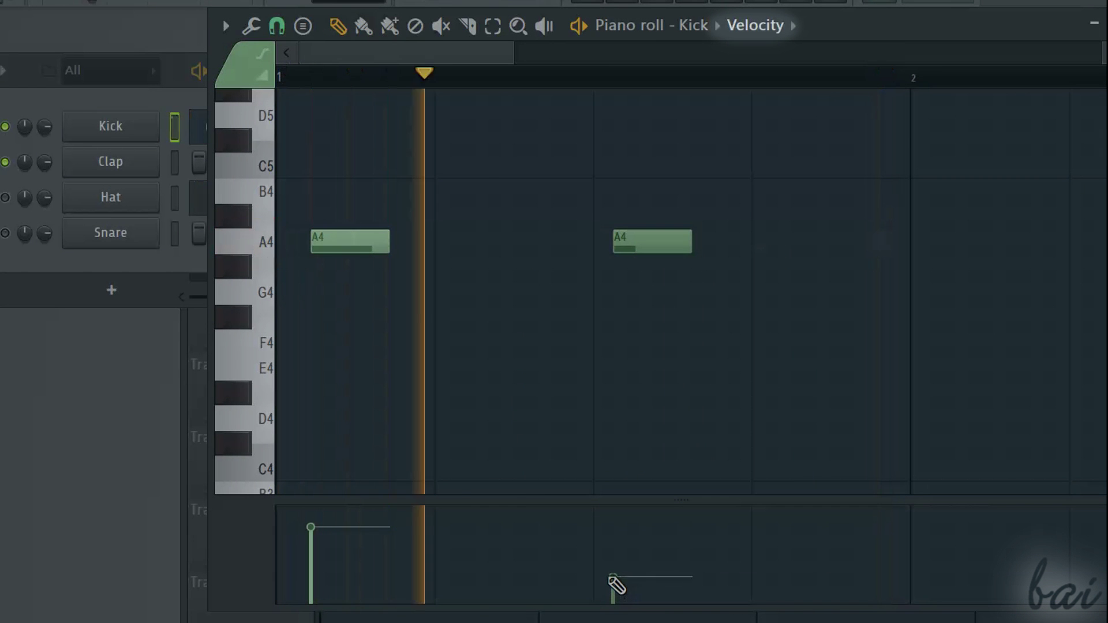
mouse_move(617, 591)
mouse_down()
mouse_move(625, 478)
mouse_move(616, 589)
mouse_up()
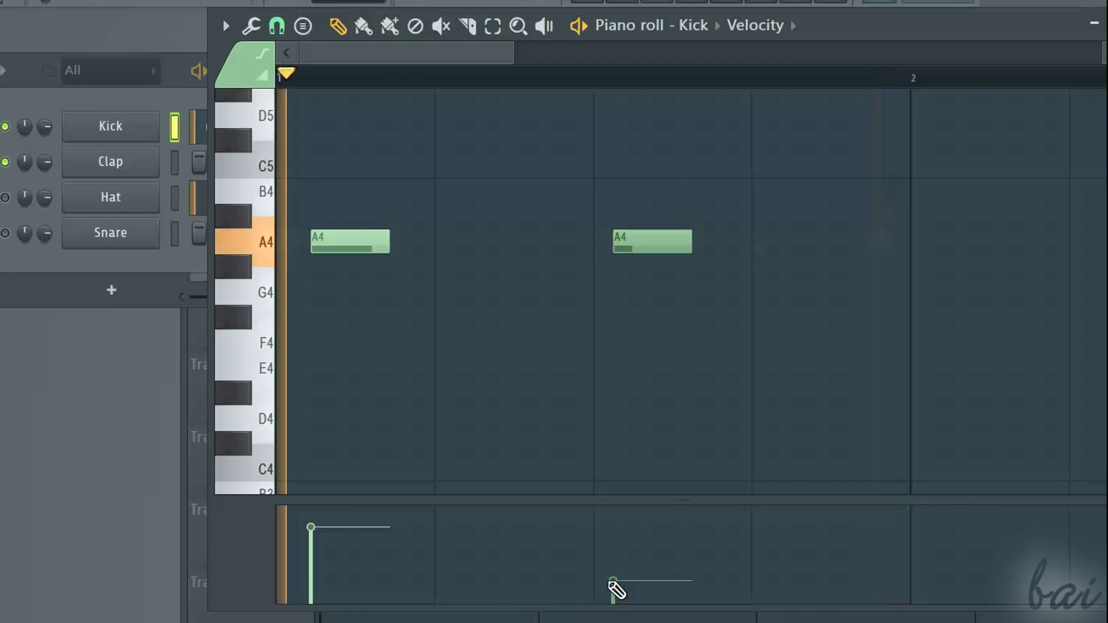
drag(611, 584, 621, 468)
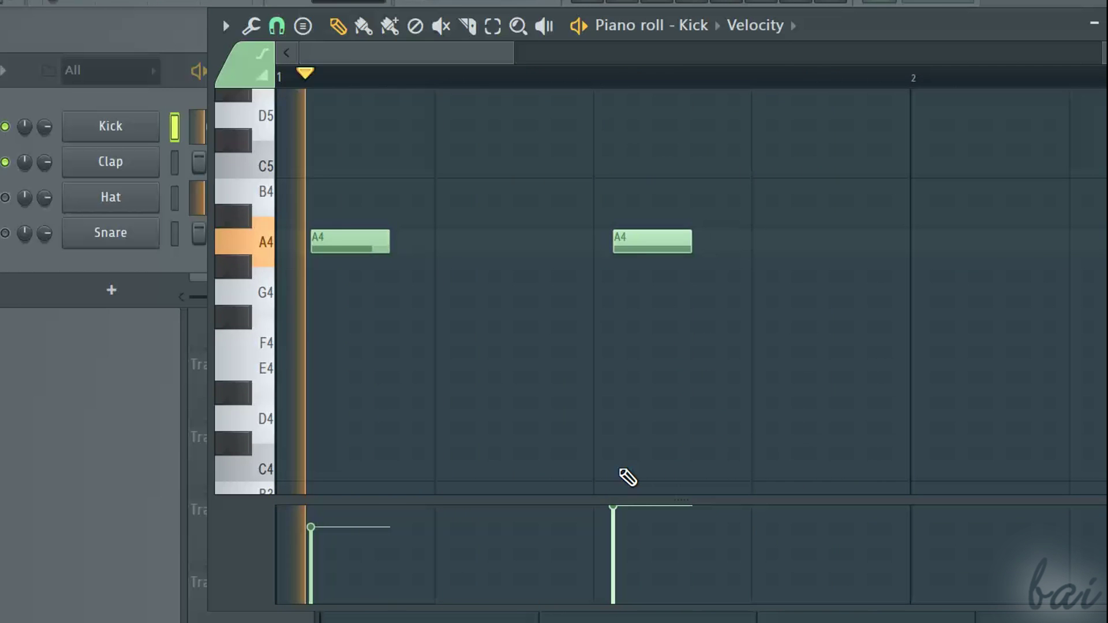
Pan the second A4 Kick note fully to each side, then reset it to centre.
click(750, 26)
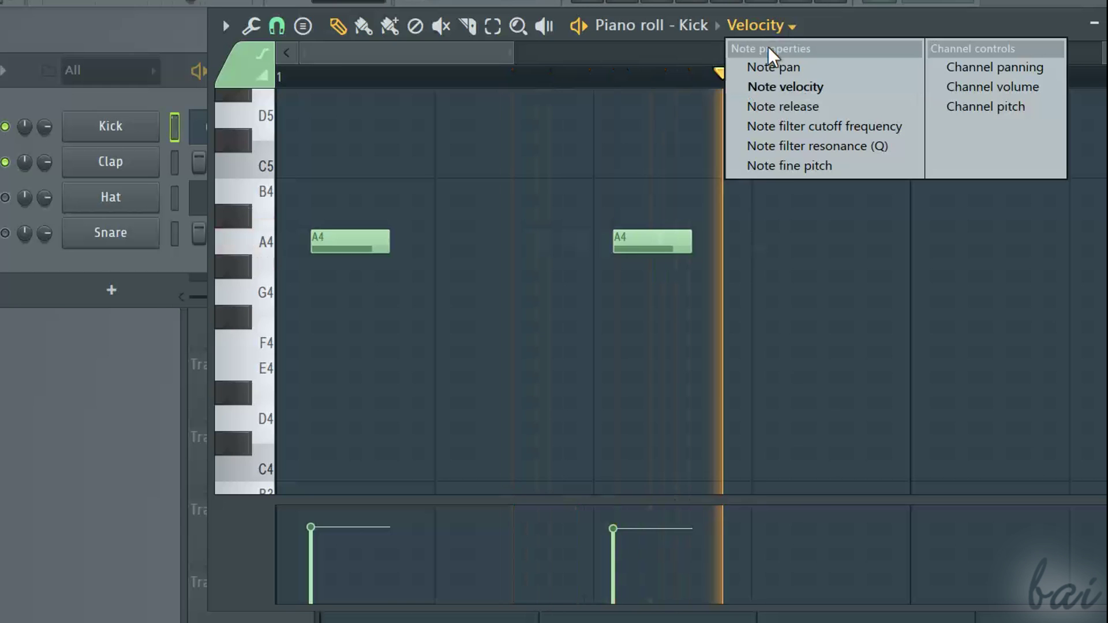
click(777, 68)
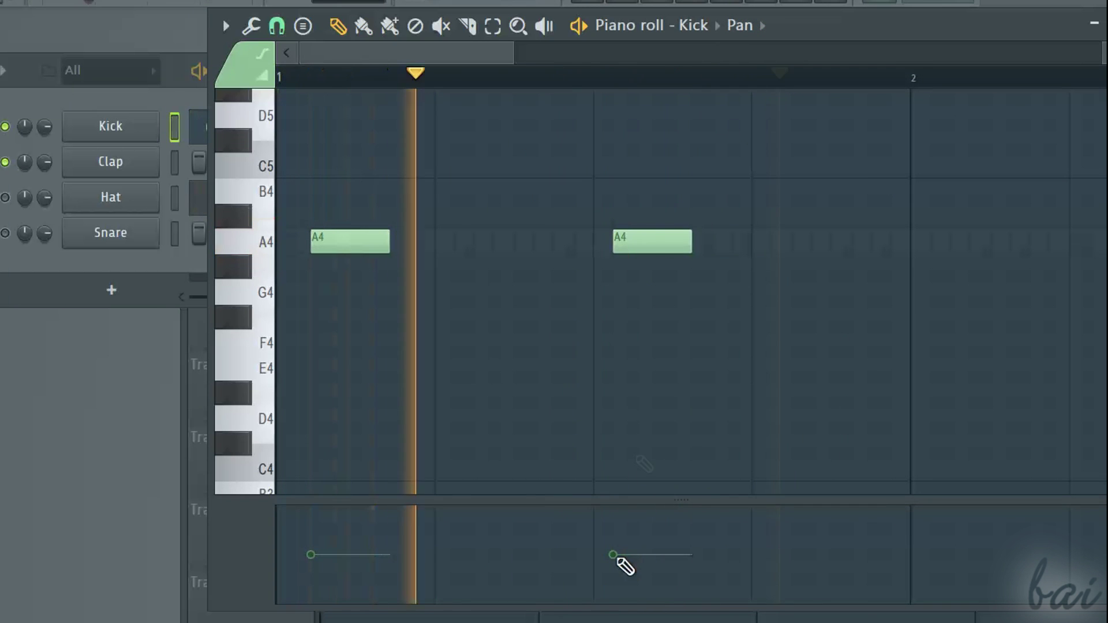
drag(624, 564, 626, 467)
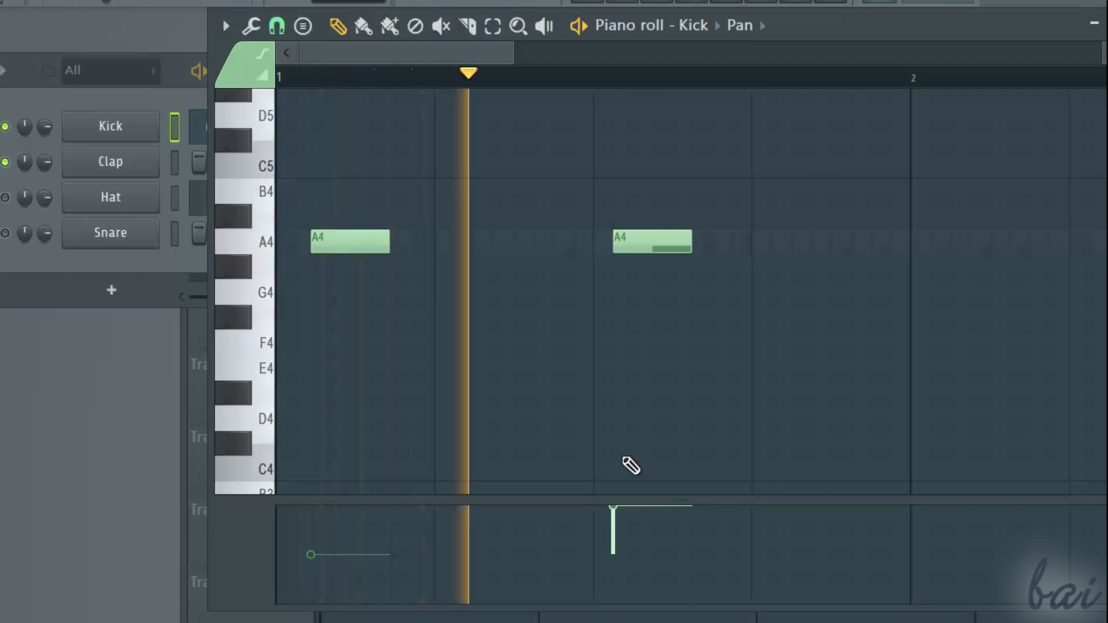
drag(626, 525, 614, 603)
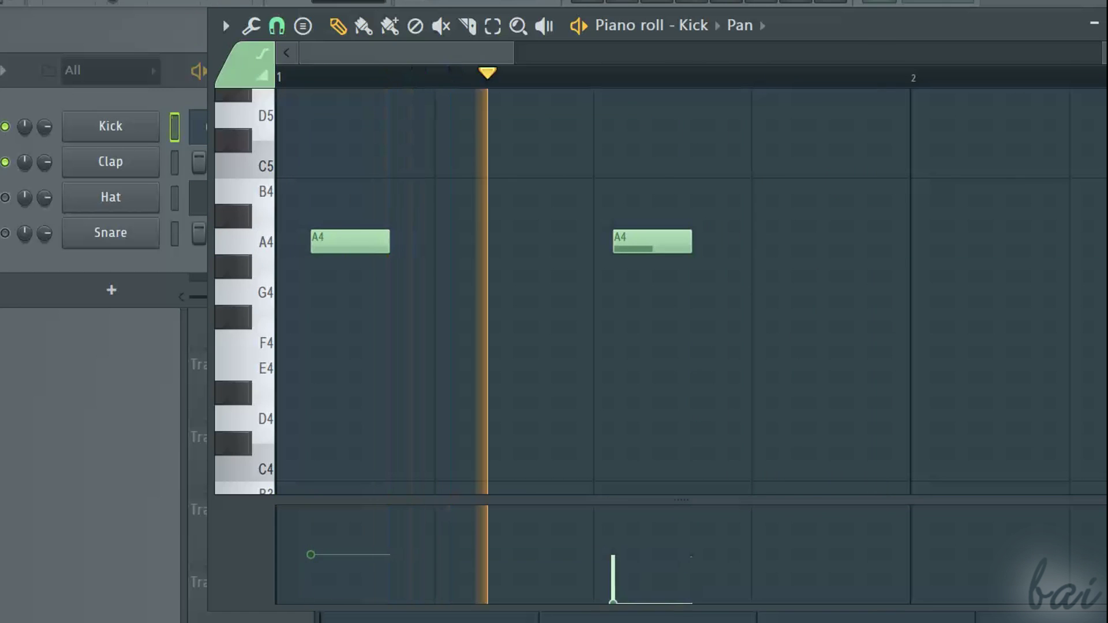
right_click(613, 600)
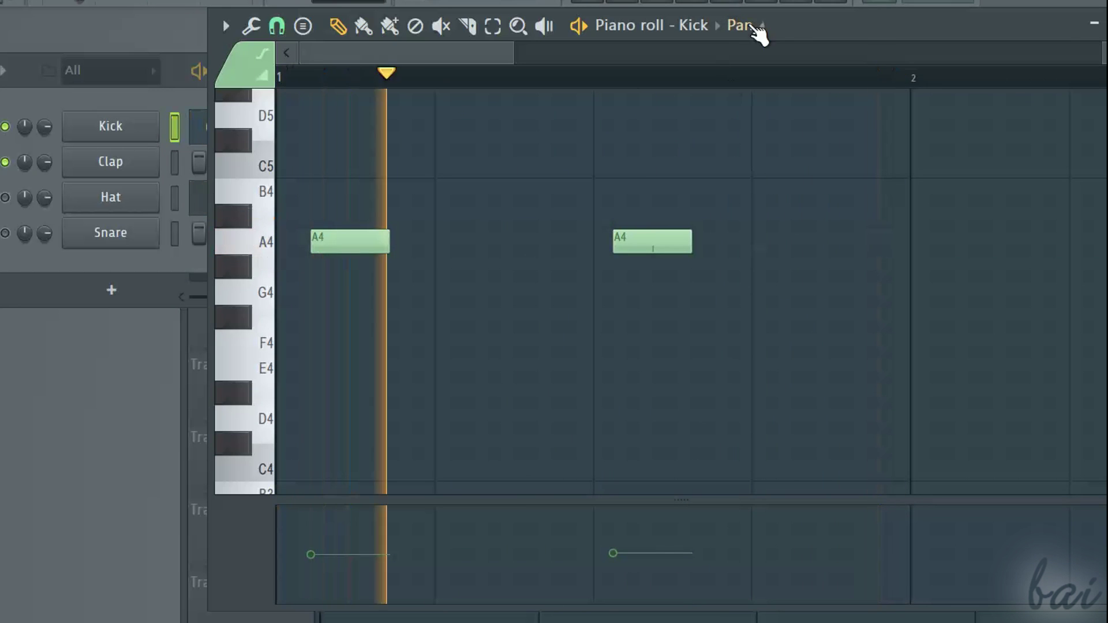
Raise the second A4 note's fine pitch to maximum.
click(756, 26)
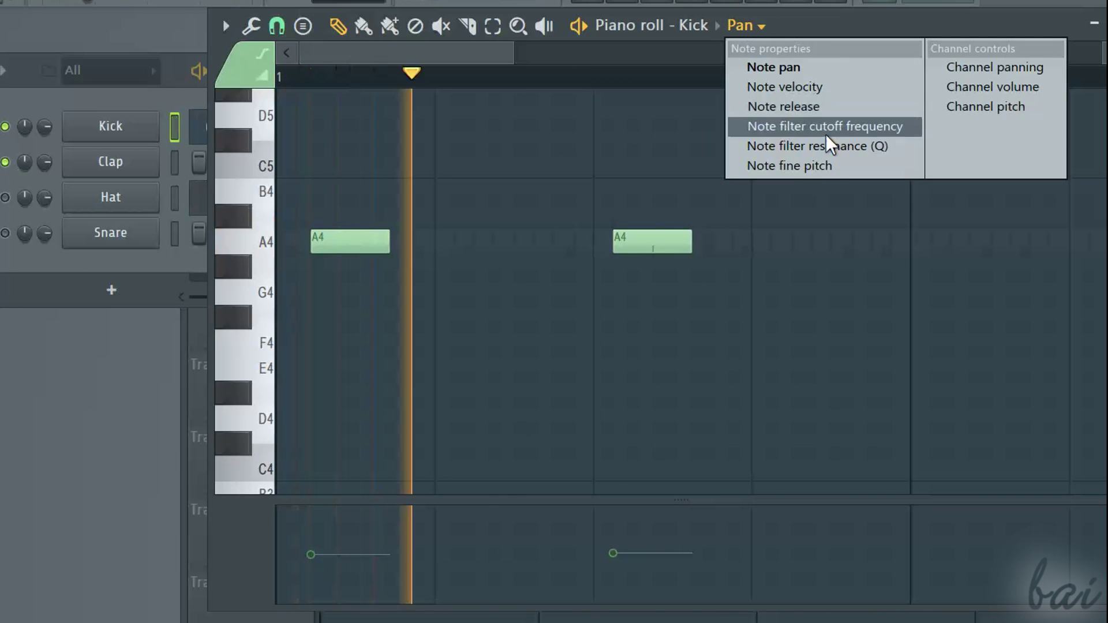
click(829, 166)
drag(624, 546, 627, 477)
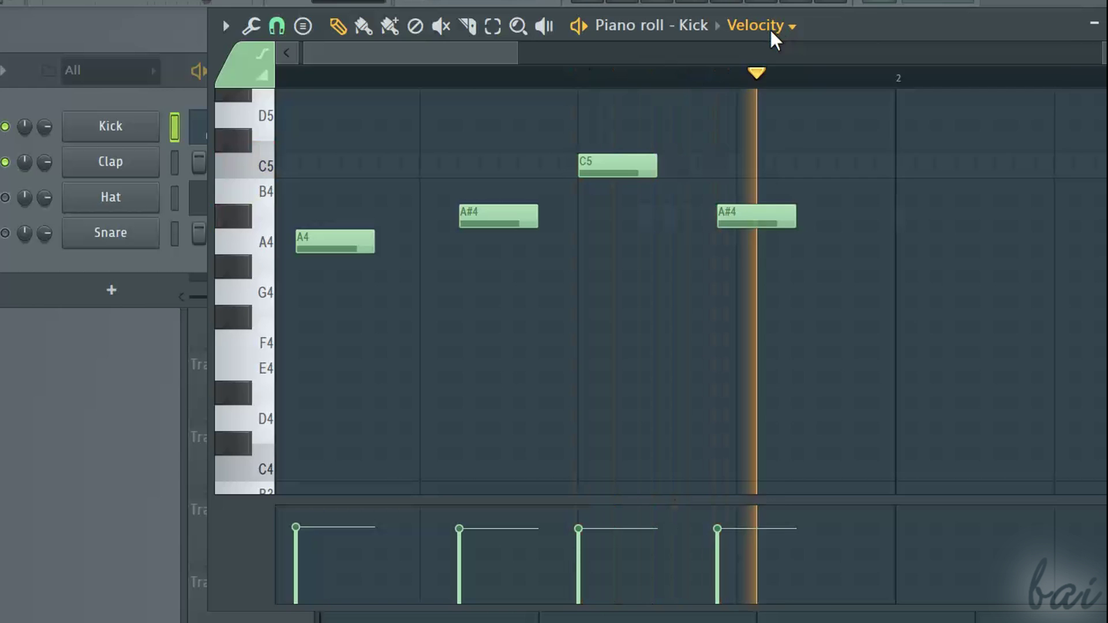
Draw a wavy channel volume curve under the Kick notes, boosting it at the pattern start.
click(770, 29)
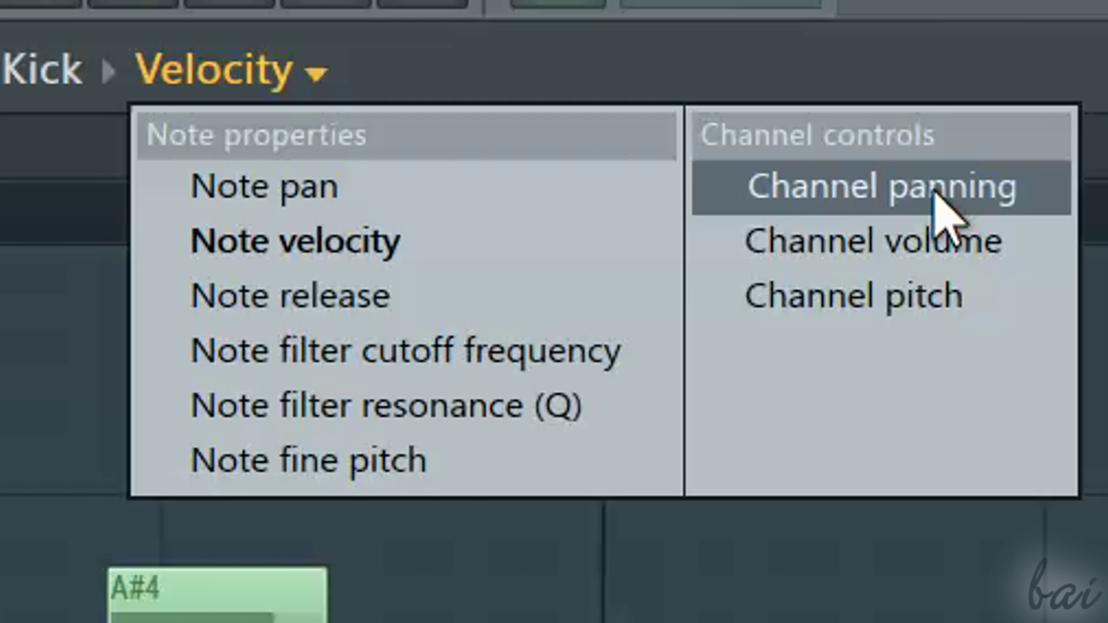
click(1018, 231)
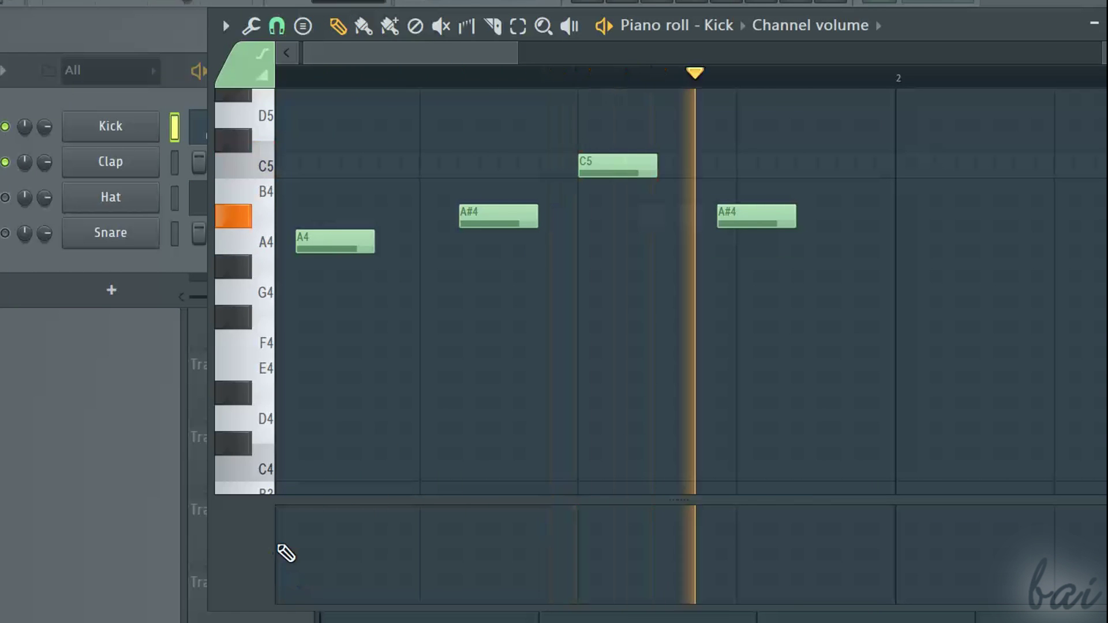
mouse_move(290, 539)
mouse_down()
mouse_move(321, 573)
mouse_move(375, 571)
mouse_move(511, 523)
mouse_move(615, 576)
mouse_move(793, 534)
mouse_move(841, 611)
mouse_up()
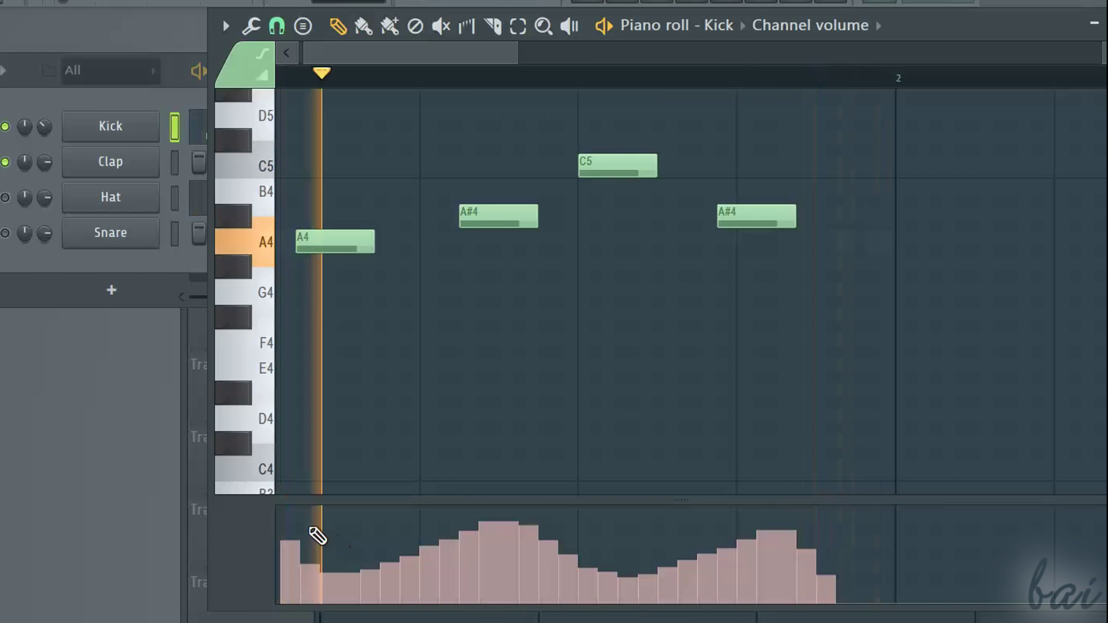
mouse_move(299, 546)
mouse_down()
mouse_move(339, 511)
mouse_move(362, 564)
mouse_move(381, 572)
mouse_move(331, 517)
mouse_up()
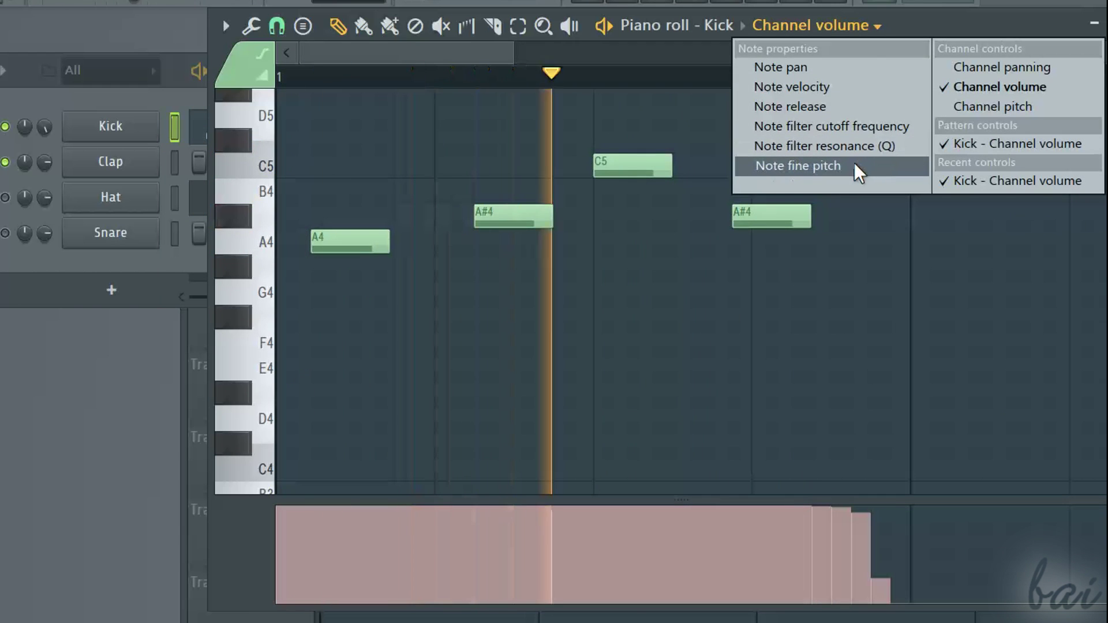
Draw a wavy channel pitch curve early in the Kick pattern, then a straight slope down to zero.
click(981, 109)
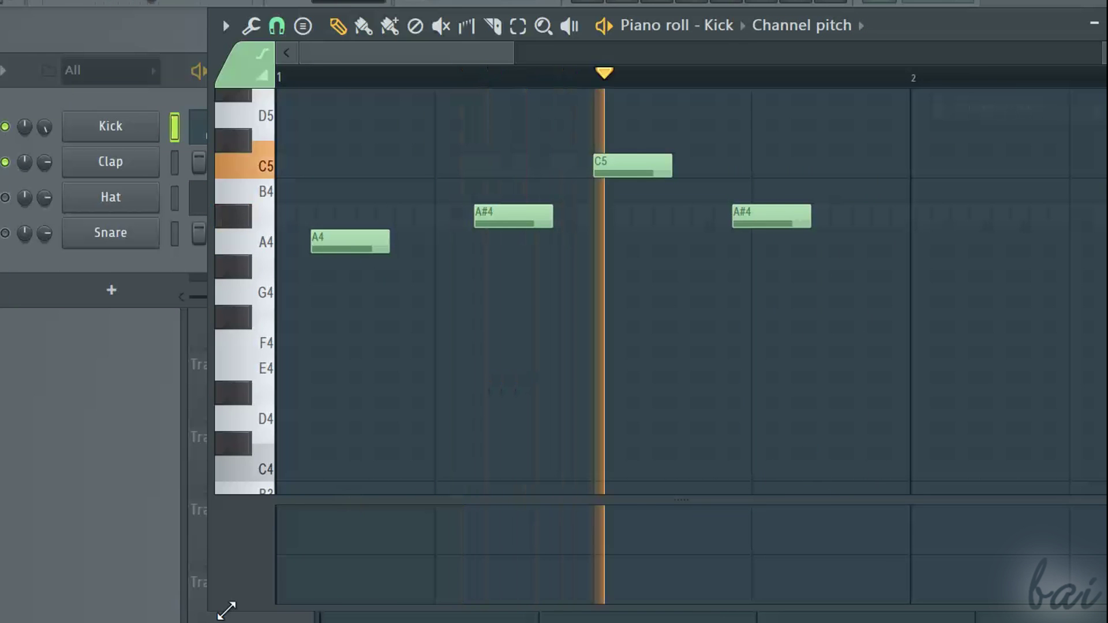
mouse_move(291, 550)
mouse_down()
mouse_move(339, 510)
mouse_move(368, 511)
mouse_move(371, 529)
mouse_move(403, 535)
mouse_move(472, 522)
mouse_move(560, 572)
mouse_move(591, 564)
mouse_move(624, 594)
mouse_up()
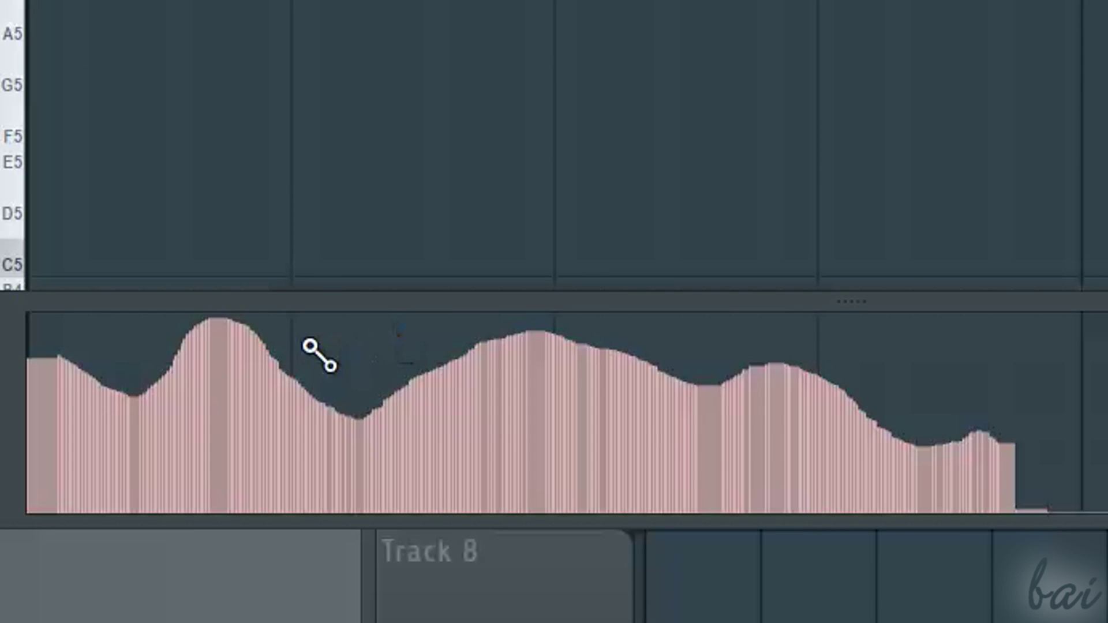
mouse_move(400, 391)
mouse_down()
mouse_move(589, 319)
mouse_move(1018, 530)
mouse_up()
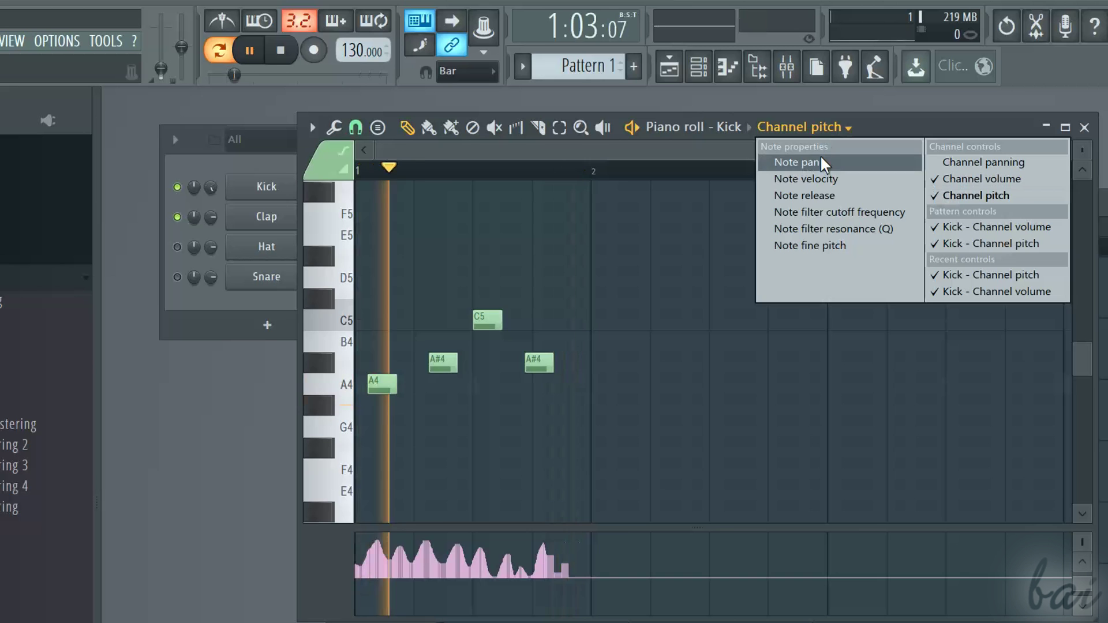
click(821, 181)
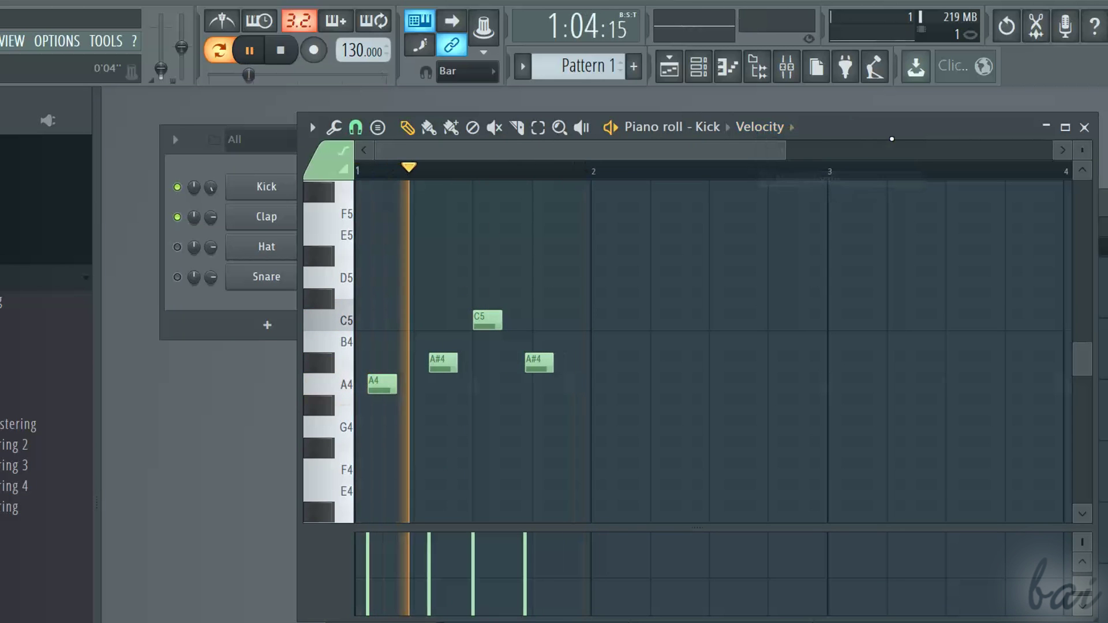
drag(786, 153, 628, 149)
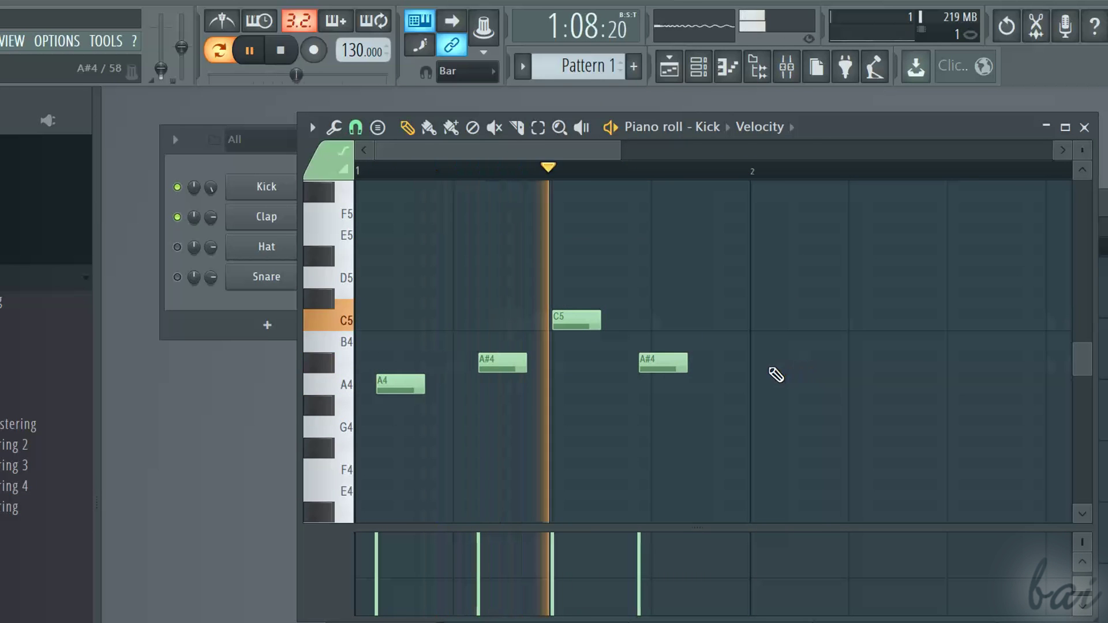
drag(689, 360, 770, 363)
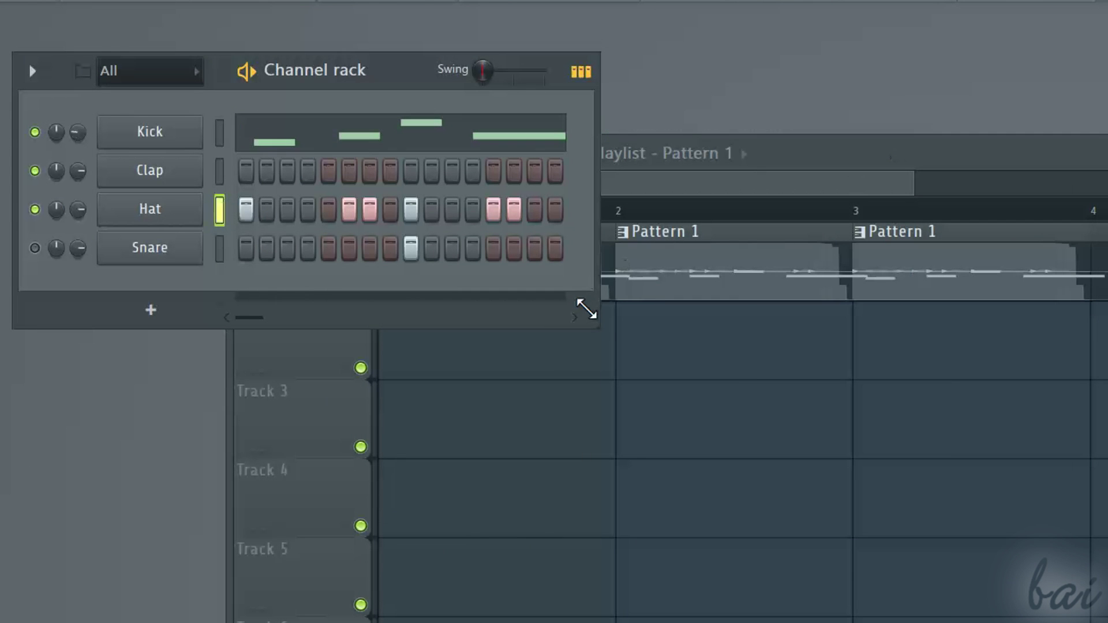
drag(596, 277, 1094, 248)
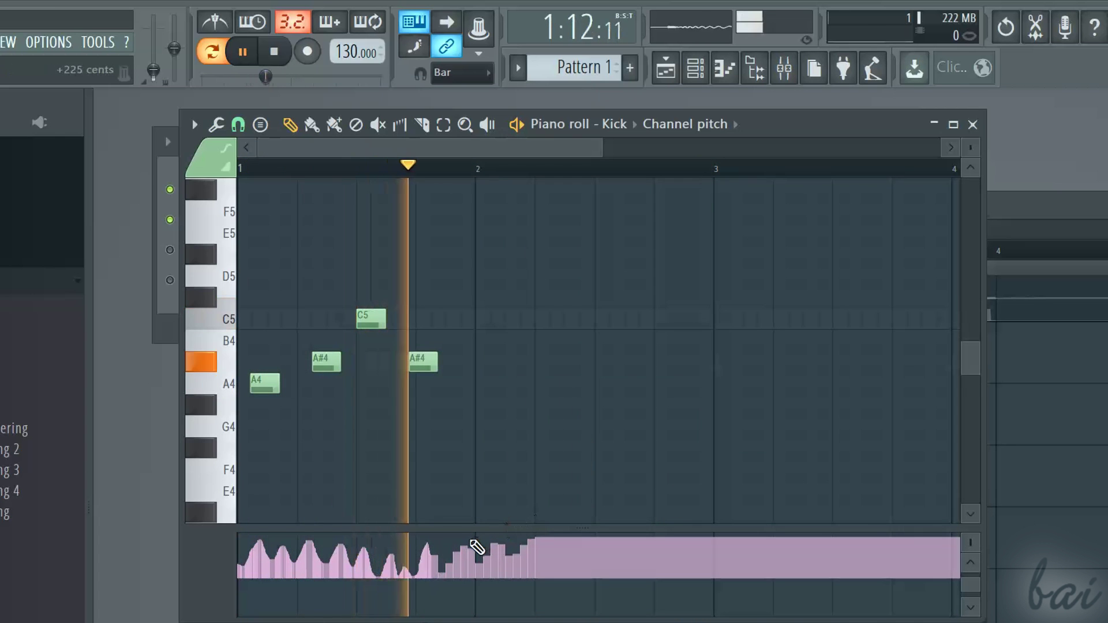
mouse_move(494, 604)
mouse_down()
mouse_move(484, 594)
mouse_move(541, 583)
mouse_up()
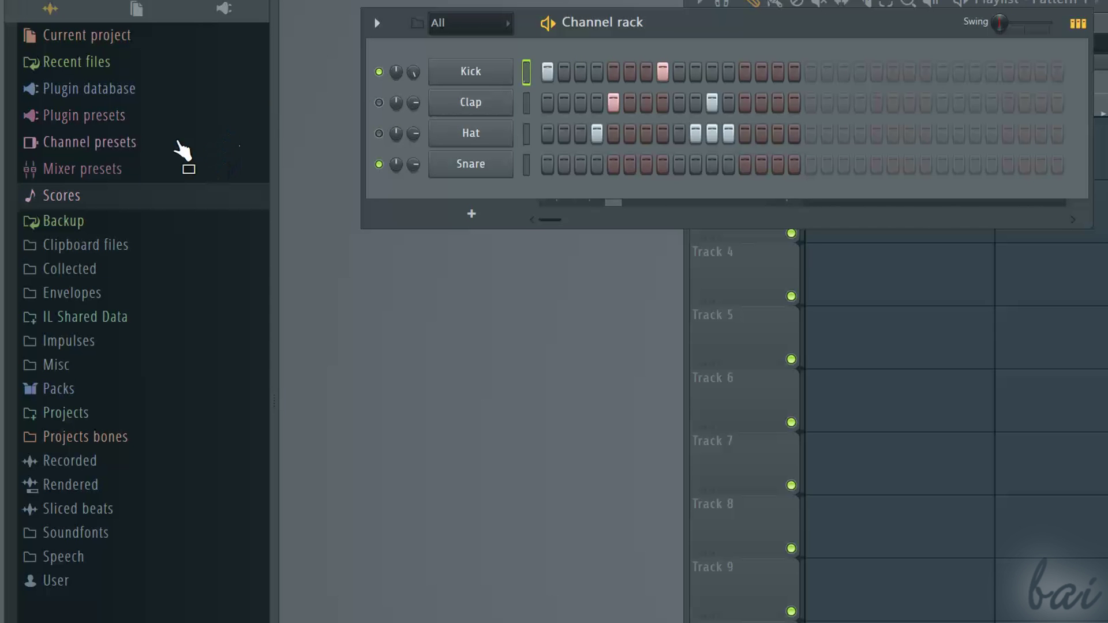
Expand the Scores folder and drag the '3 notes' score onto the Kick channel.
click(144, 191)
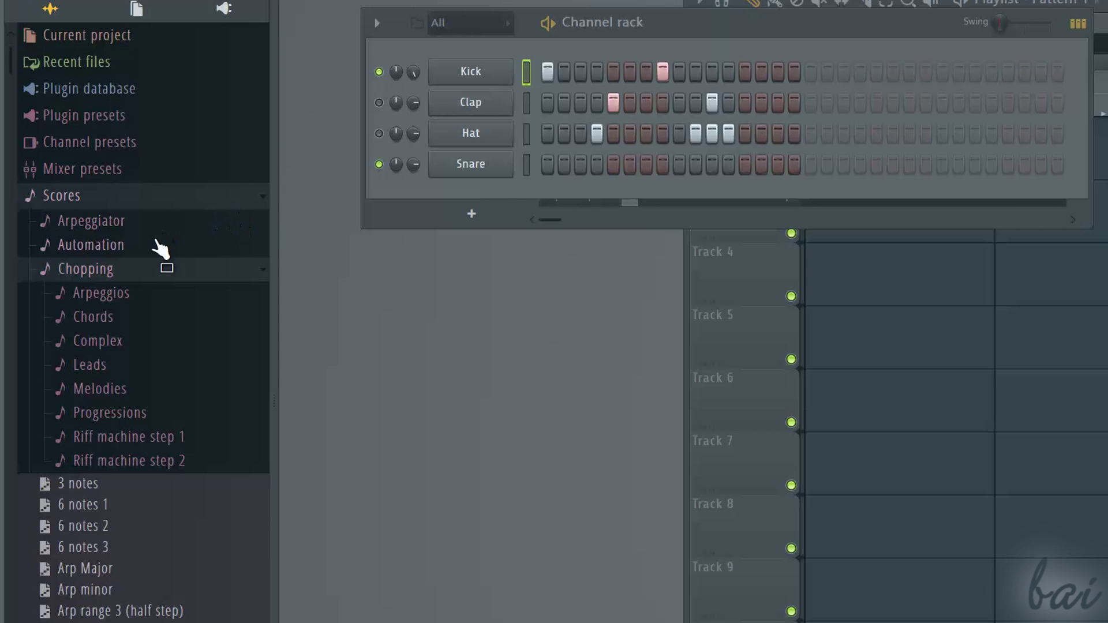
scroll(133, 280, down, 5)
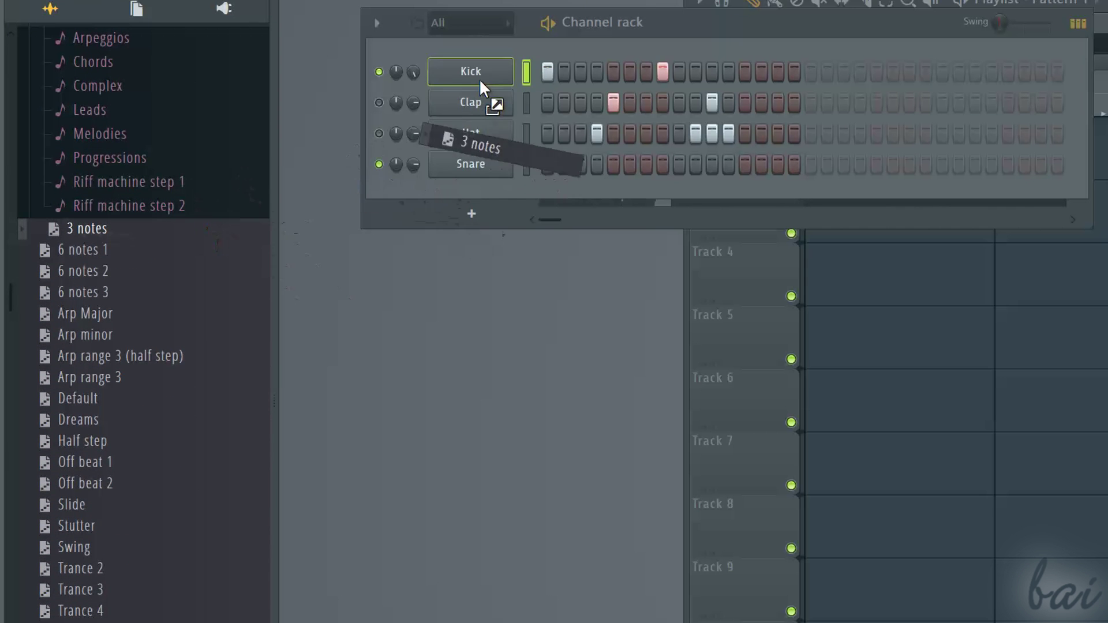
drag(479, 78, 442, 82)
scroll(94, 437, down, 3)
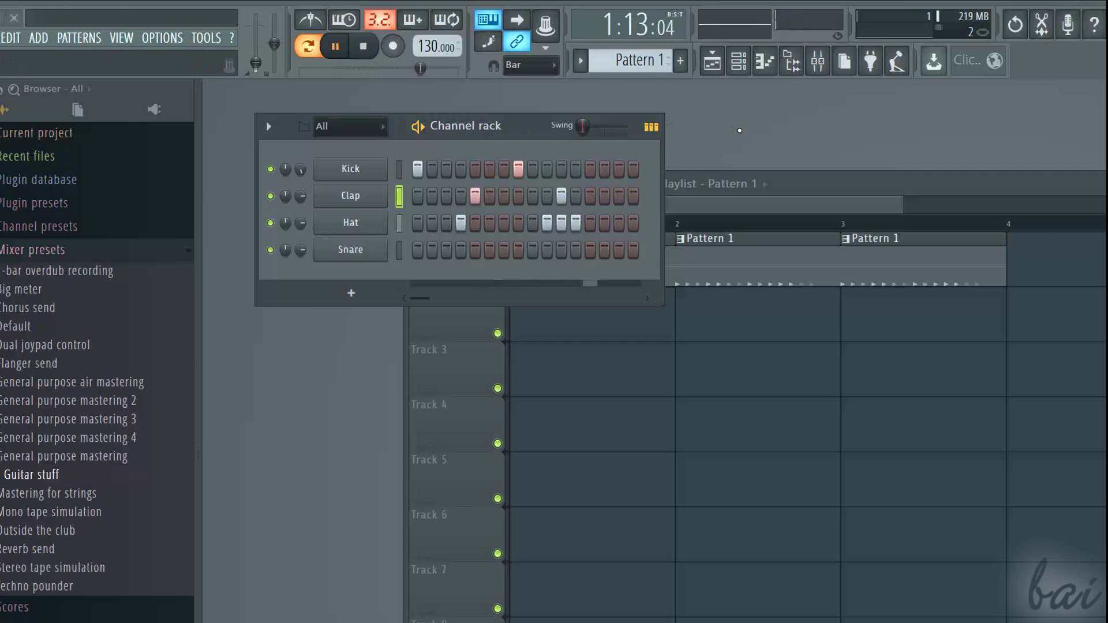
Show the Mixer and check its layout list, leaving the layout unchanged.
click(820, 63)
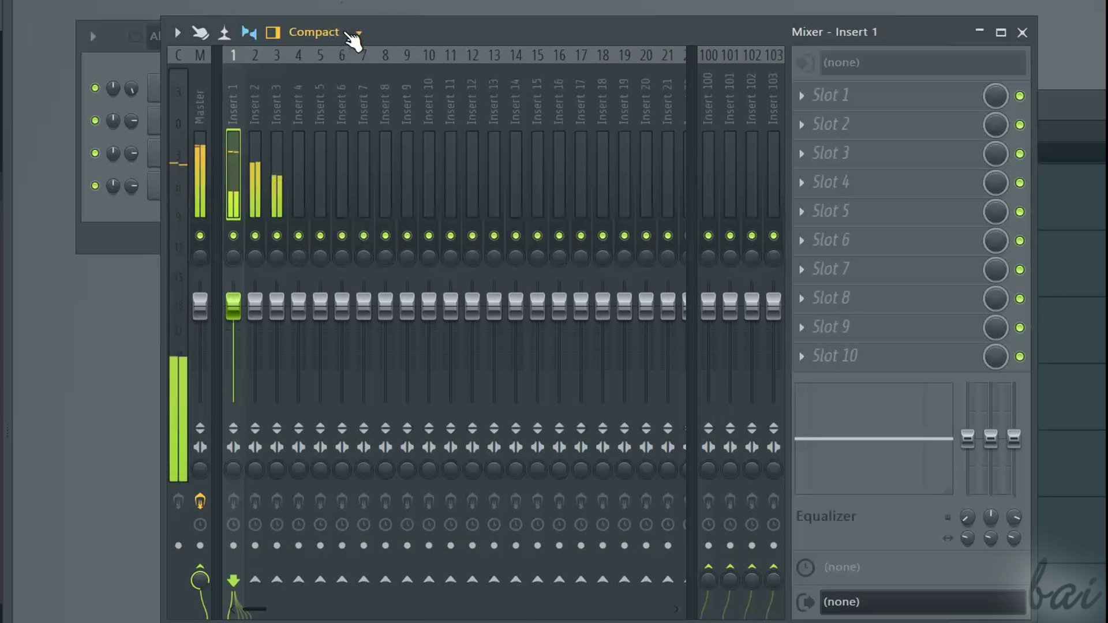
click(349, 35)
click(471, 72)
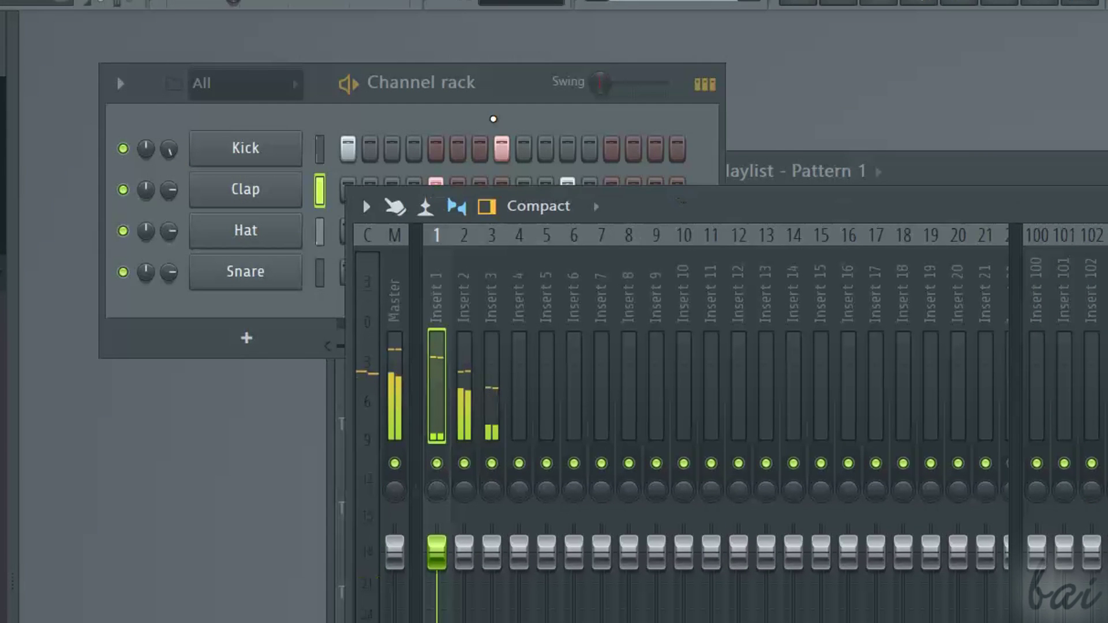
drag(458, 92, 387, 39)
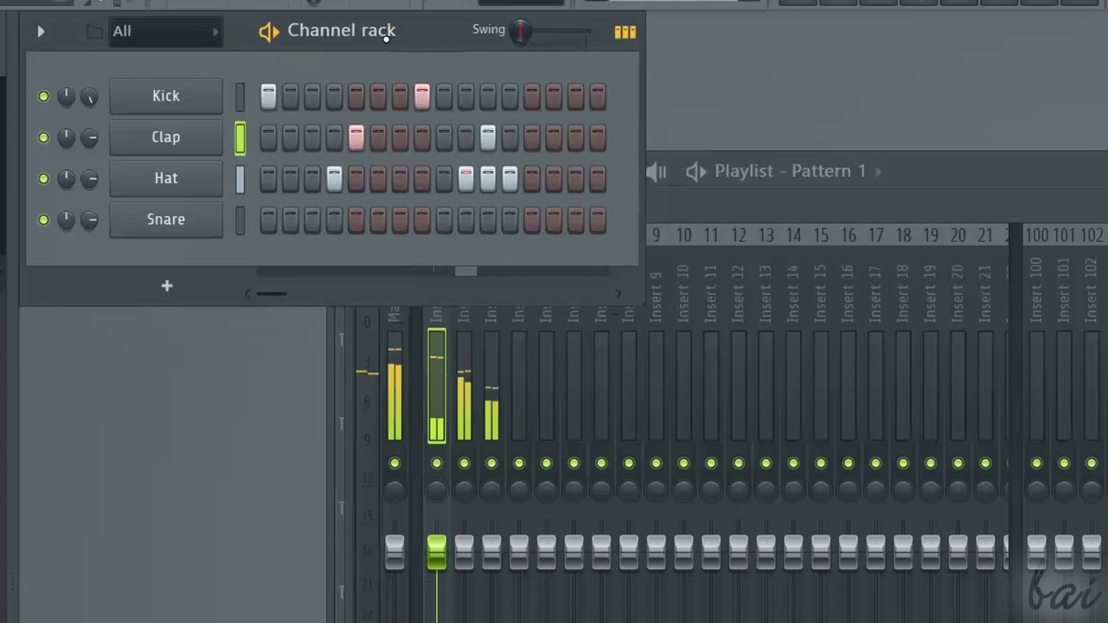
drag(784, 200, 916, 167)
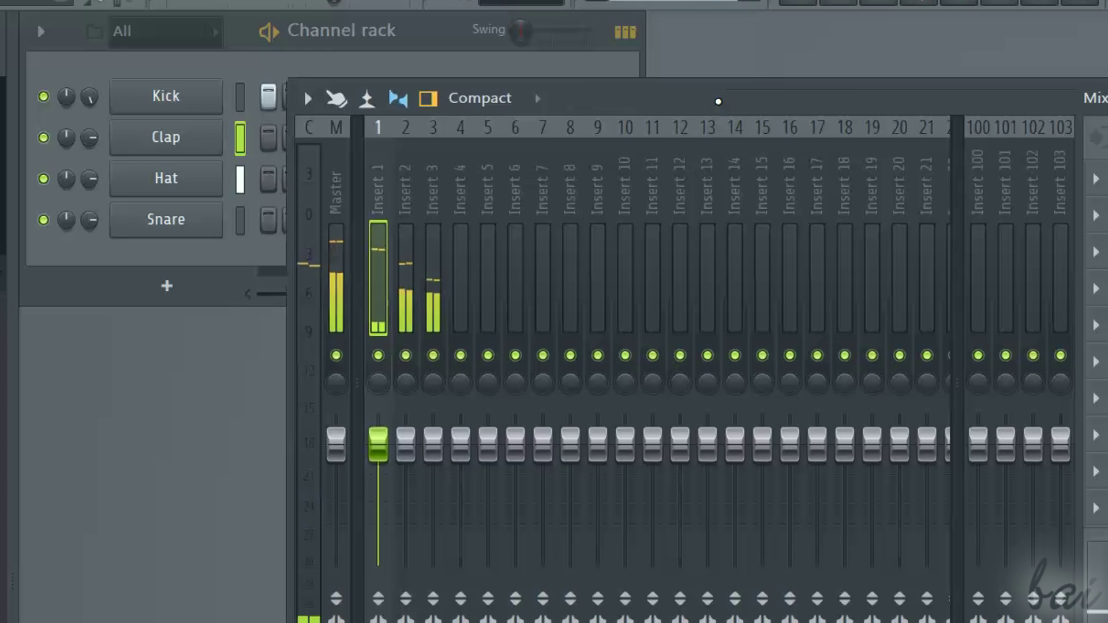
drag(718, 102, 706, 90)
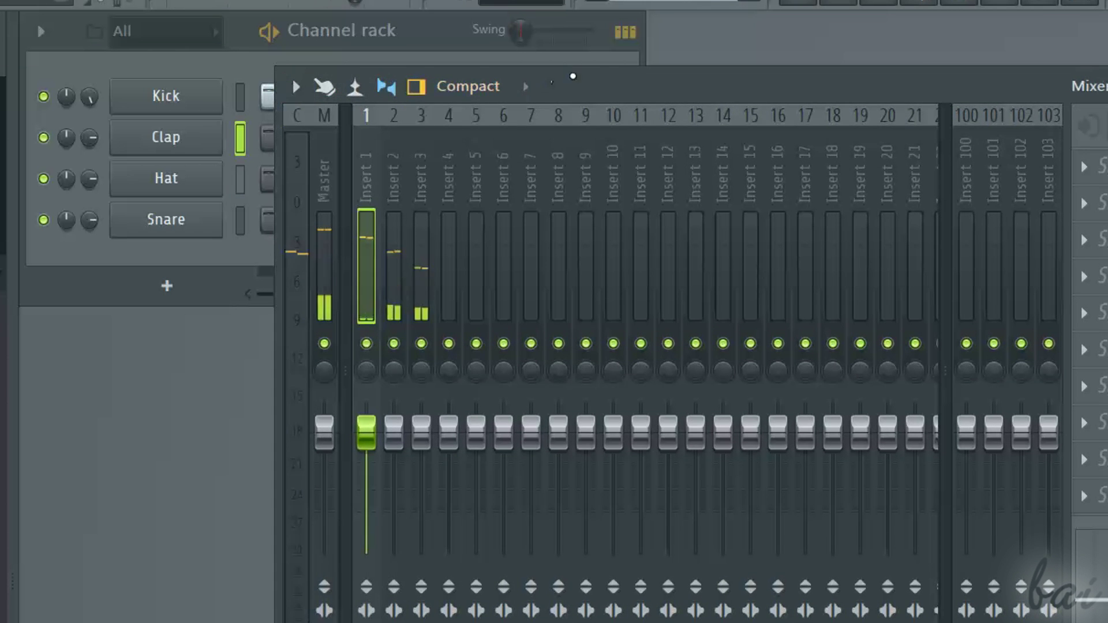
drag(482, 99, 853, 69)
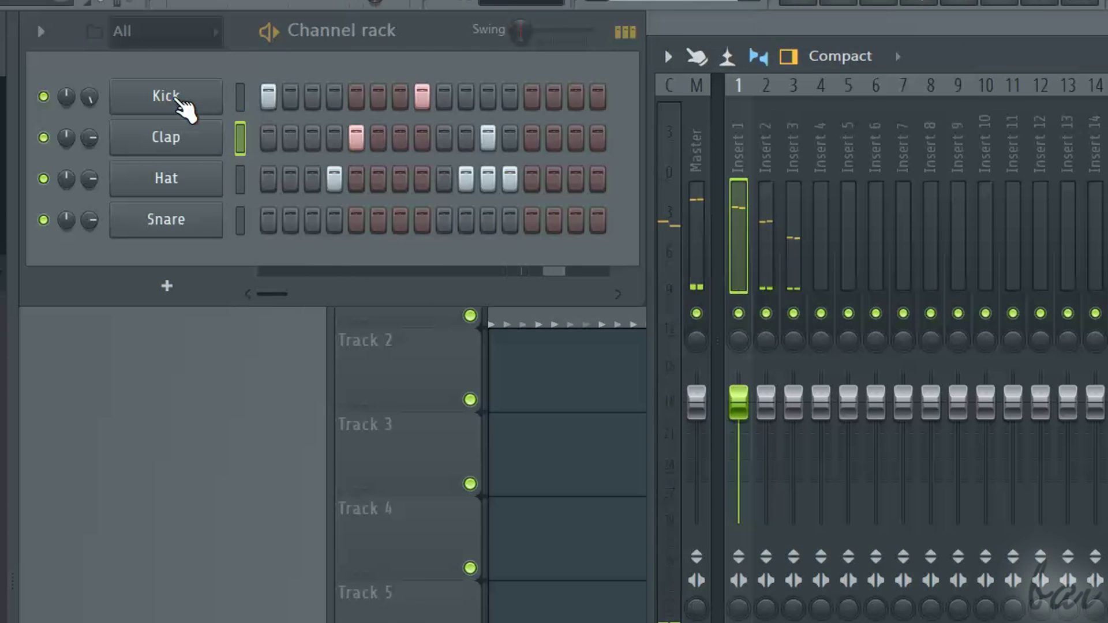
click(240, 104)
click(240, 138)
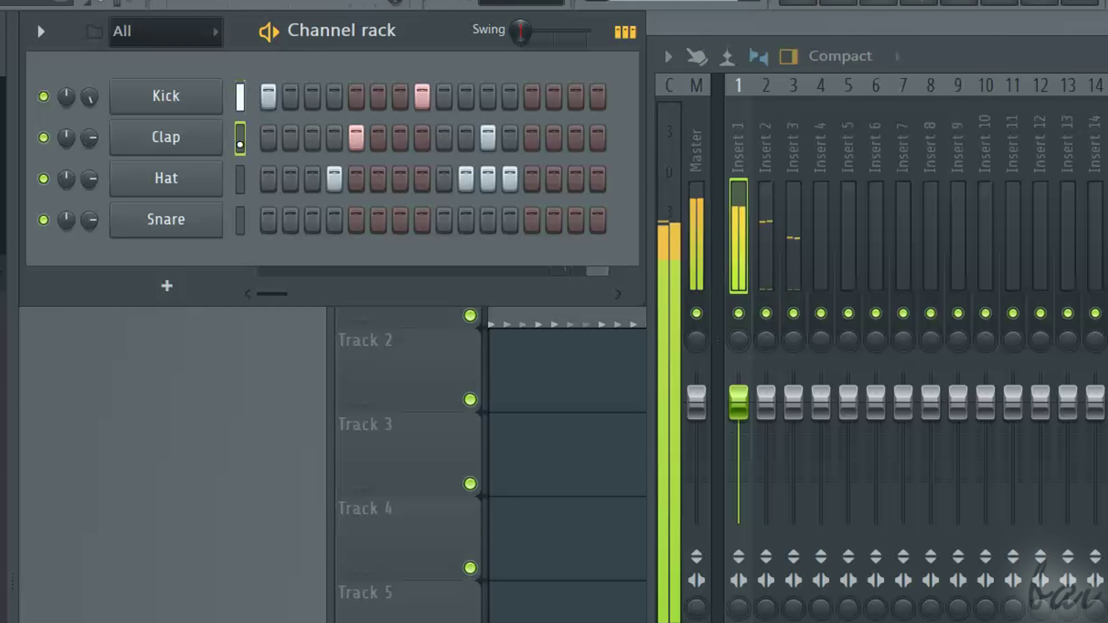
click(240, 179)
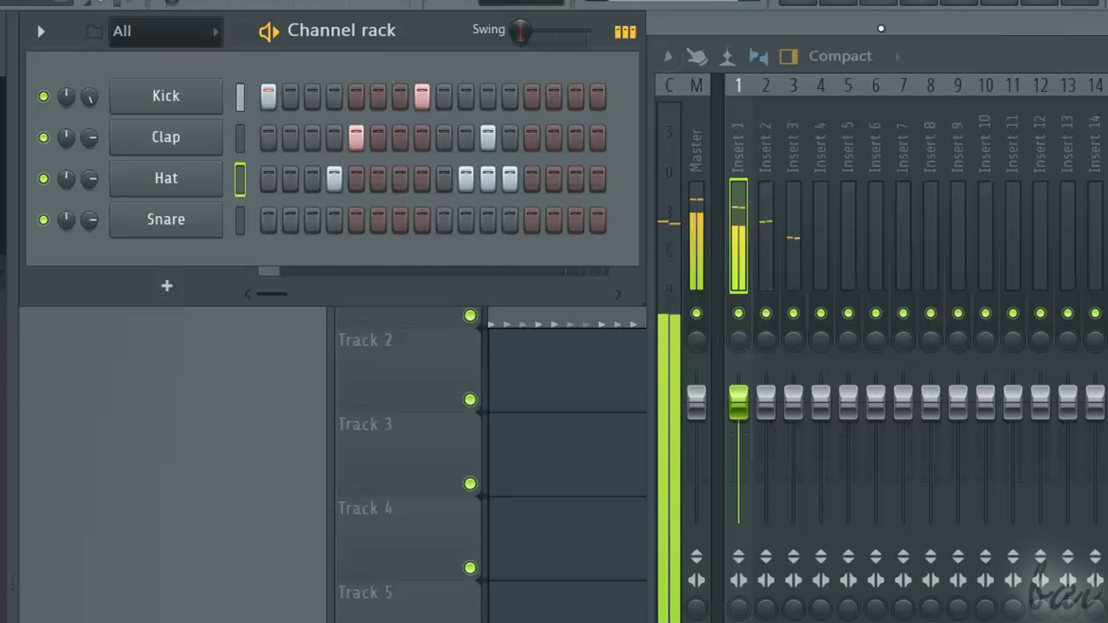
drag(995, 87, 926, 63)
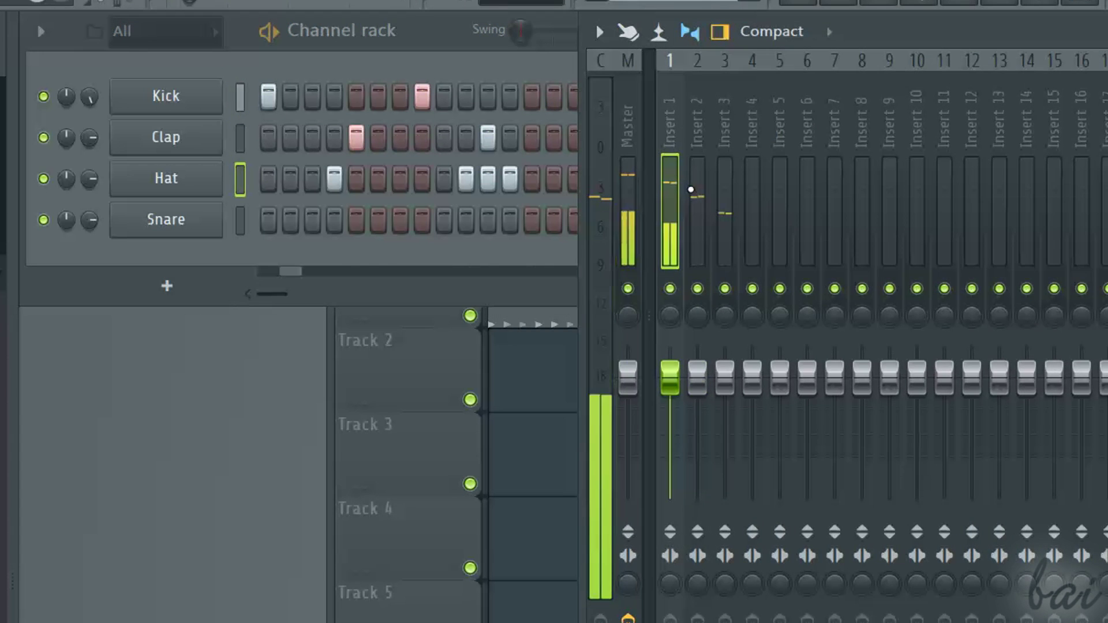
click(697, 199)
click(720, 199)
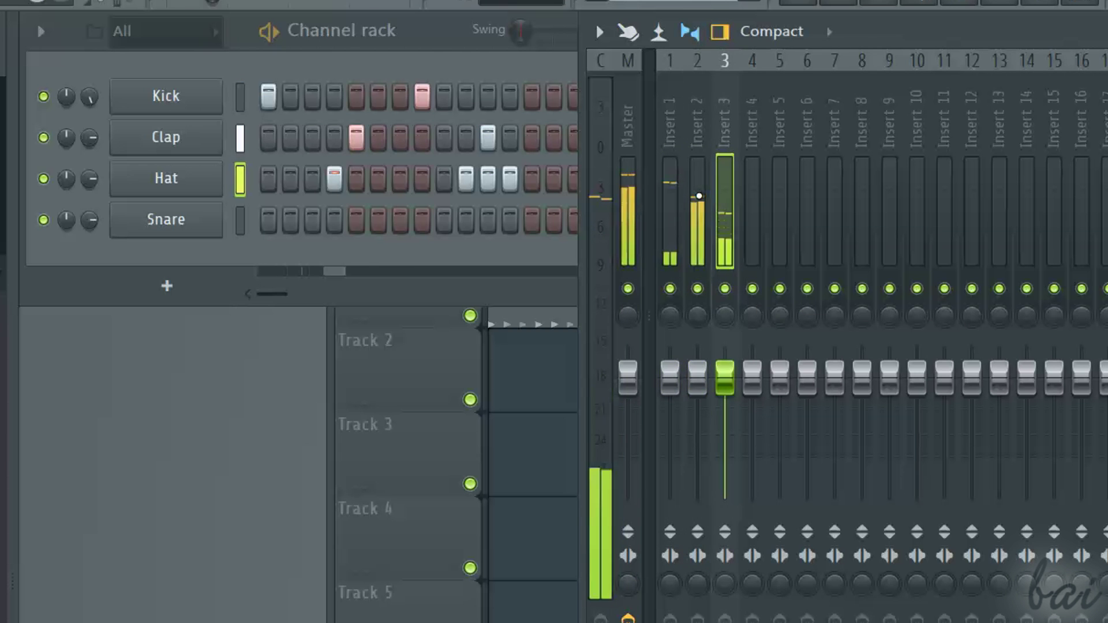
click(697, 199)
click(669, 199)
click(695, 198)
click(724, 199)
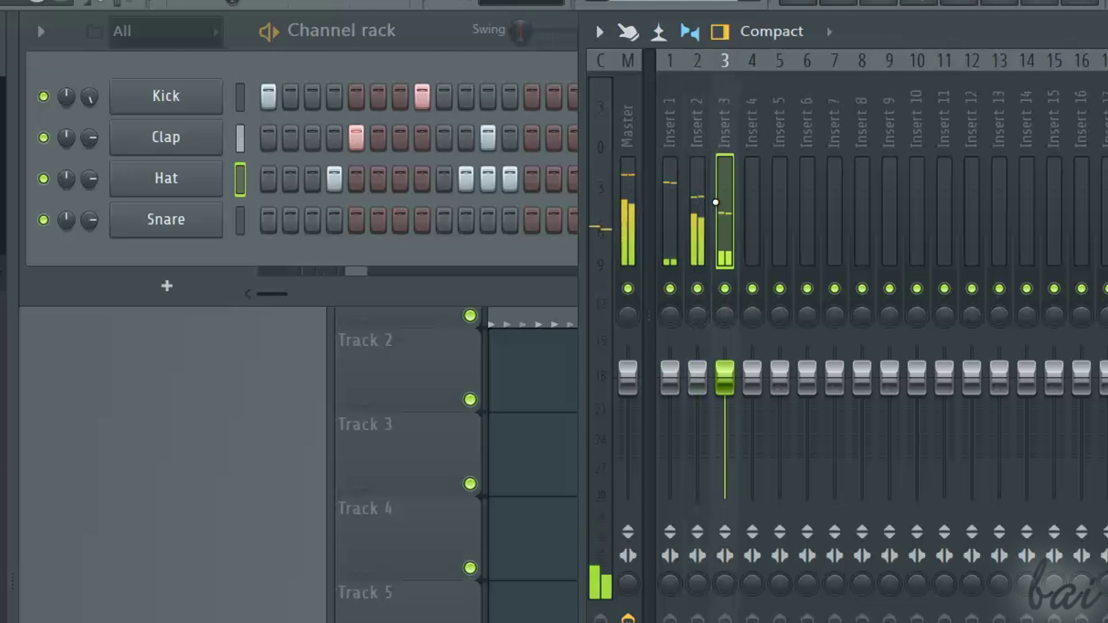
click(671, 196)
drag(697, 288, 729, 291)
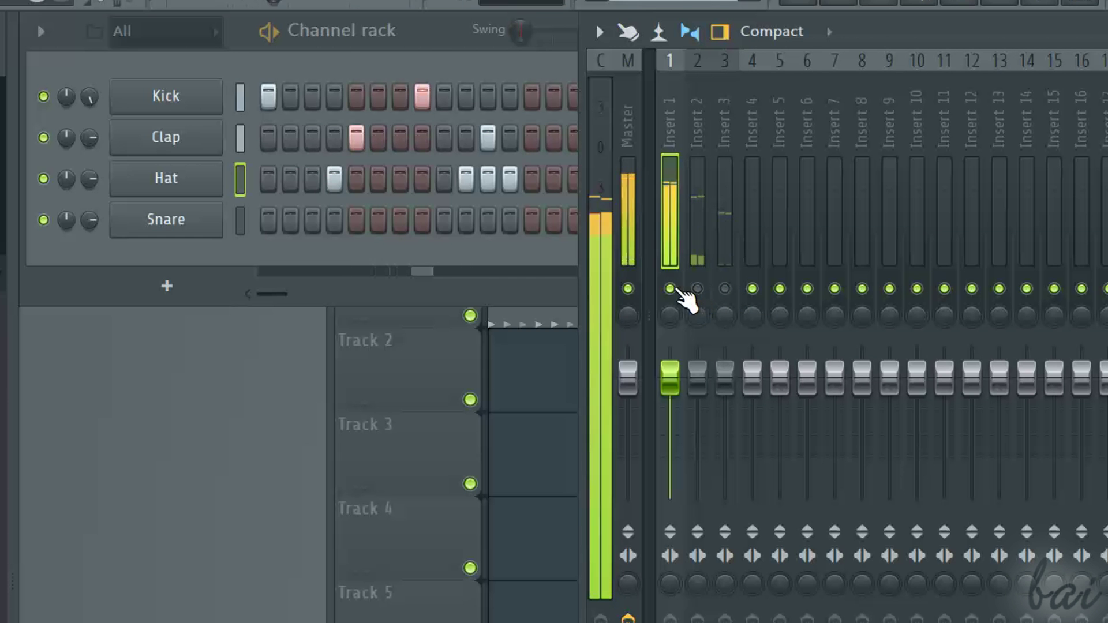
click(669, 288)
click(698, 288)
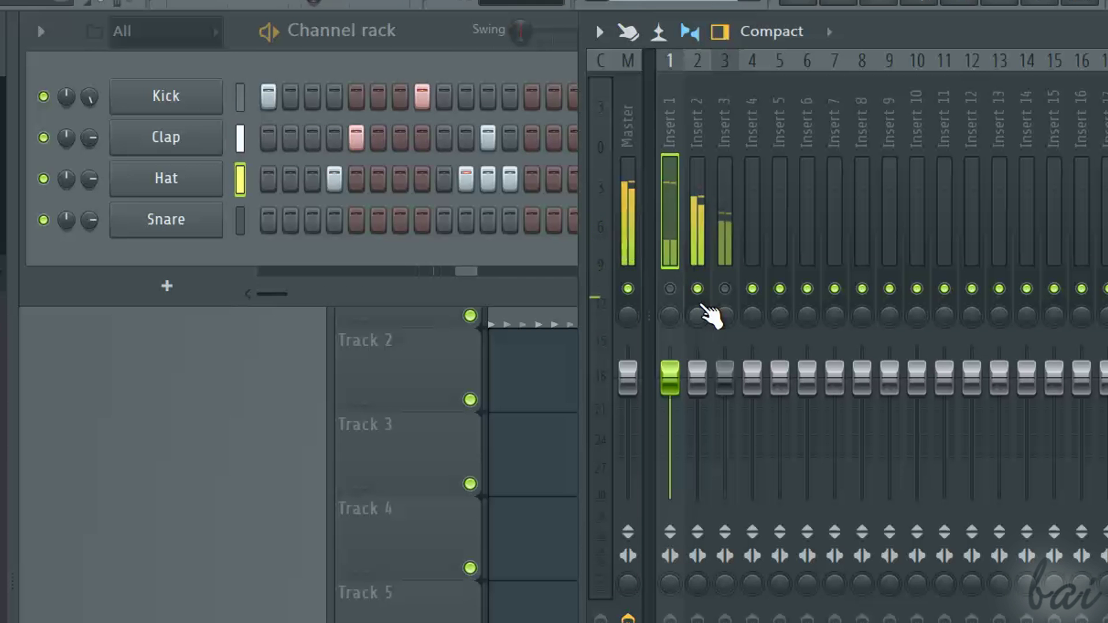
click(697, 288)
click(725, 288)
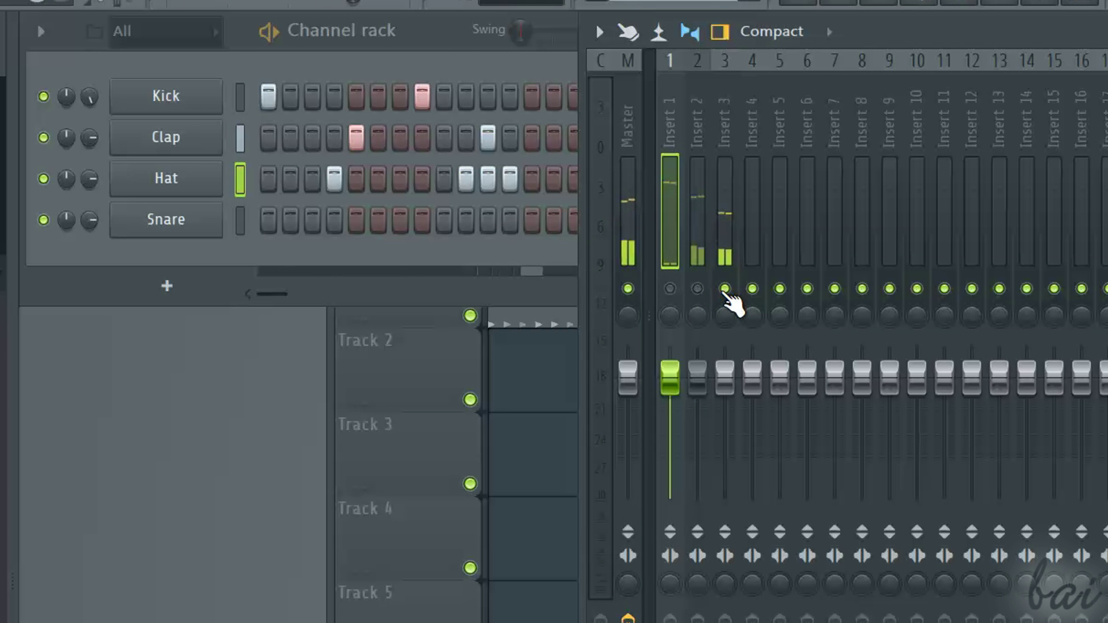
click(697, 288)
click(670, 288)
drag(831, 46, 450, 53)
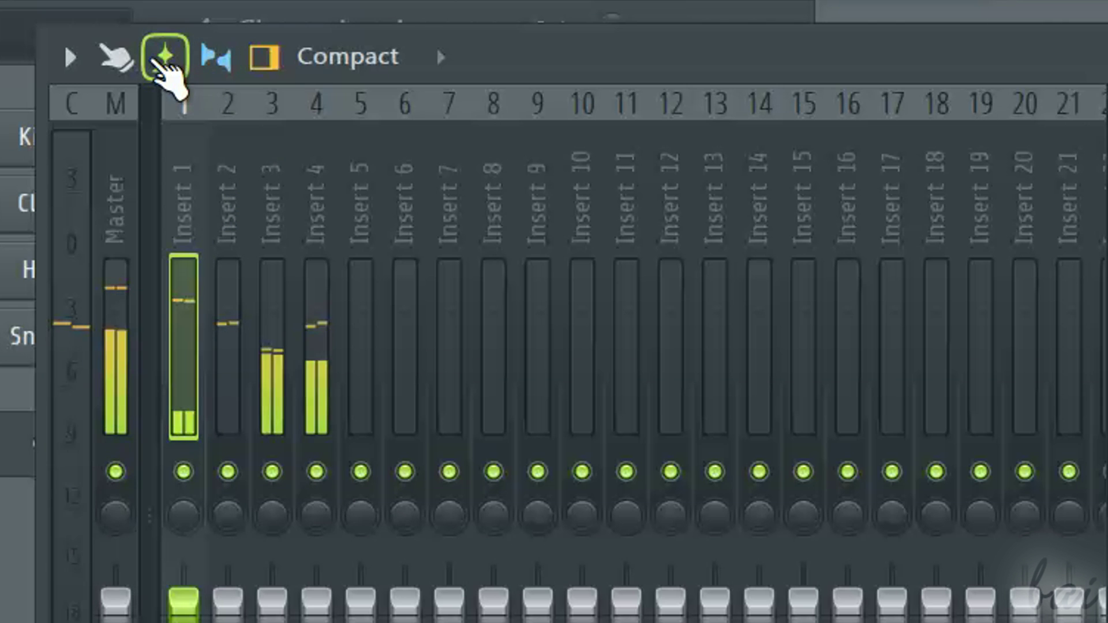
Switch mixer meters to waveform display, move the Mixer aside, and select the Kick and Hat channels.
click(165, 58)
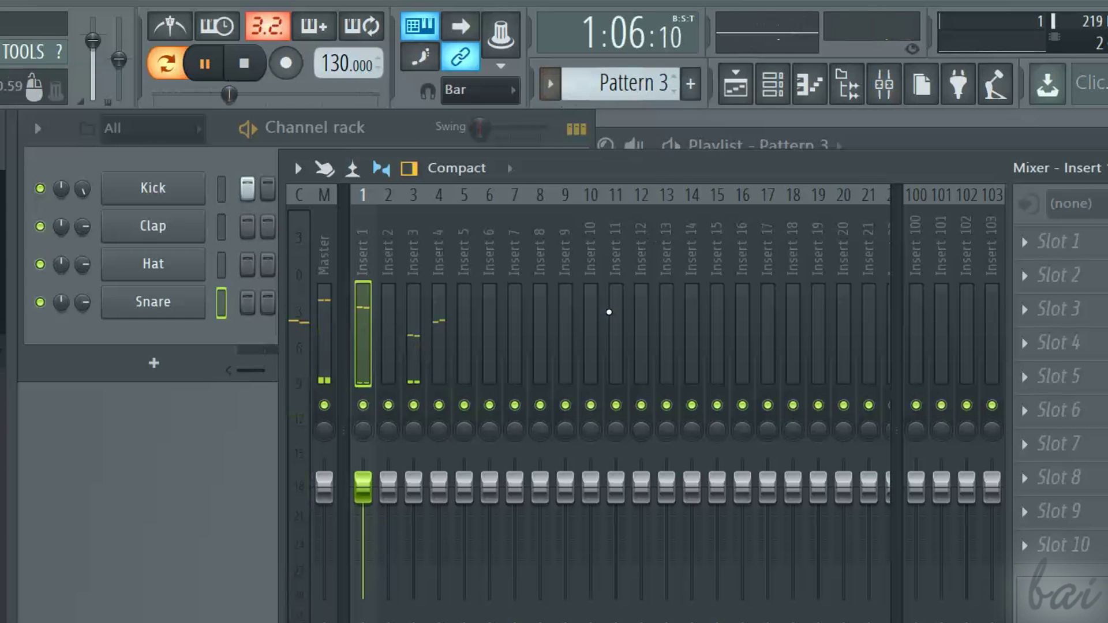
drag(605, 174, 722, 258)
click(222, 186)
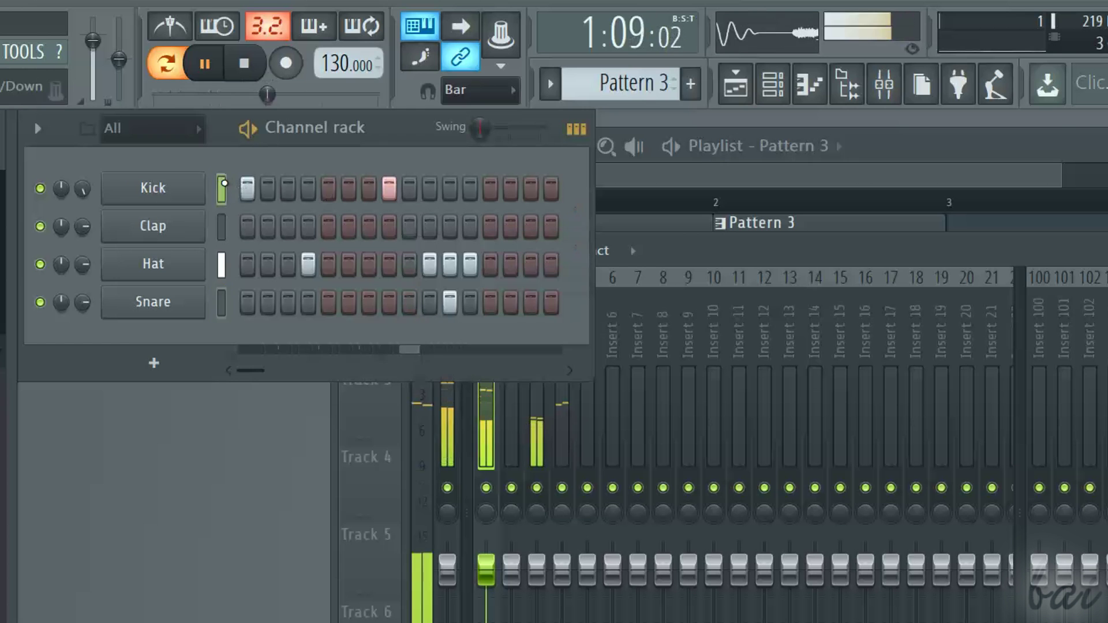
click(221, 264)
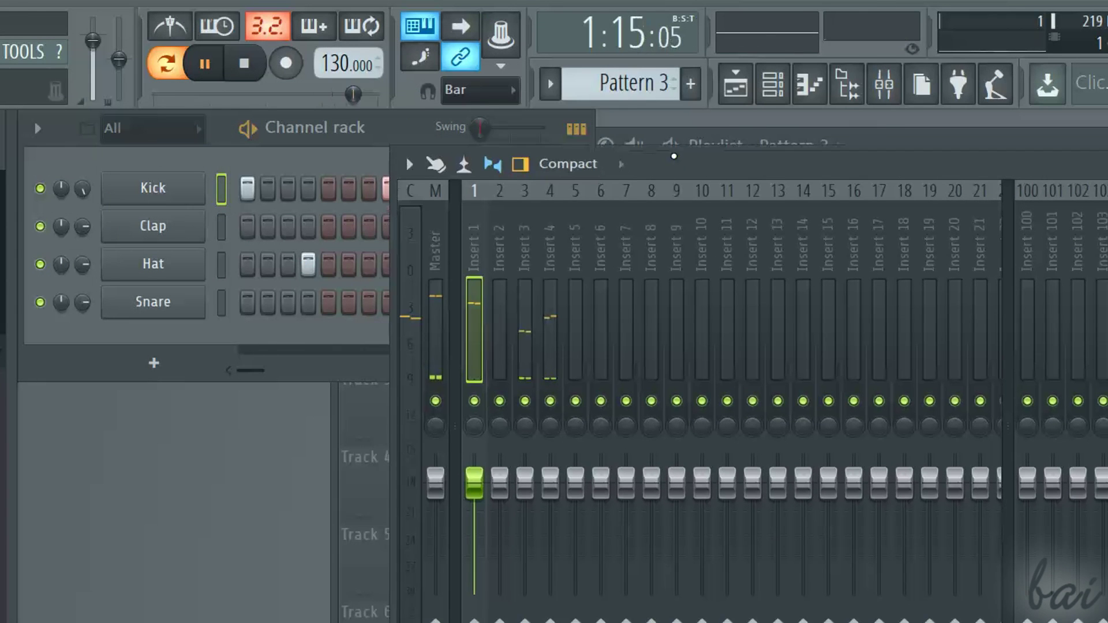
Mute inserts 3 and 4 and route the selected Kick channel to insert 5.
drag(674, 156, 663, 141)
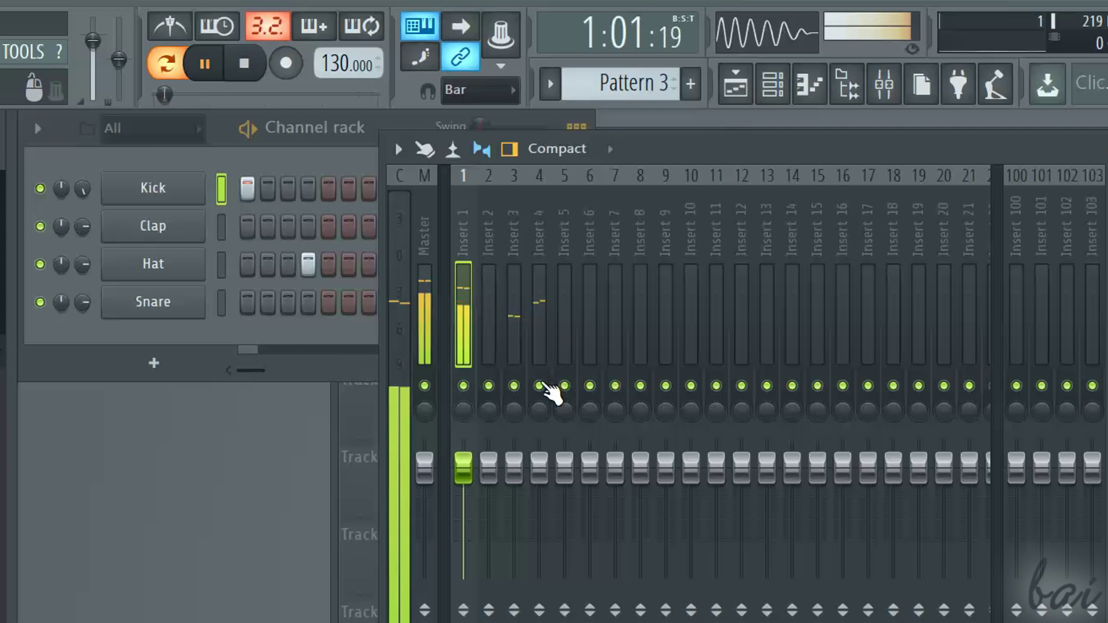
click(539, 385)
click(514, 385)
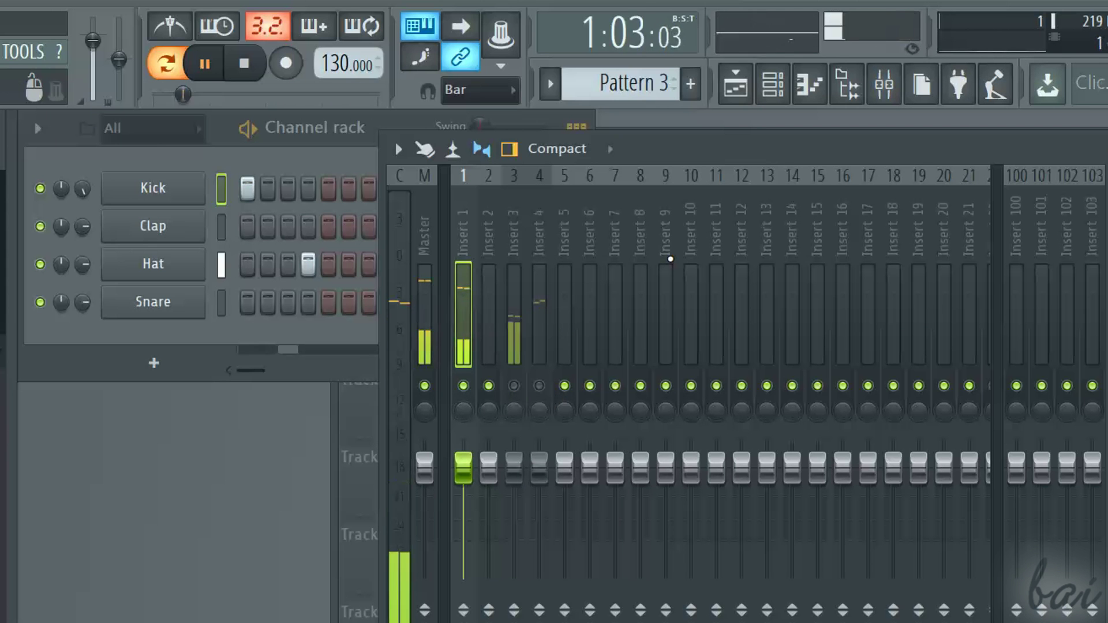
click(567, 310)
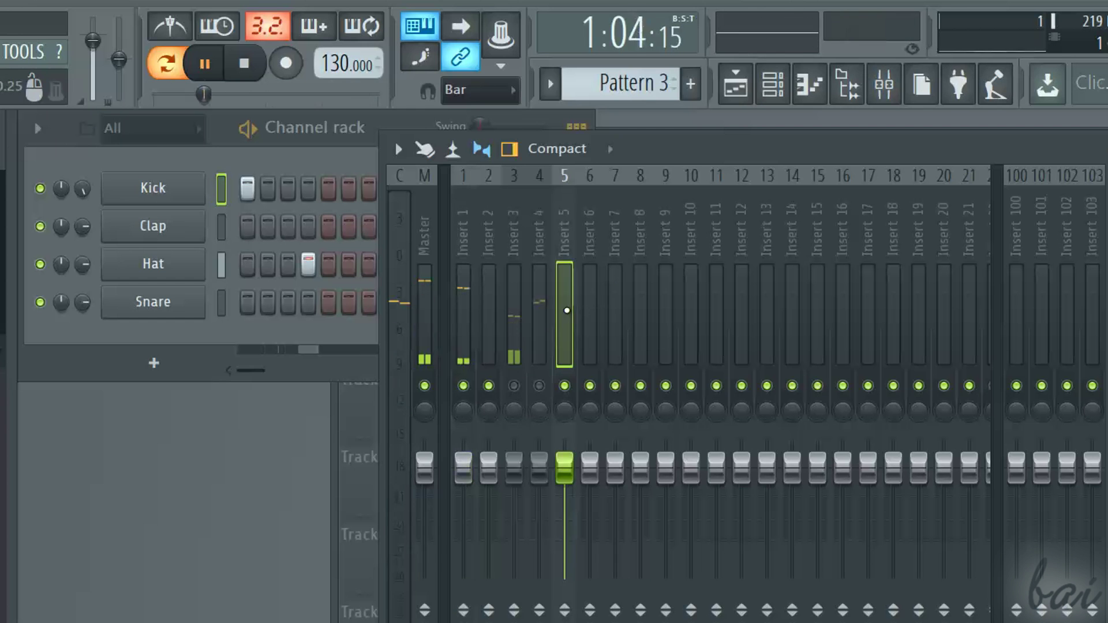
right_click(566, 310)
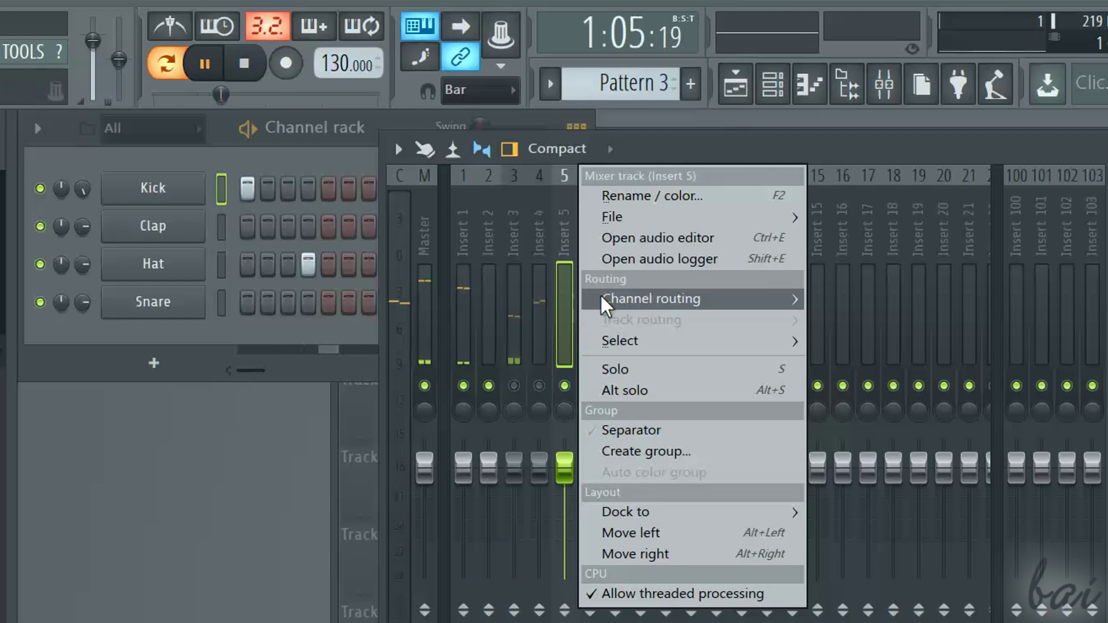
mouse_move(606, 300)
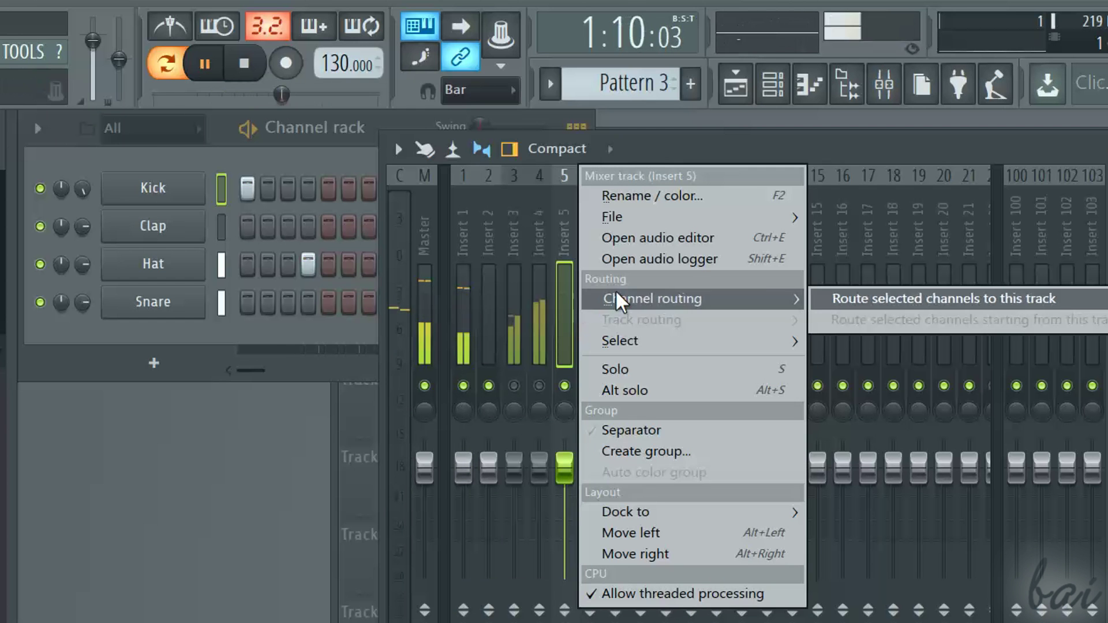
click(840, 299)
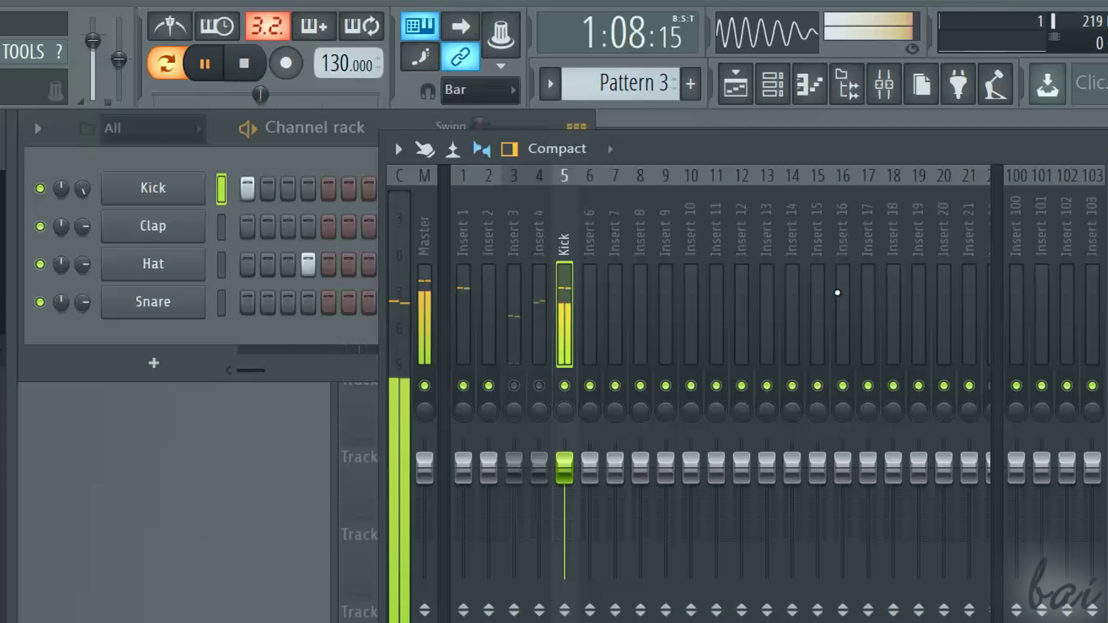
Route the Kick channel to Insert 1 instead.
click(466, 319)
right_click(466, 319)
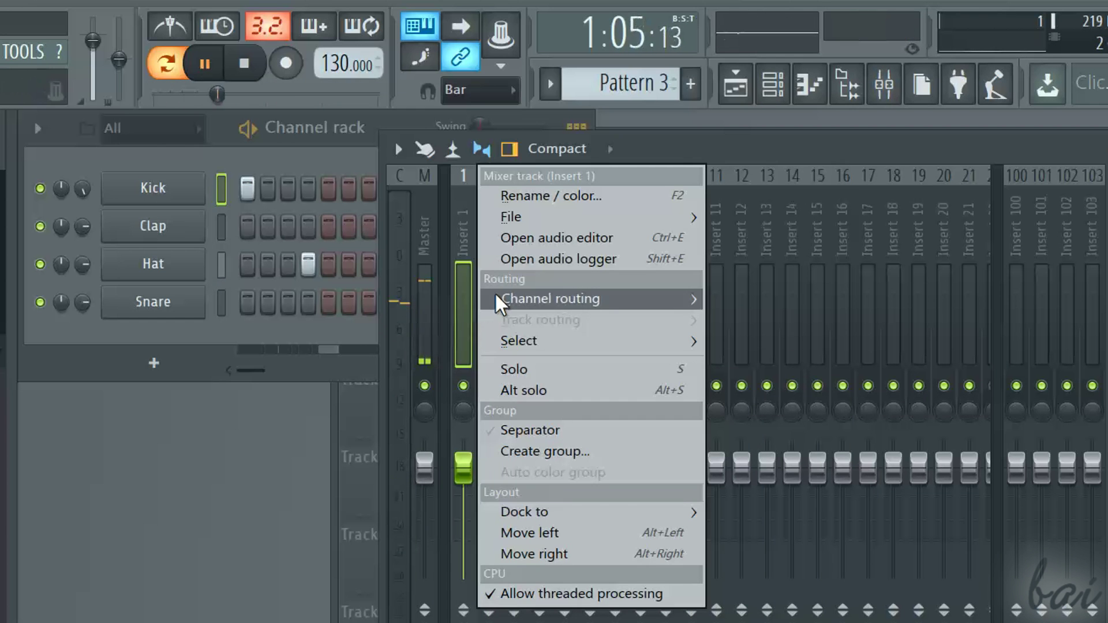
mouse_move(611, 305)
click(770, 299)
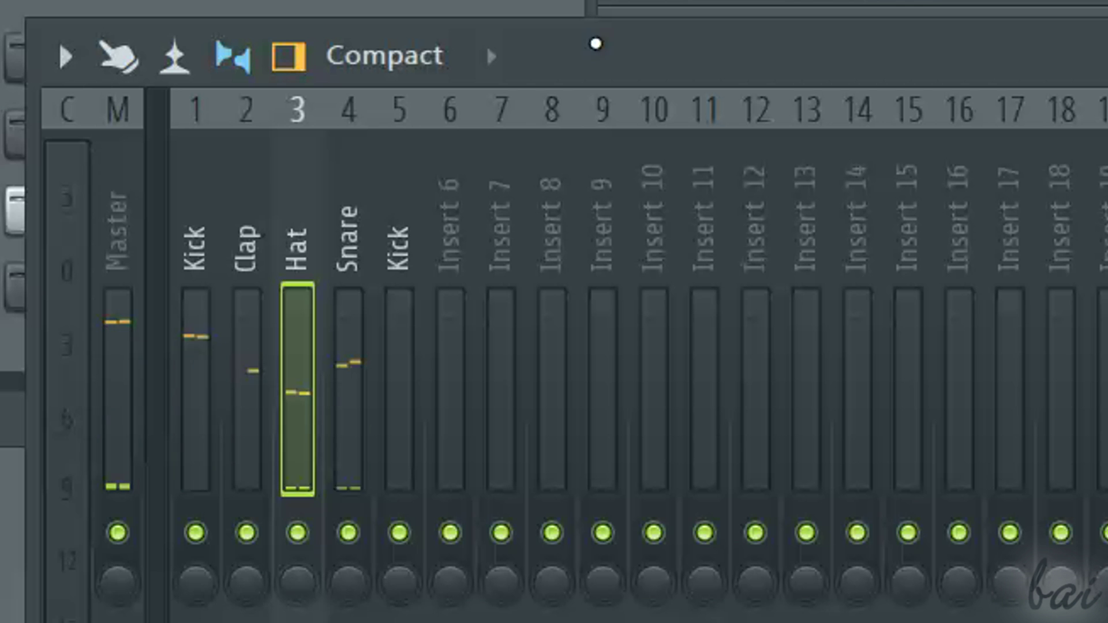
Lower the Master volume, restore it, then switch playback to song mode.
click(122, 243)
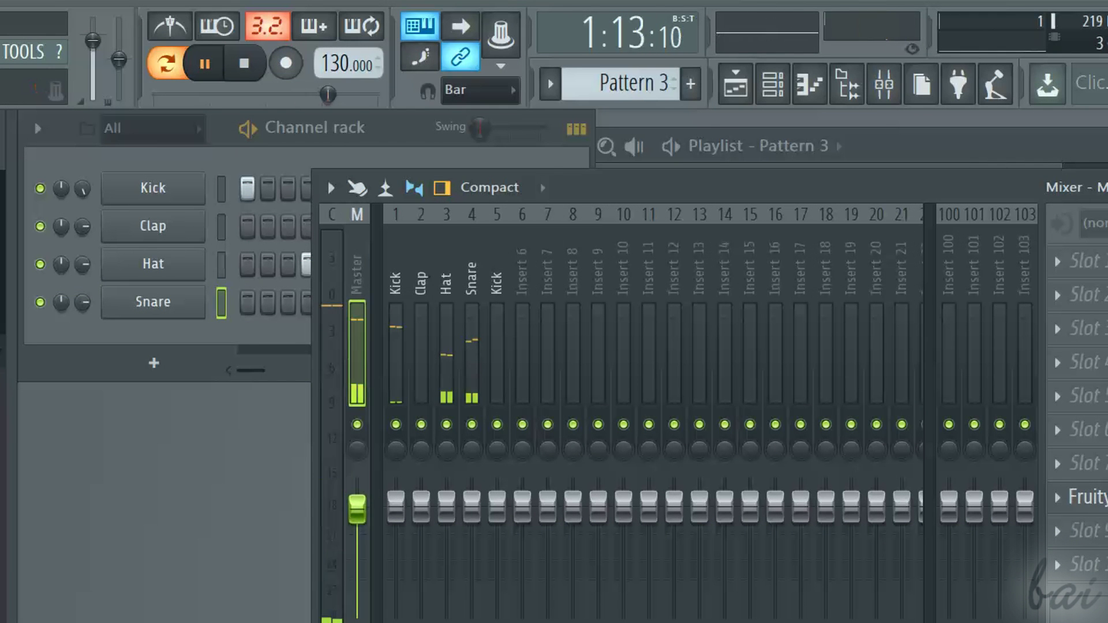
drag(369, 501, 370, 593)
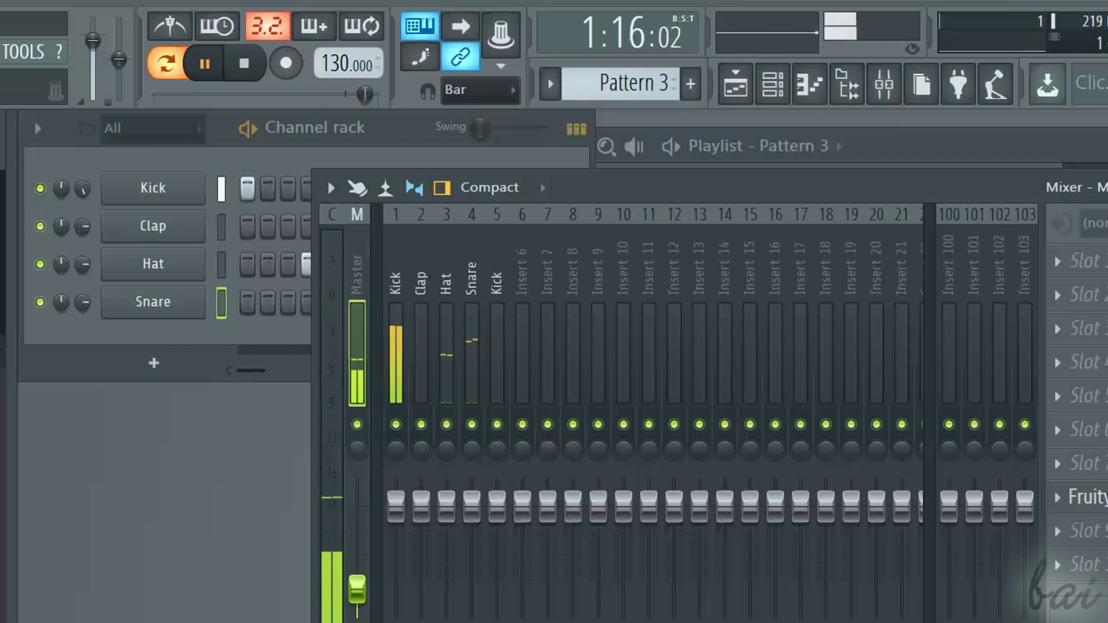
drag(358, 591, 357, 508)
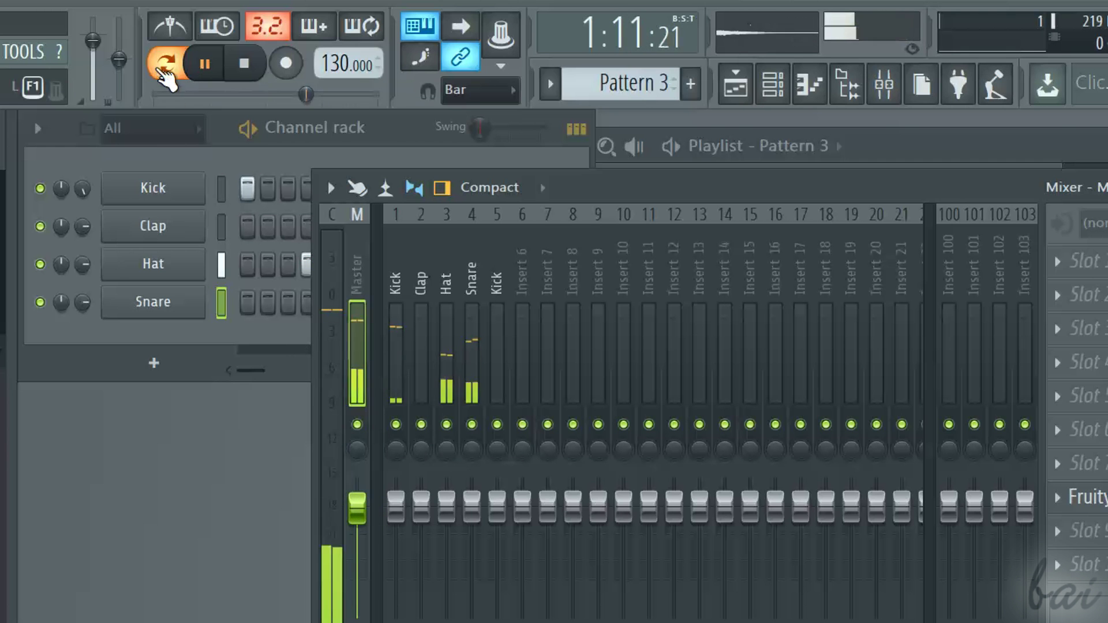
click(165, 68)
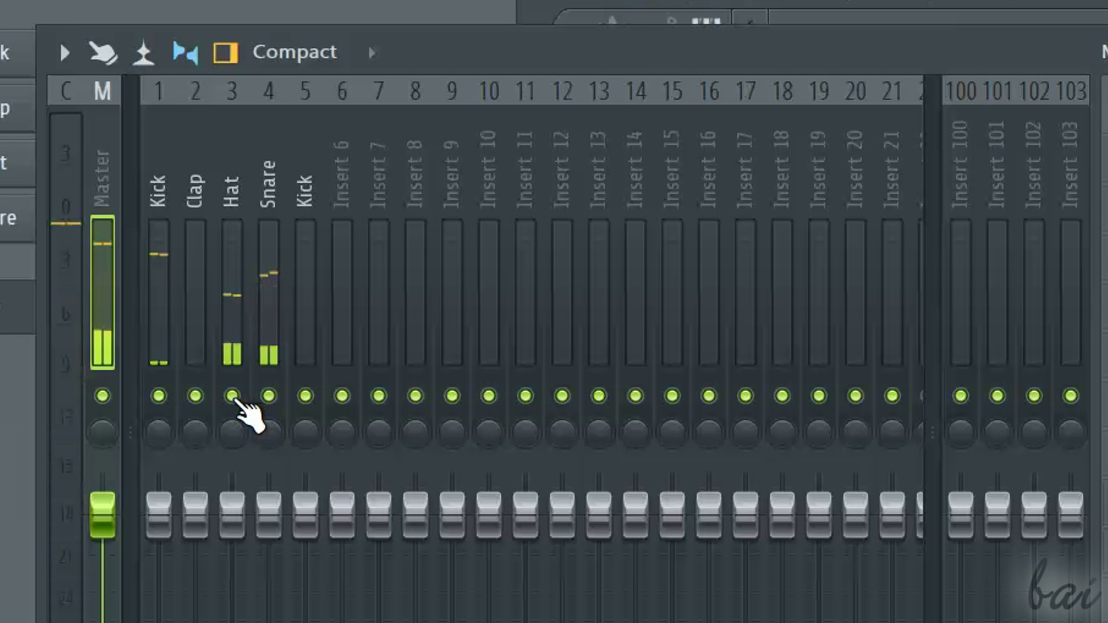
Mute the Clap, Hat and Snare inserts, leaving the Kick insert unmuted and selected.
click(232, 398)
click(268, 397)
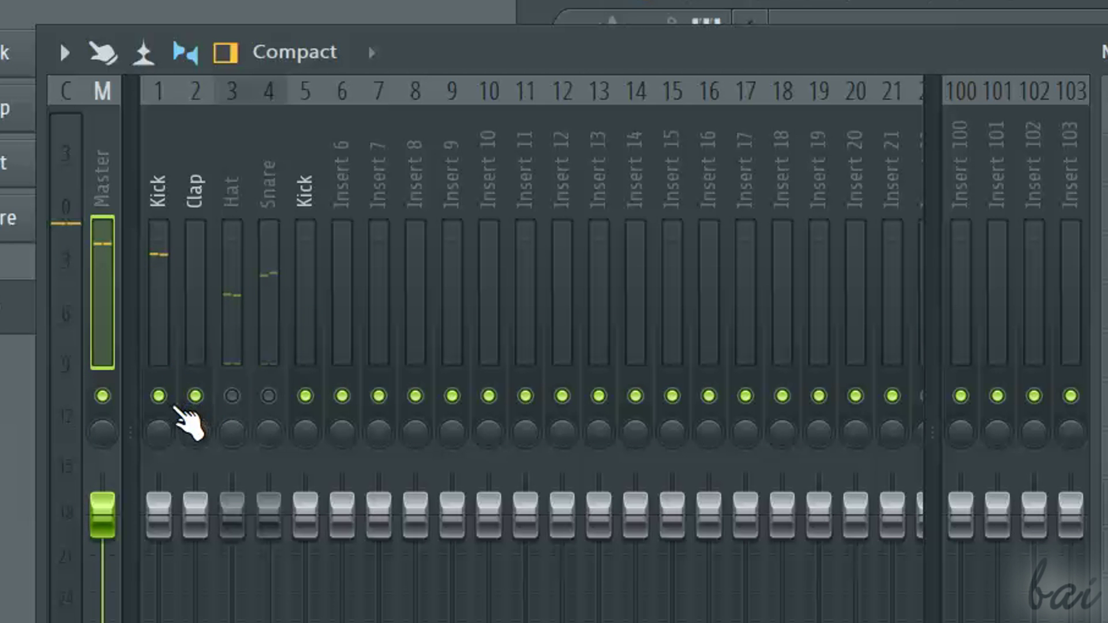
click(159, 397)
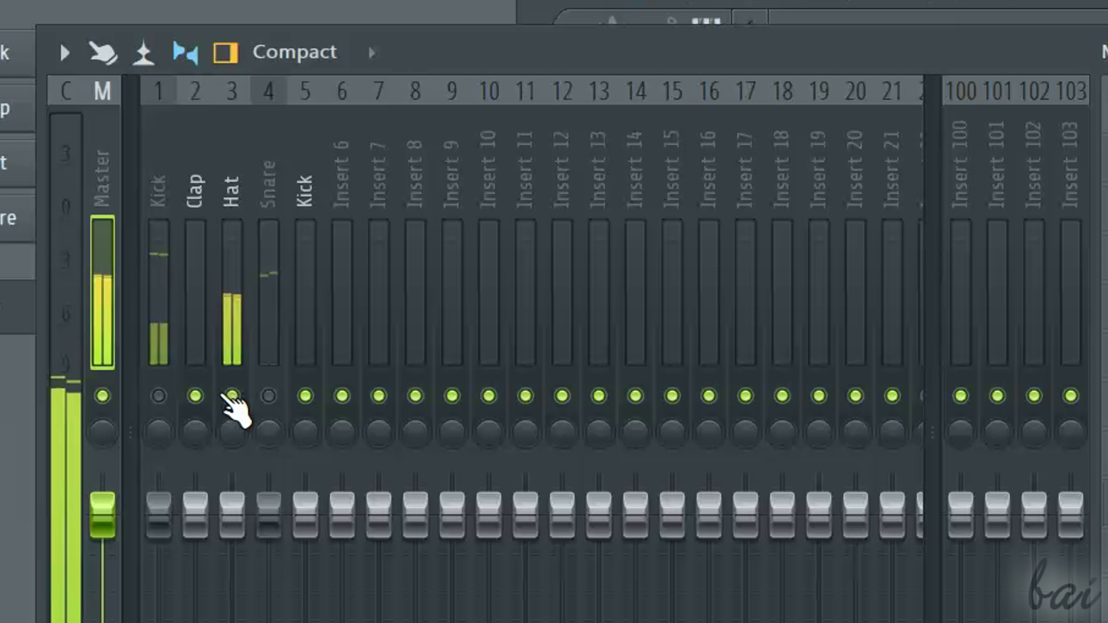
click(232, 397)
click(195, 397)
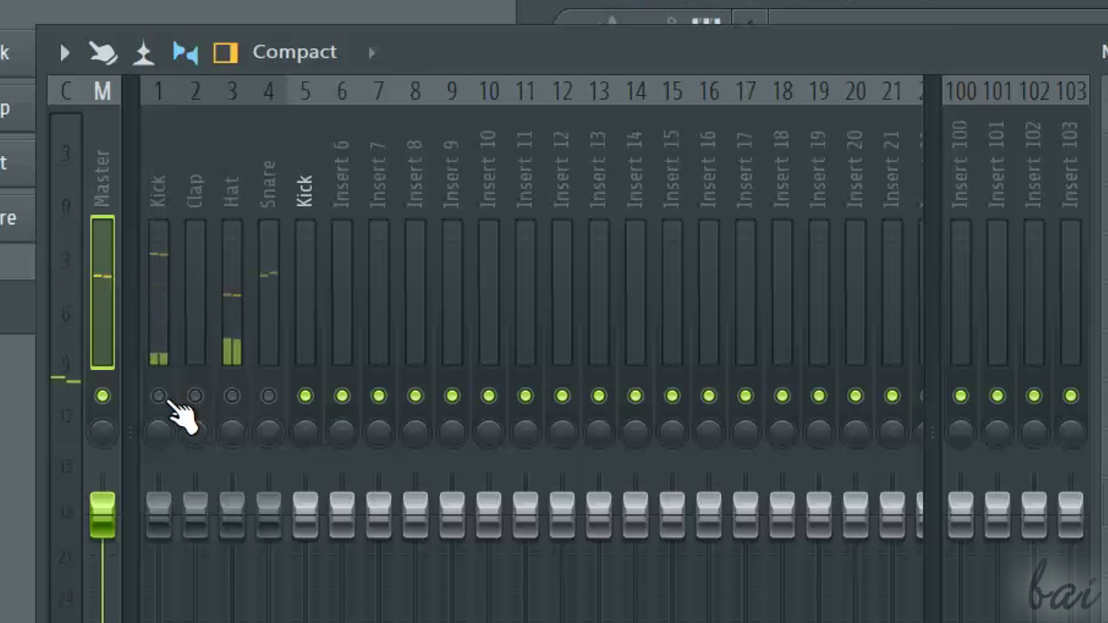
click(163, 398)
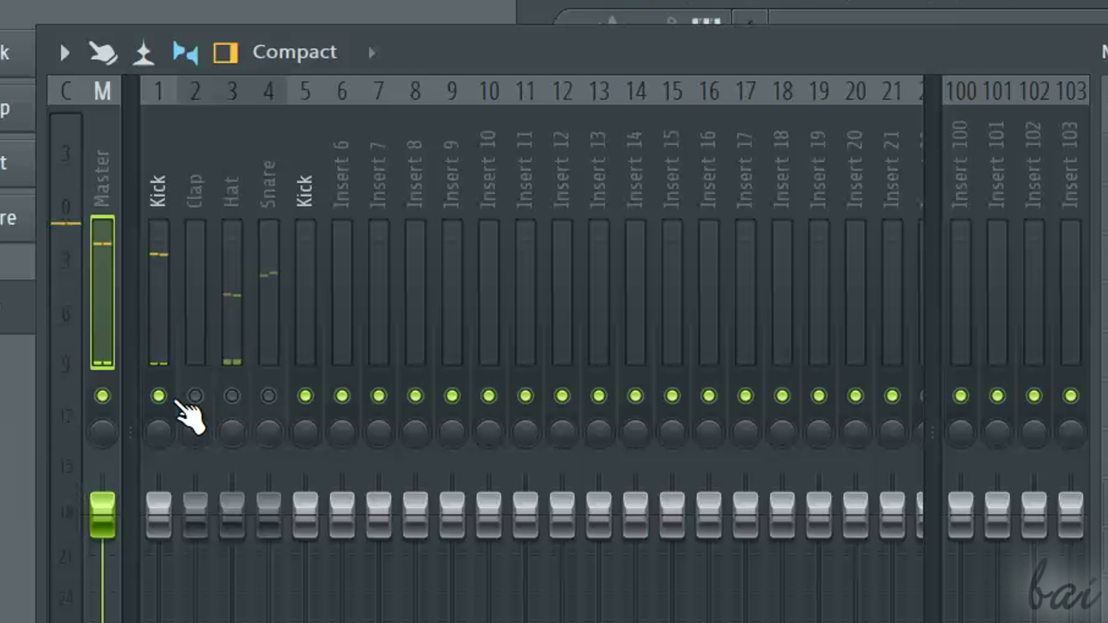
click(173, 401)
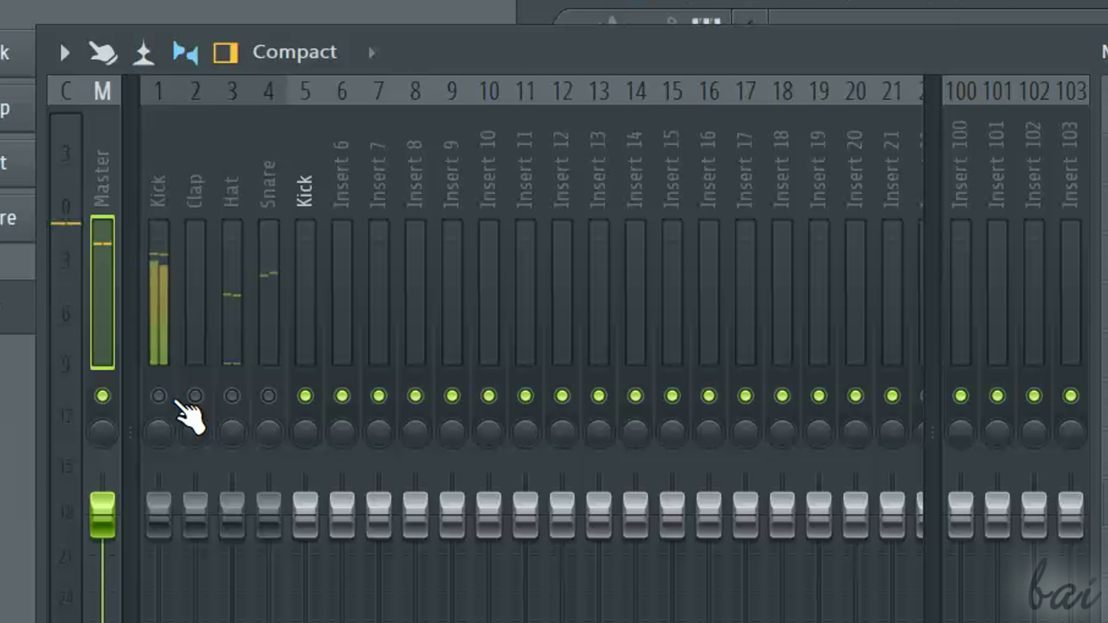
click(175, 403)
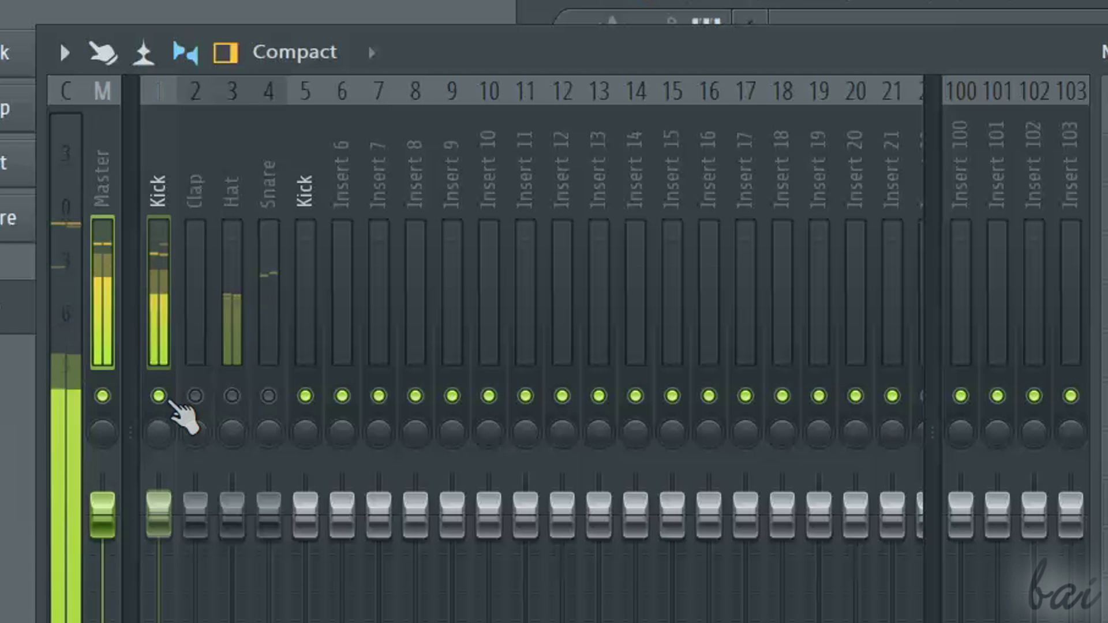
Pan the Kick left, then right, and raise its volume back up.
drag(157, 433, 158, 485)
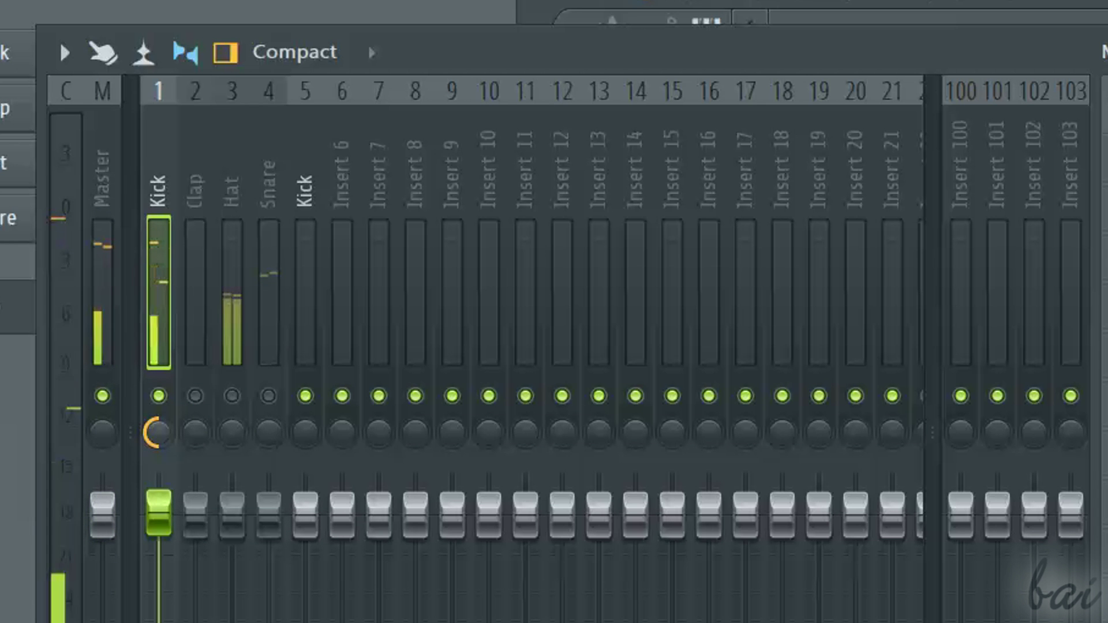
drag(158, 433, 122, 486)
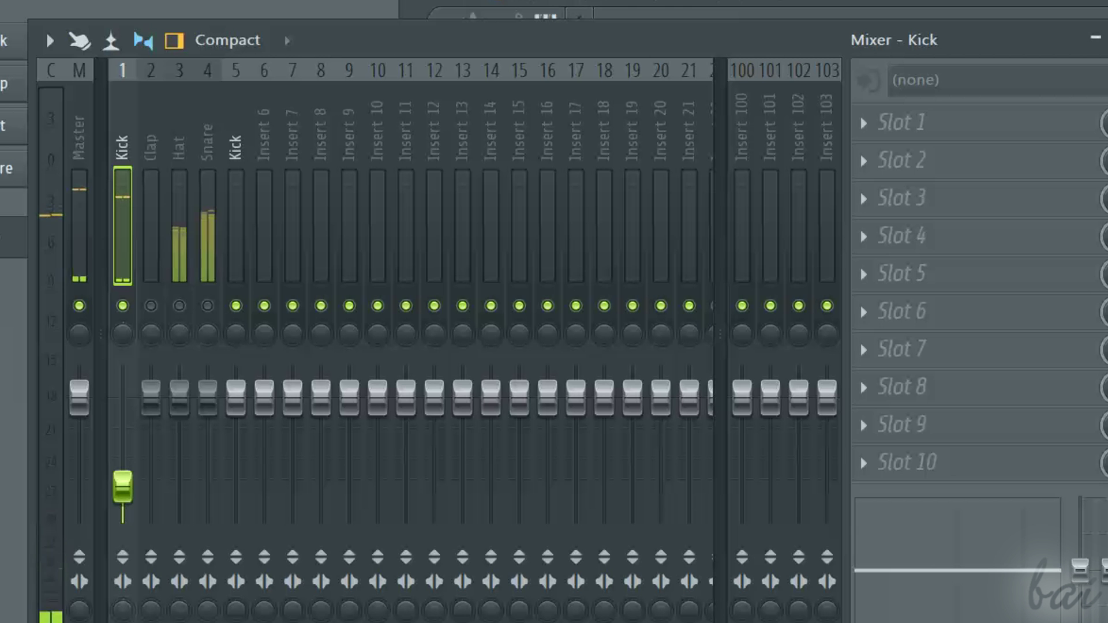
drag(123, 396, 122, 382)
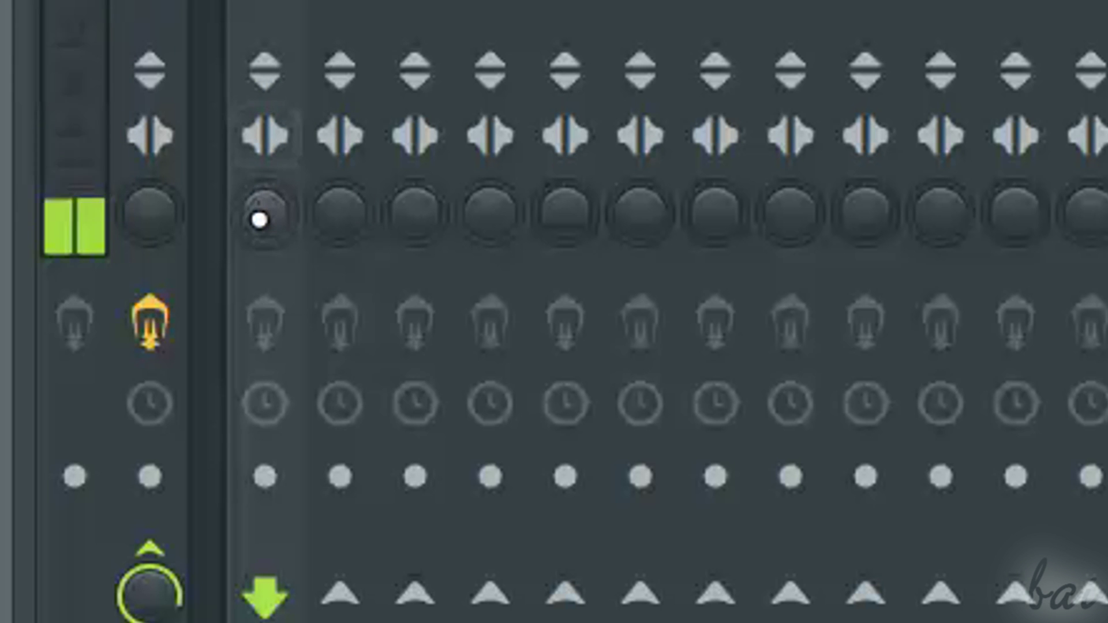
Turn up the stereo separation knob below the Kick insert's fader to change its width.
drag(259, 227, 260, 196)
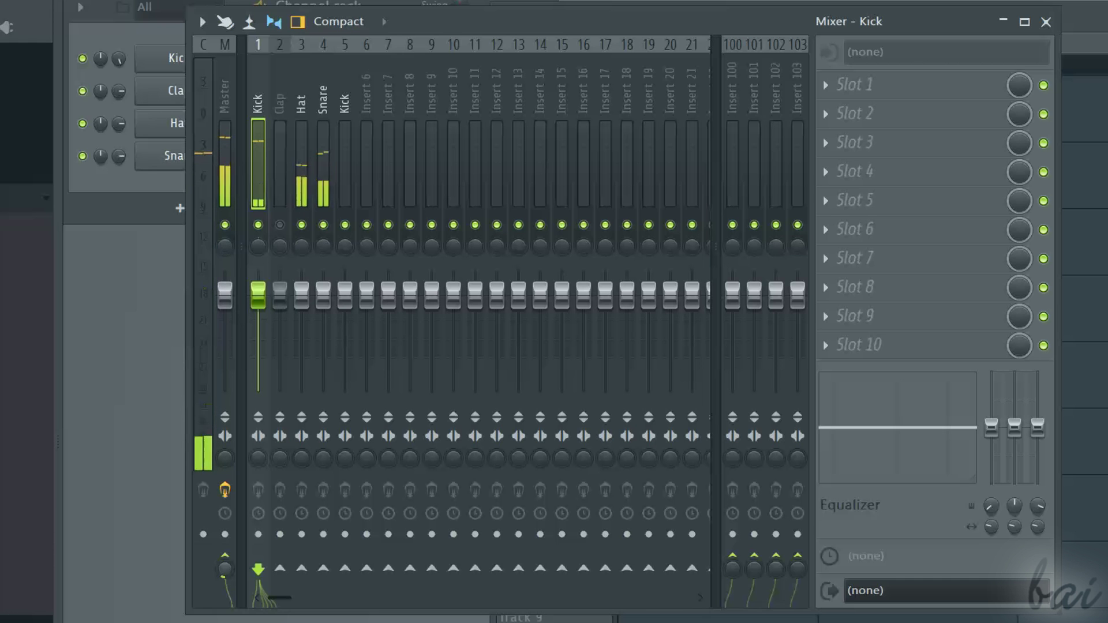
Select the Hat insert, briefly check the Snare insert, then return to Hat.
click(304, 178)
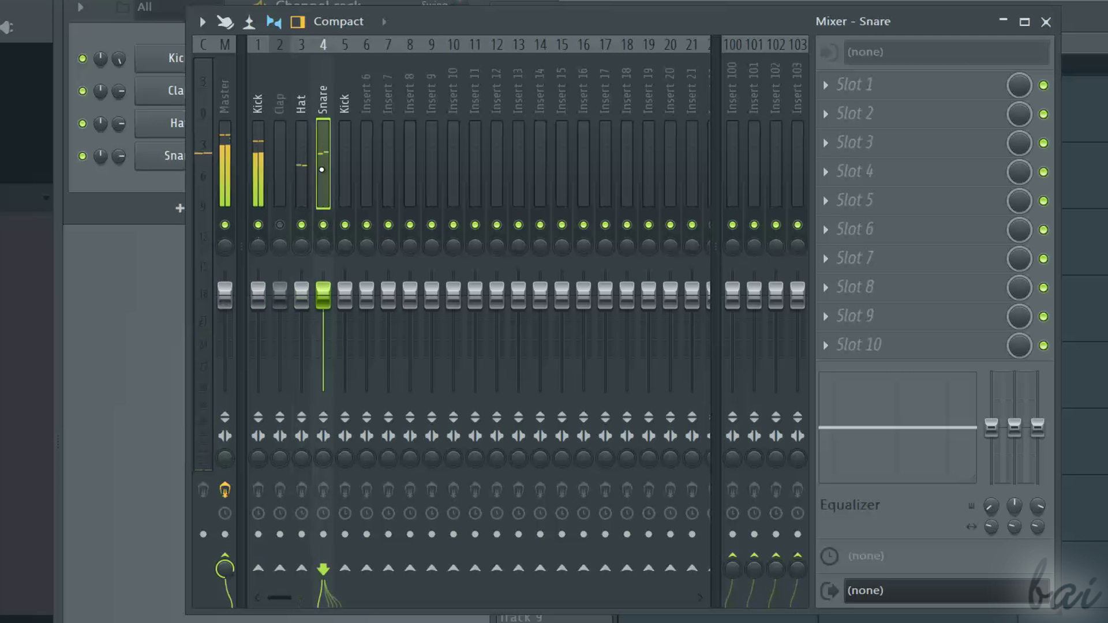
click(304, 180)
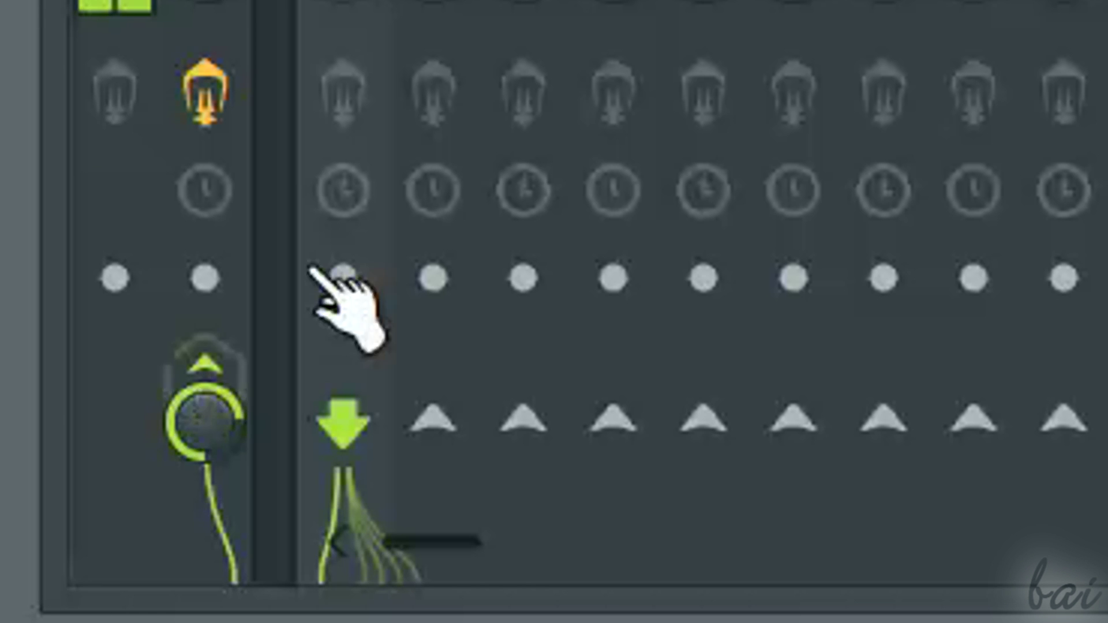
click(523, 335)
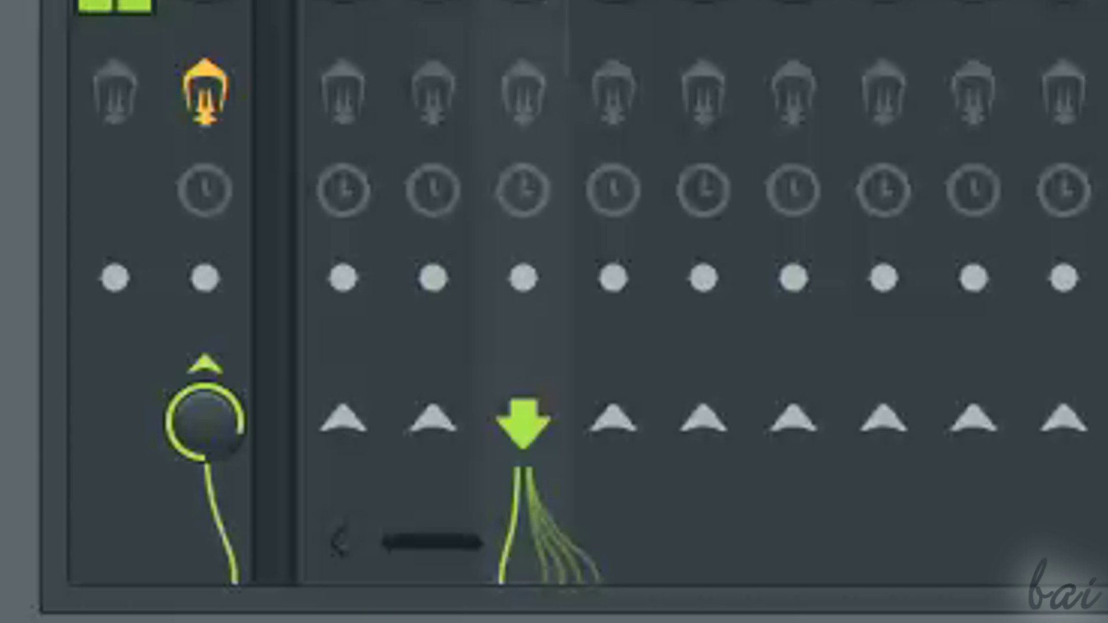
click(613, 335)
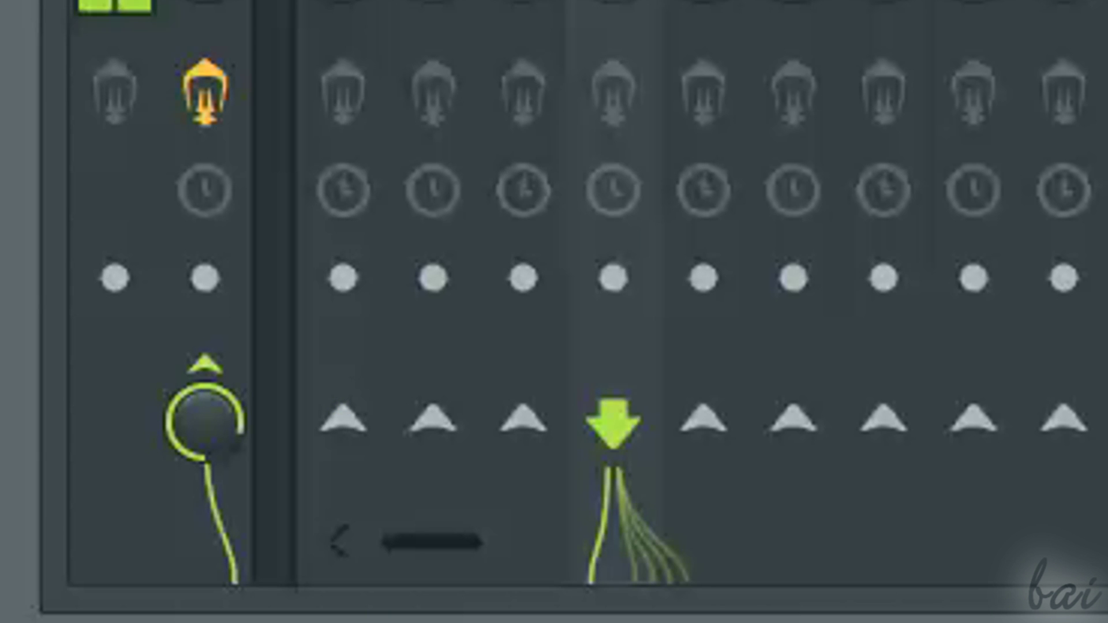
click(523, 335)
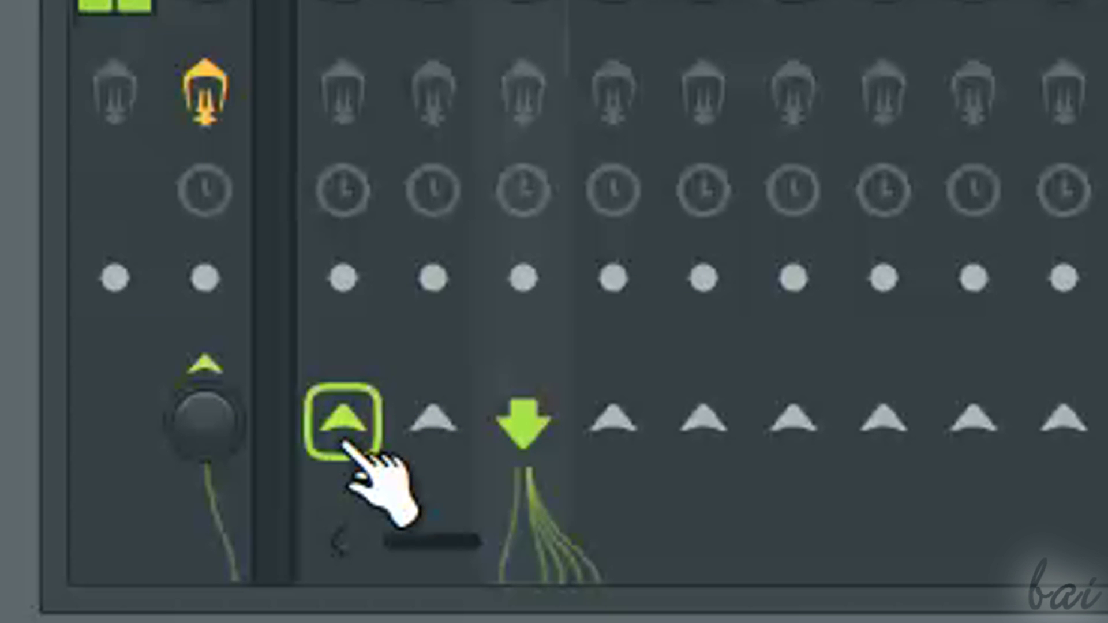
Send the Hat insert into the Kick insert, raise that send level, and select Kick.
click(344, 440)
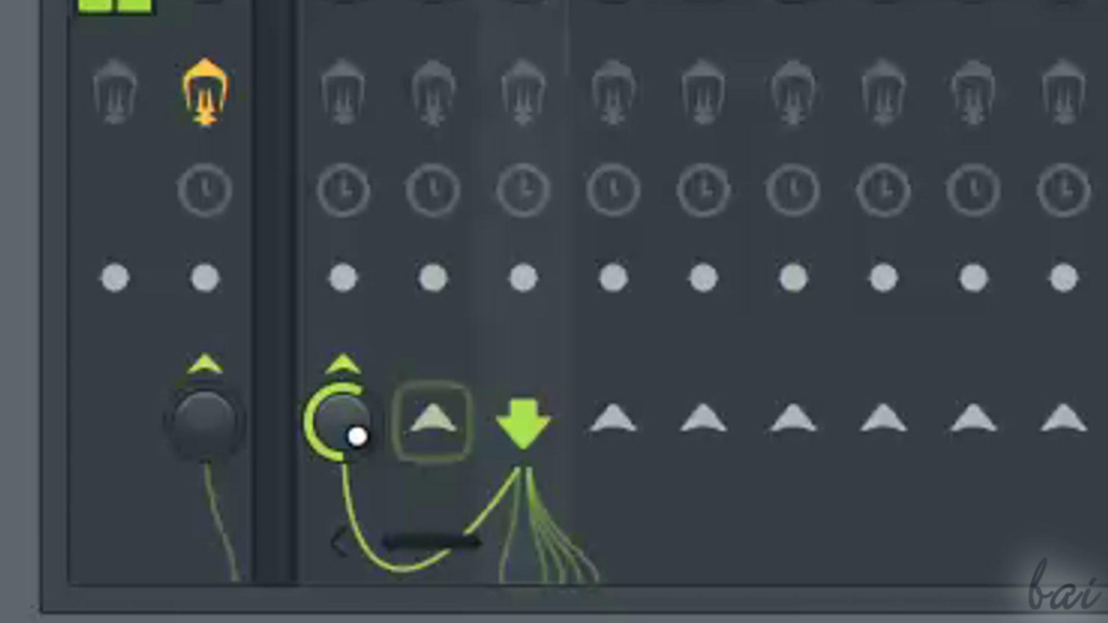
mouse_move(356, 435)
mouse_down()
mouse_move(356, 392)
mouse_move(356, 430)
mouse_move(356, 416)
mouse_up()
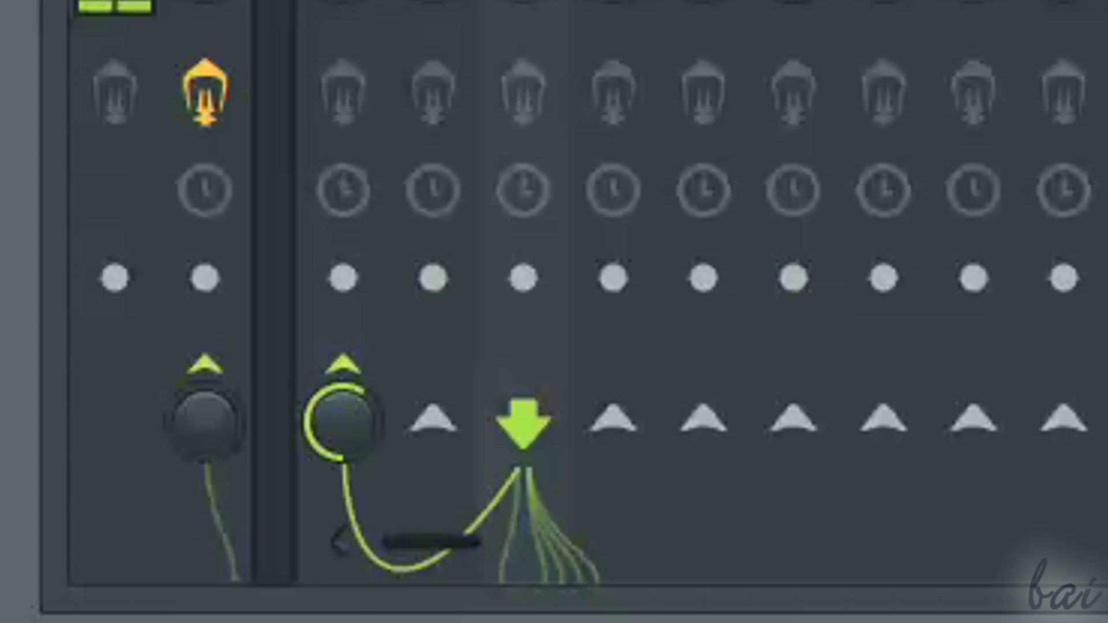
click(342, 277)
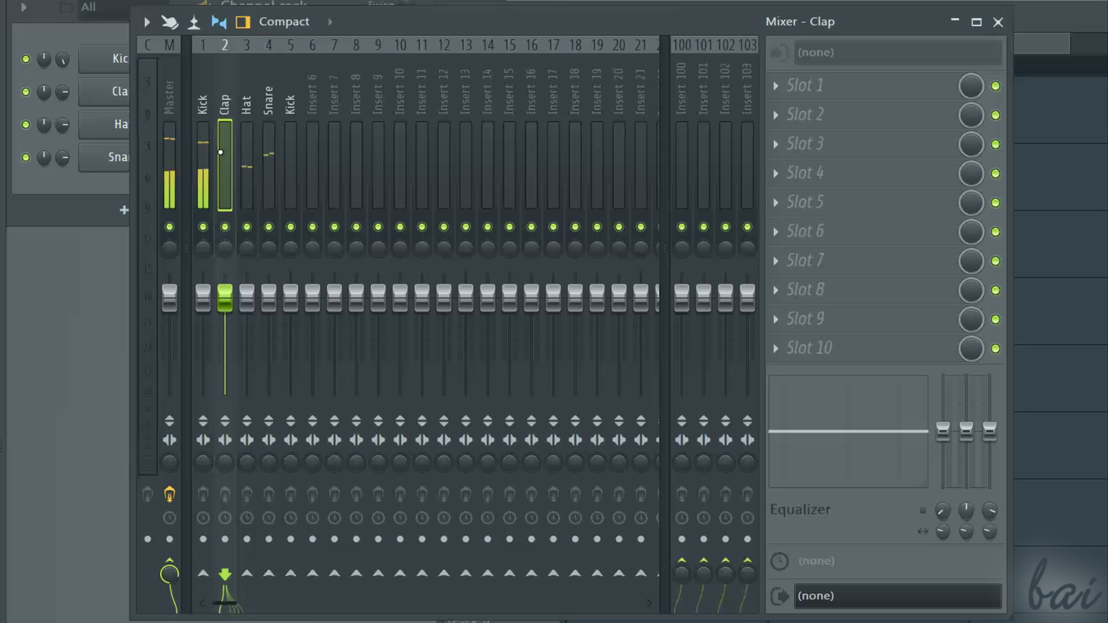
Browse the Kick, Hat and Snare inserts, ending on the first Kick insert.
click(197, 160)
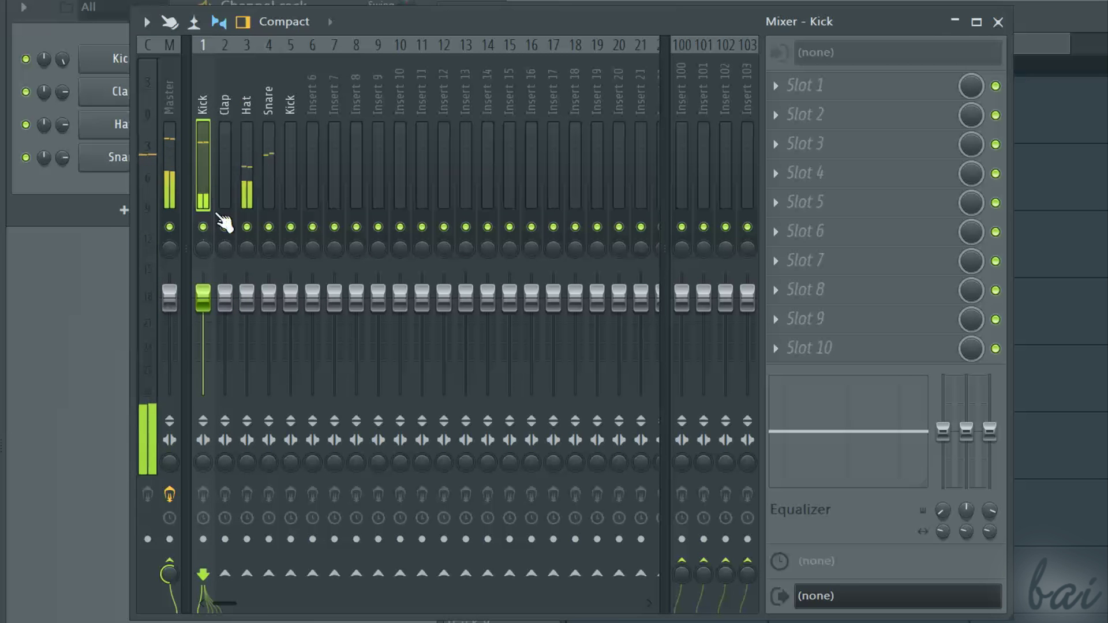
click(247, 161)
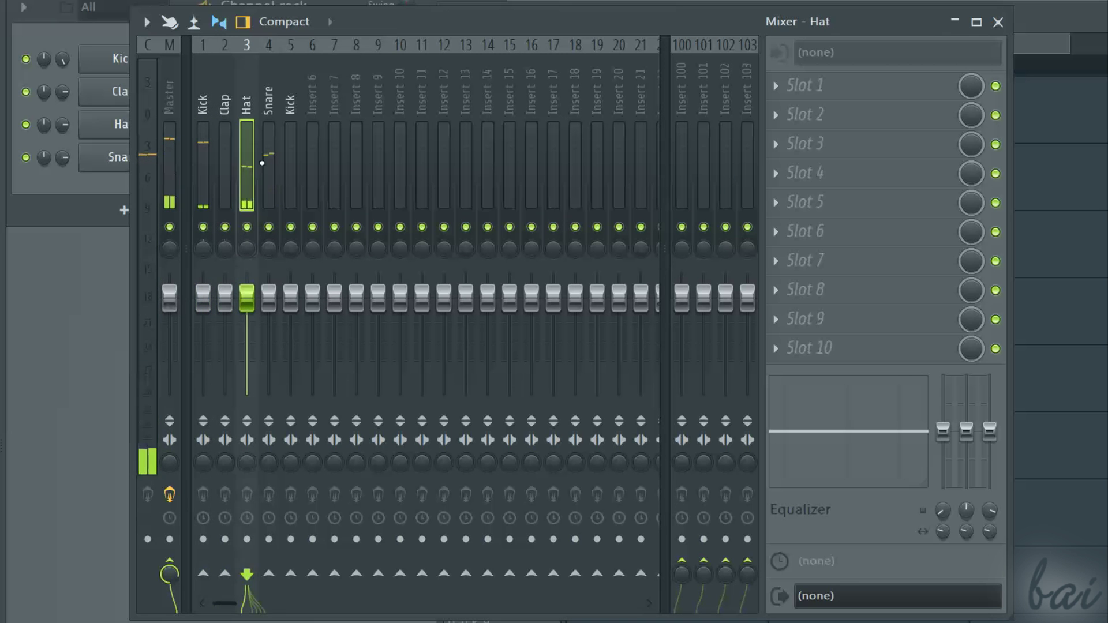
click(269, 162)
key(Right)
click(202, 157)
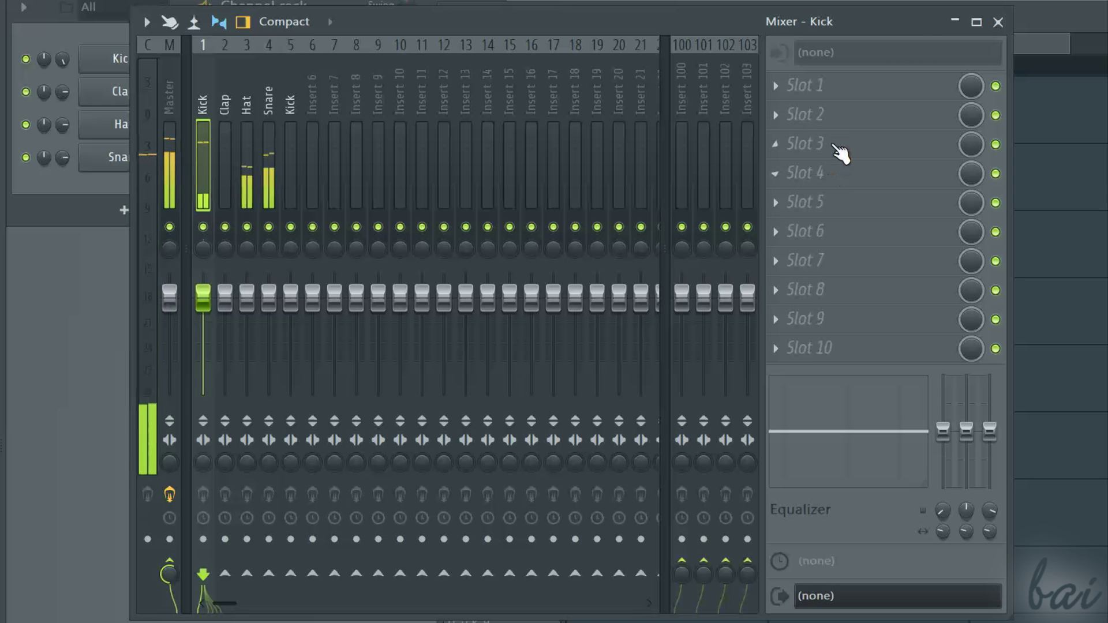
Load Fruity Reeverb 2 into an empty Kick slot and raise its wet level.
click(786, 86)
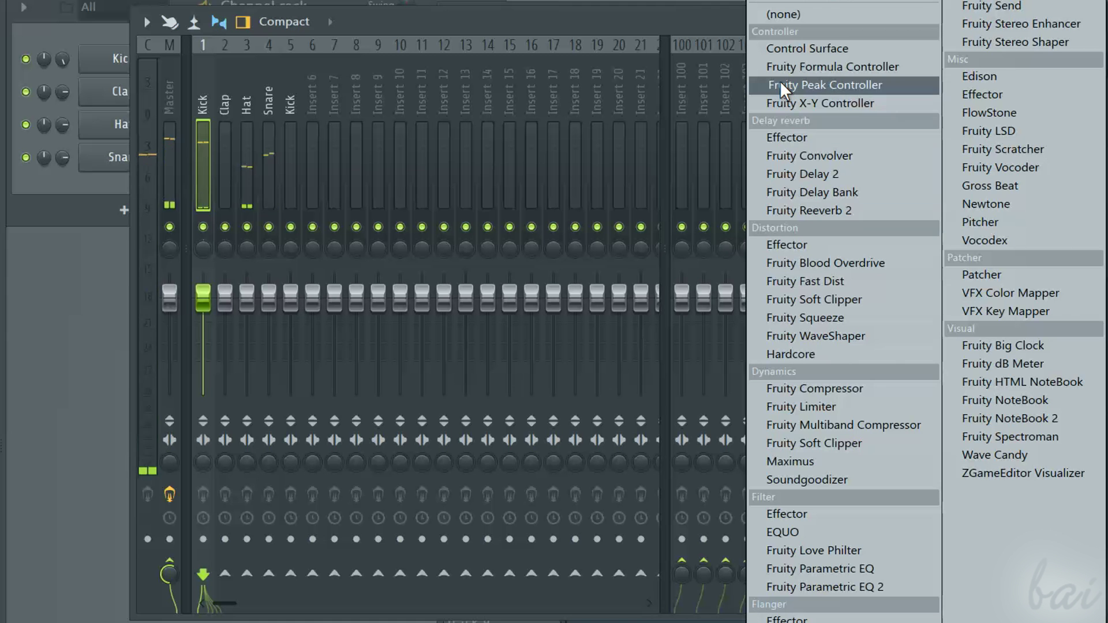
click(832, 211)
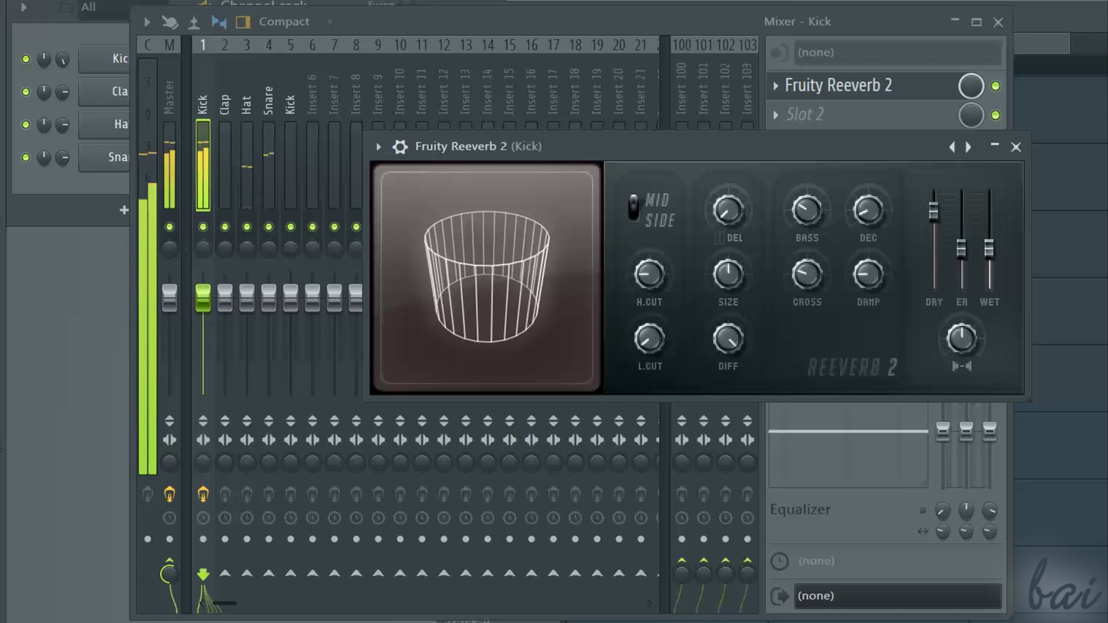
drag(989, 250, 989, 221)
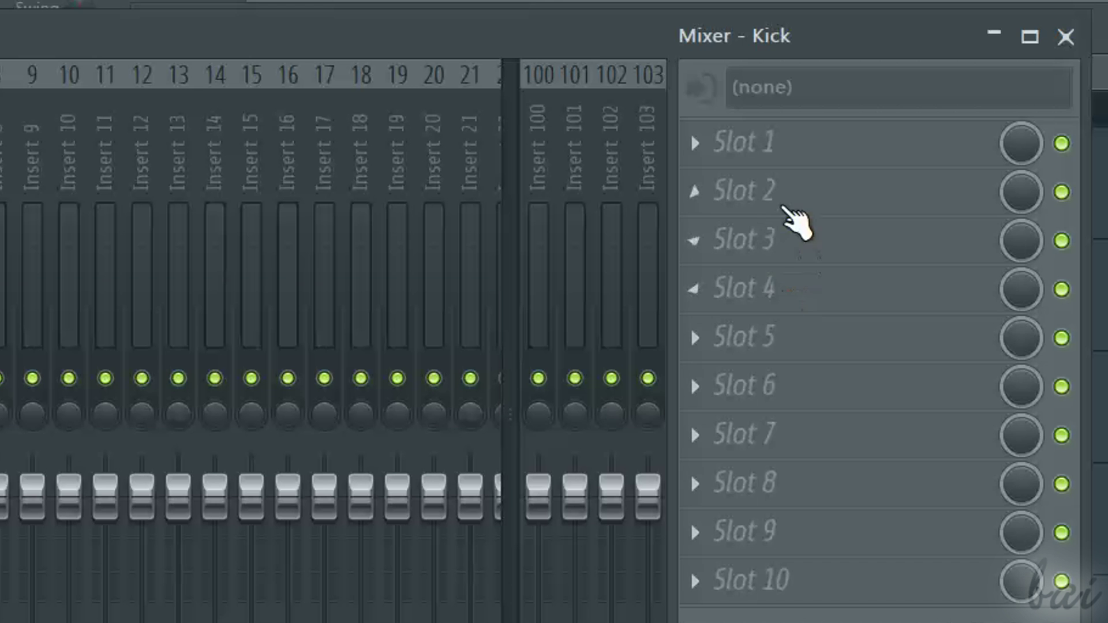
Load Fruity Reeverb 2 into slot 1, replace it with Fruity Flangus, and move its window aside.
click(719, 145)
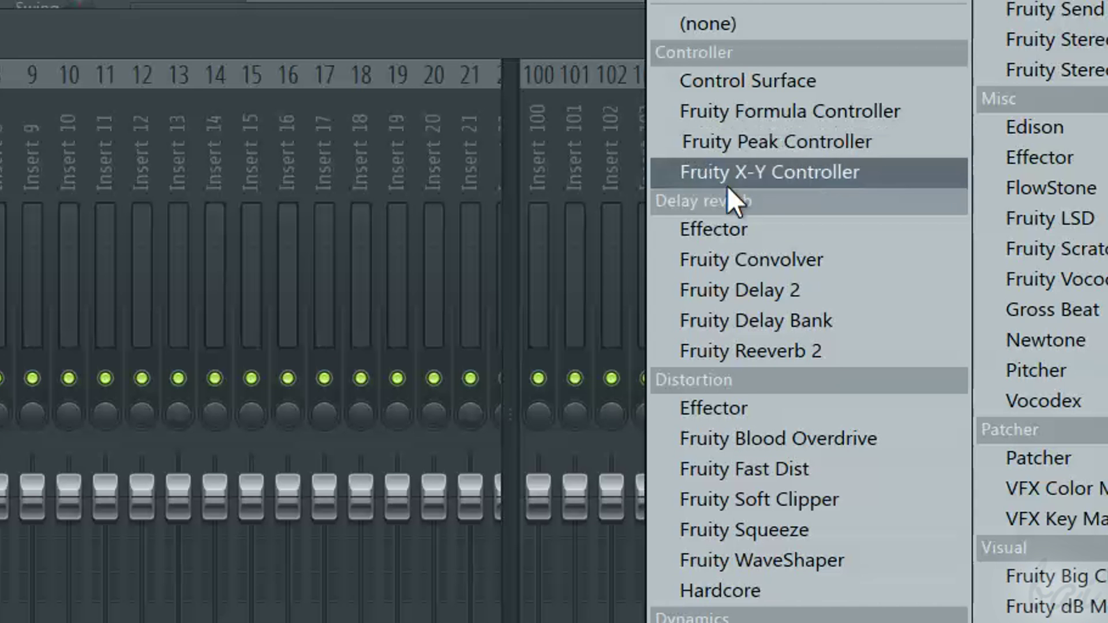
click(785, 349)
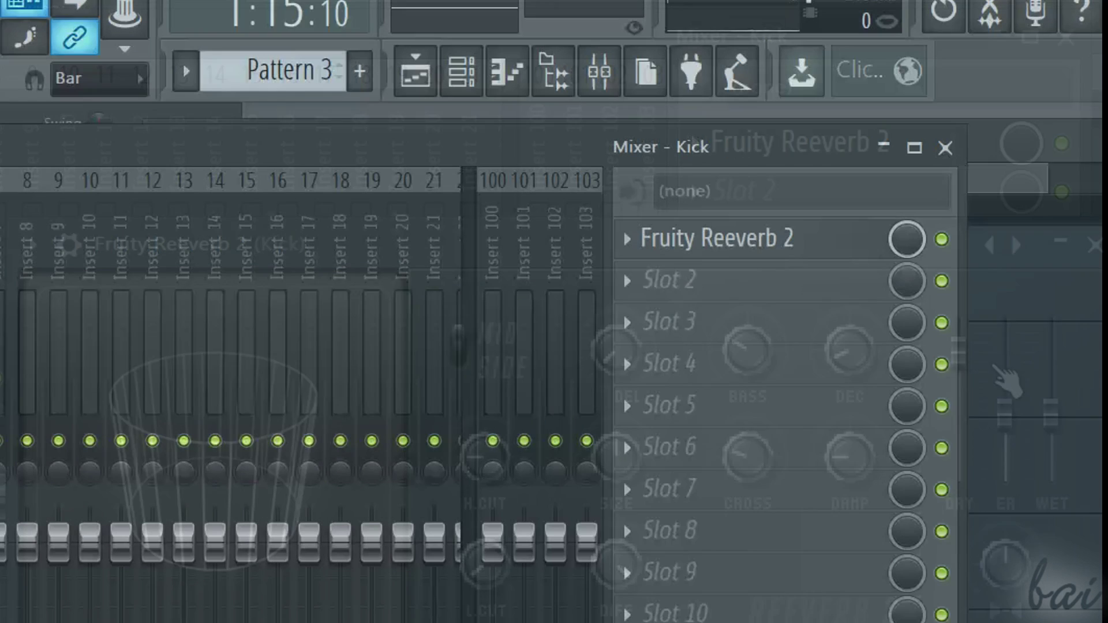
click(638, 238)
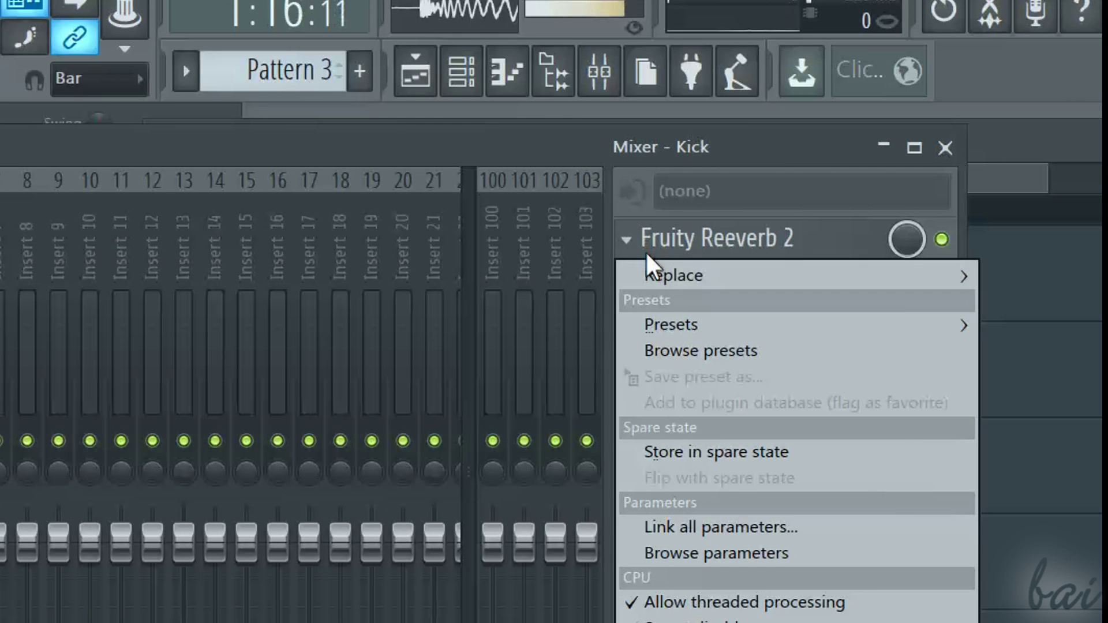
mouse_move(653, 272)
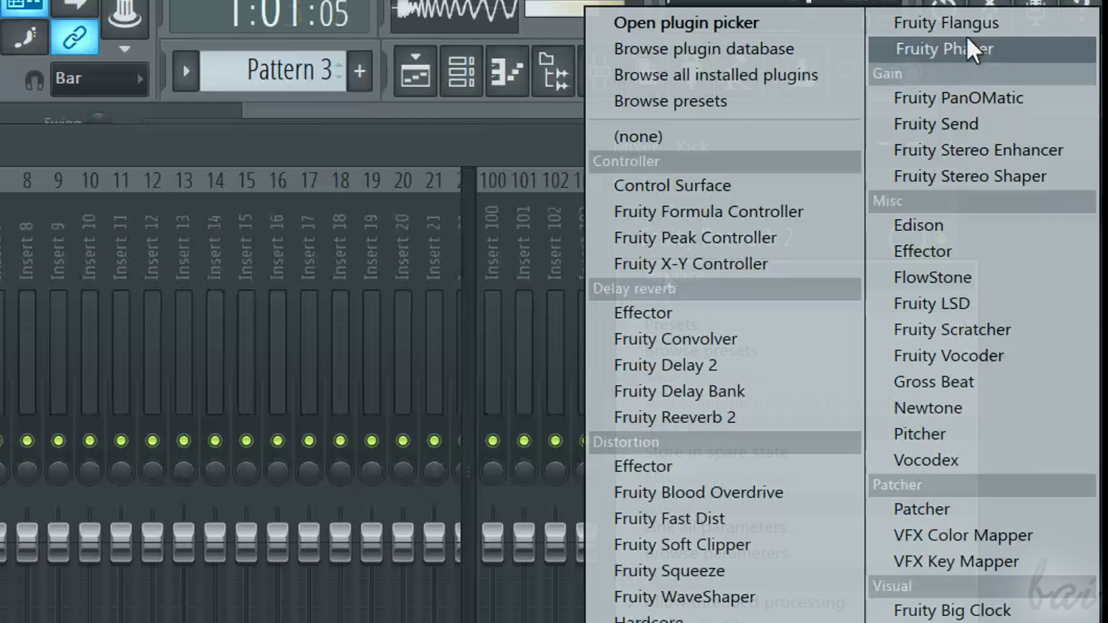
click(978, 22)
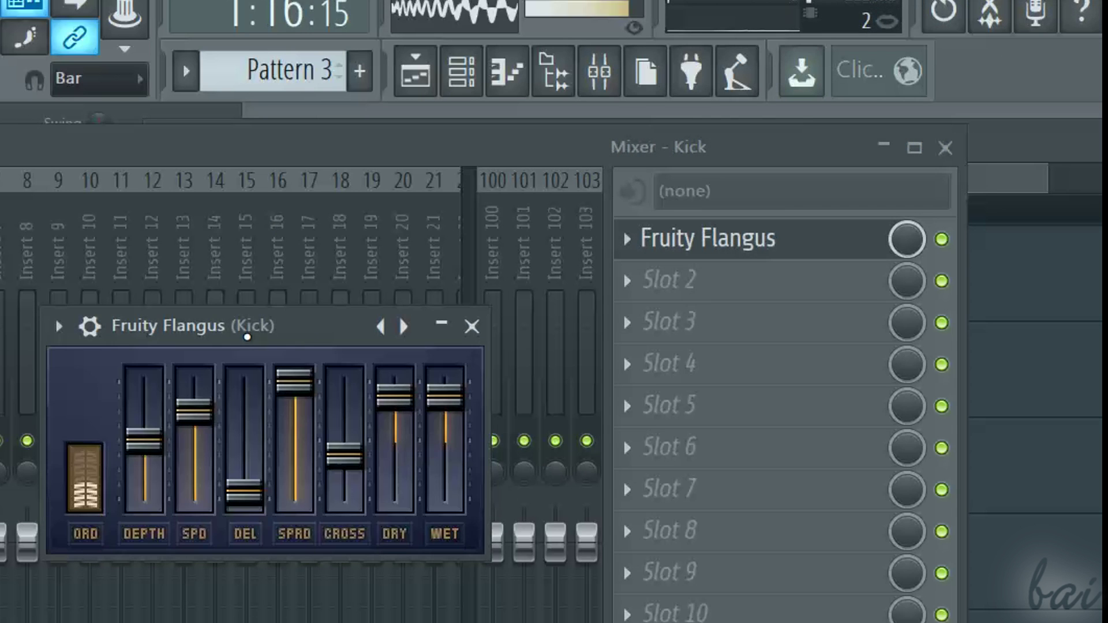
drag(314, 334, 457, 351)
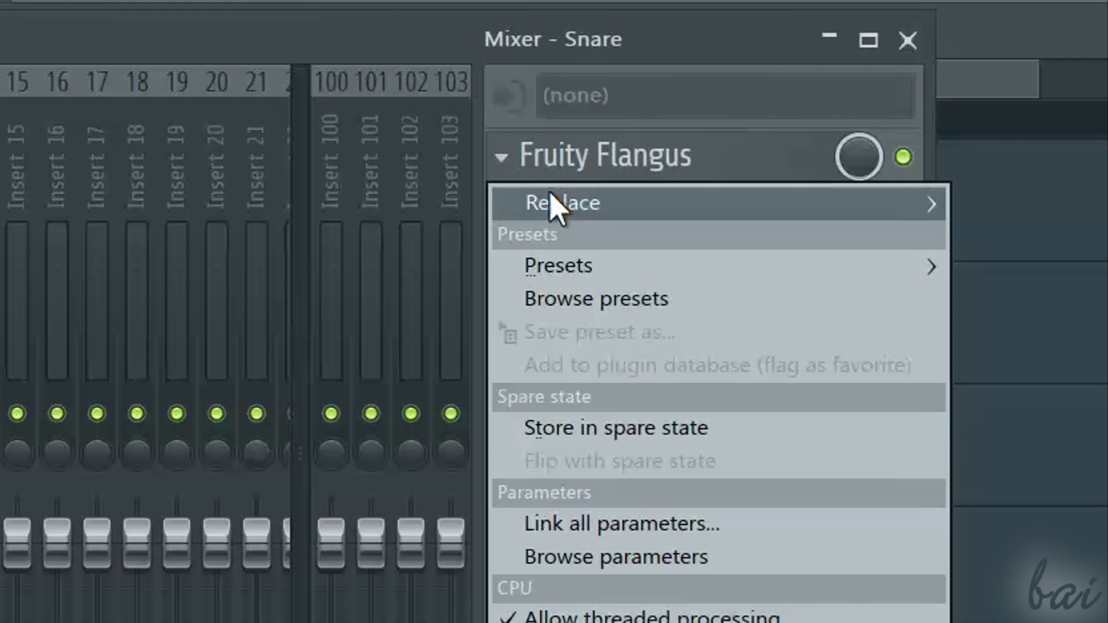
Clear the Snare insert's first slot, then compare the Hat, Snare and Kick inserts.
mouse_move(554, 206)
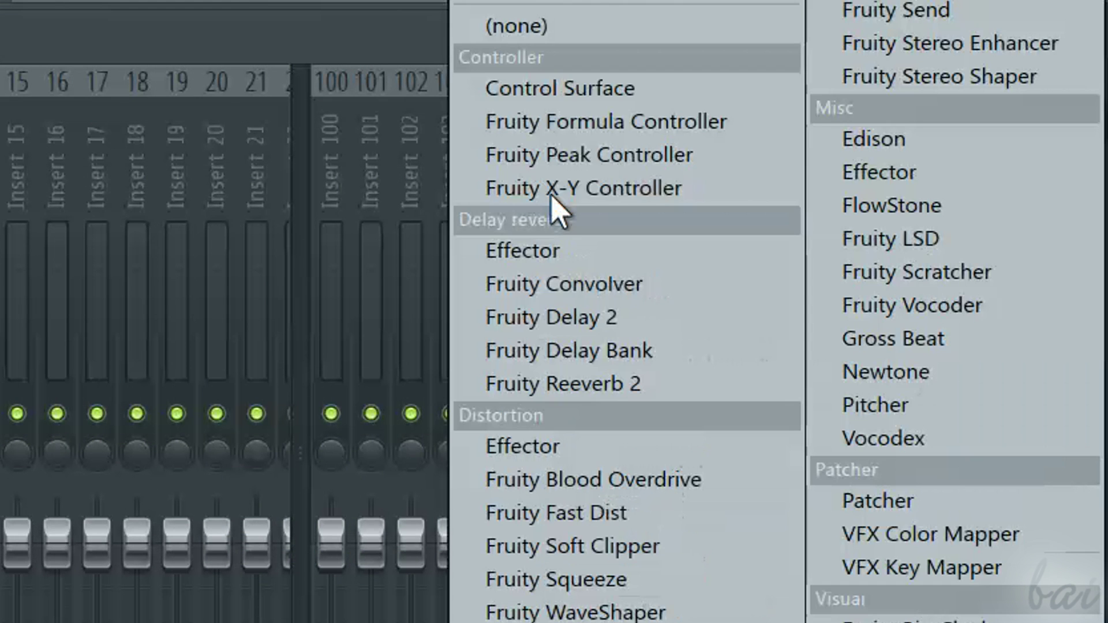
click(548, 27)
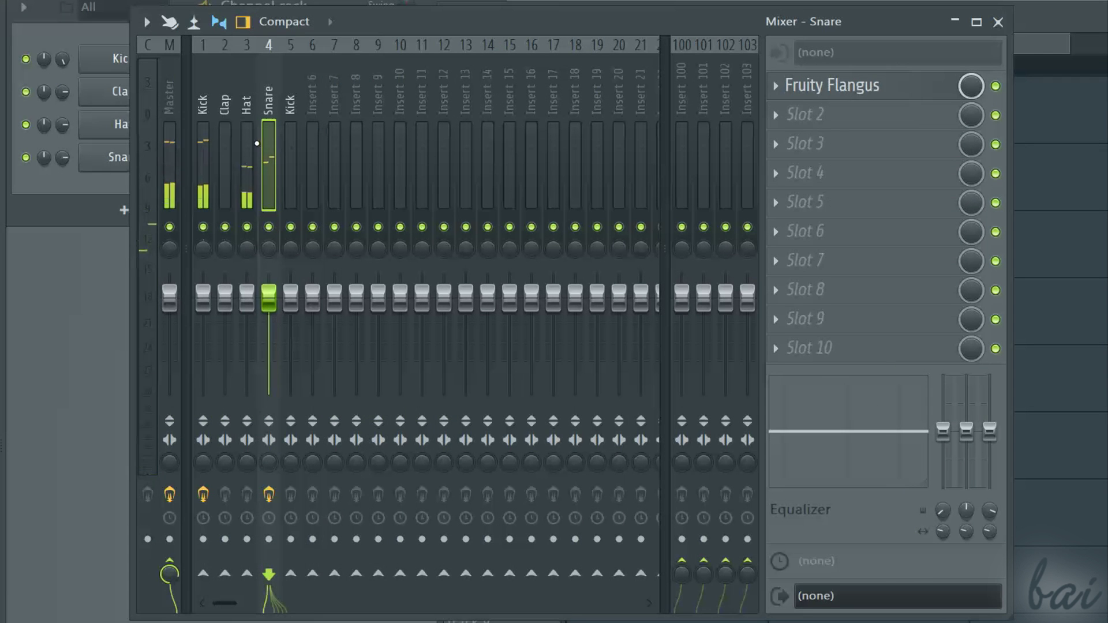
click(250, 144)
click(267, 144)
click(247, 143)
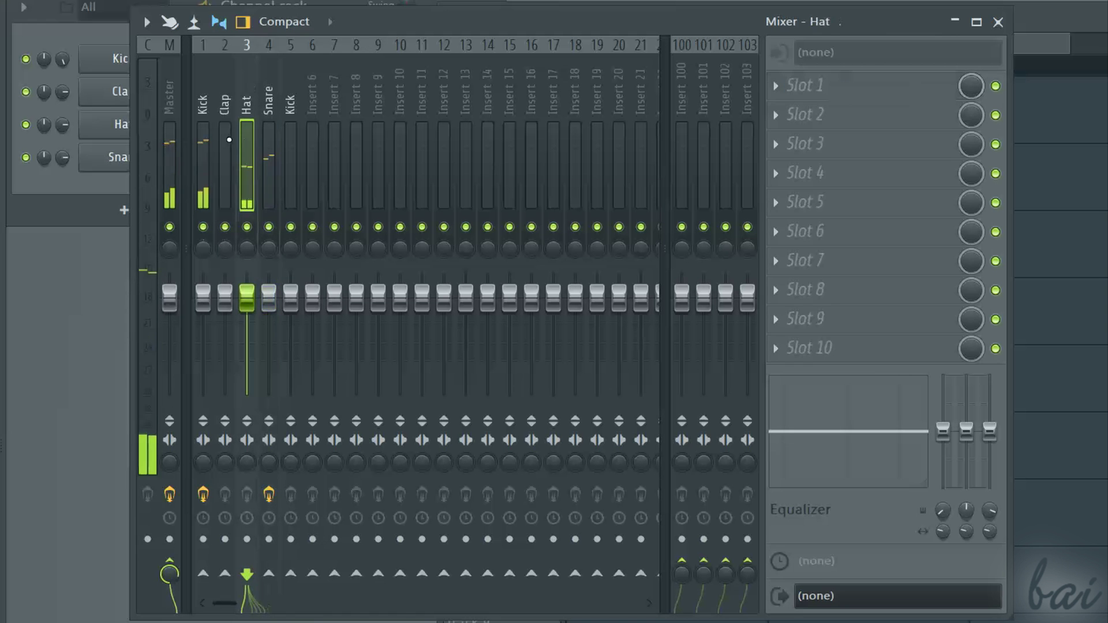
click(202, 144)
click(254, 145)
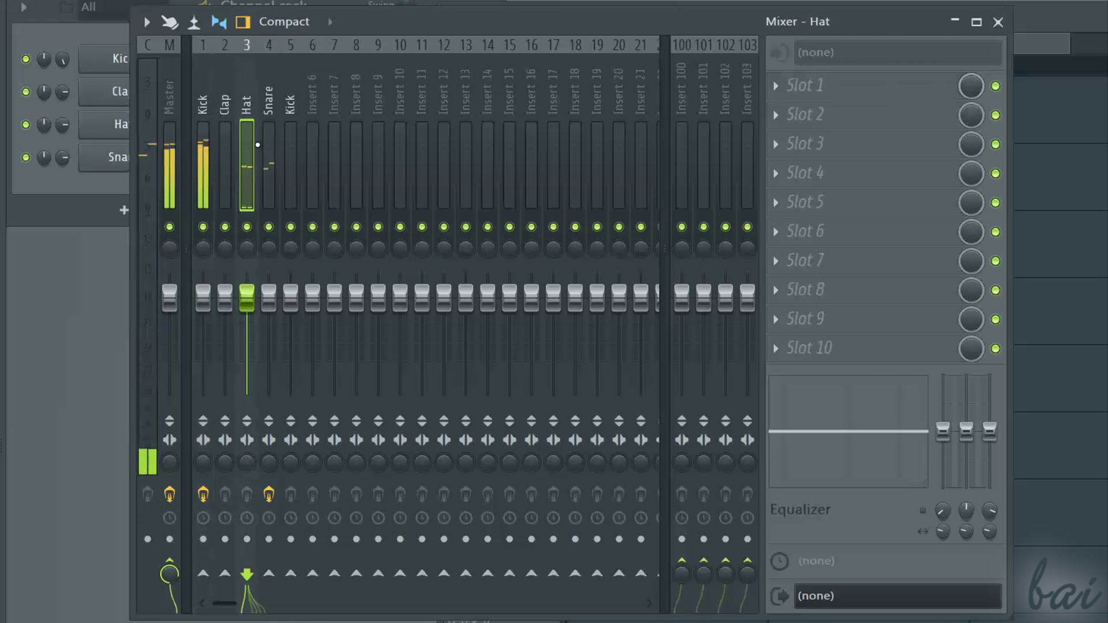
click(266, 144)
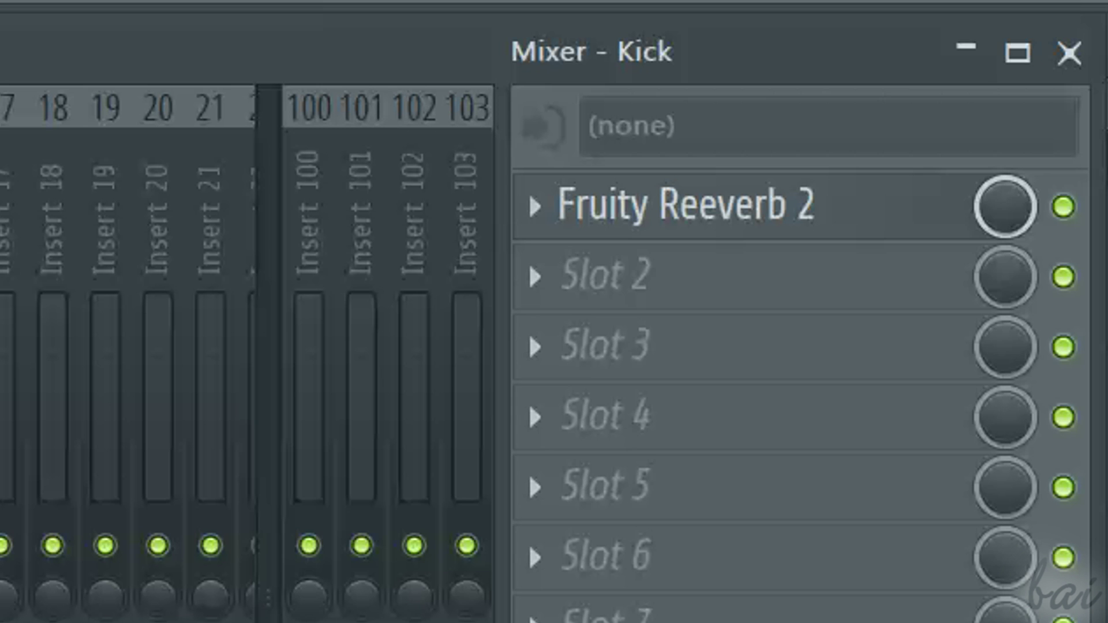
Turn the mix knob beside Fruity Reeverb 2 in the Kick insert's slot 1 clockwise.
drag(1005, 207, 1005, 182)
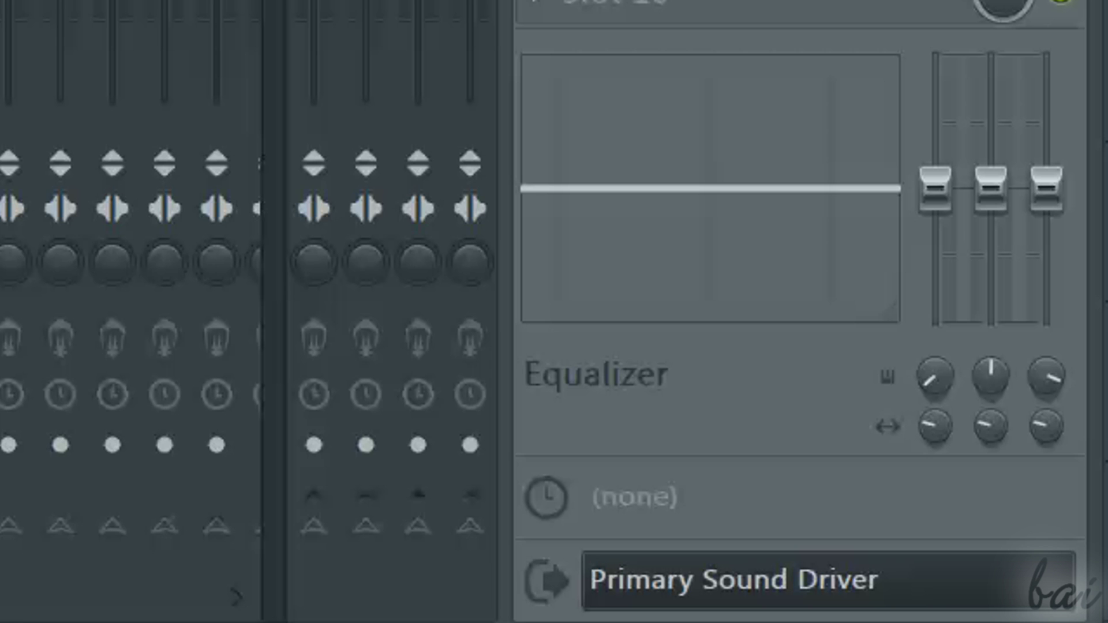
Boost and undo the 90Hz band, strongly boost 1.5k, sweeping it to 15.0k then about 2.0k.
drag(937, 189, 936, 122)
key(ctrl+z)
drag(997, 213, 1046, 188)
drag(991, 188, 991, 321)
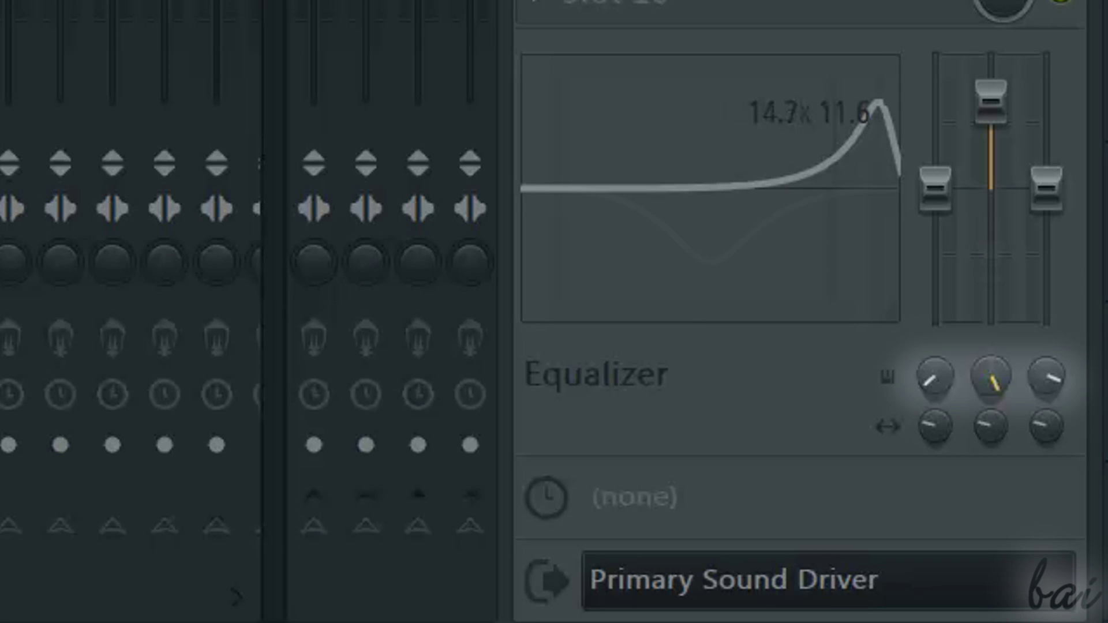
drag(991, 376, 991, 435)
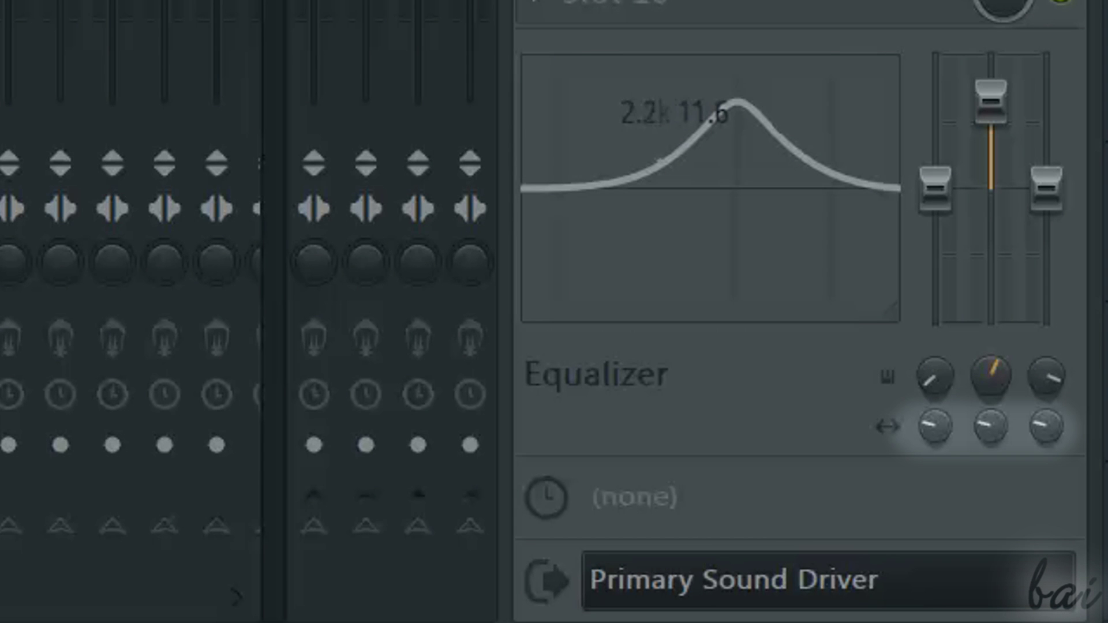
drag(991, 408, 1010, 455)
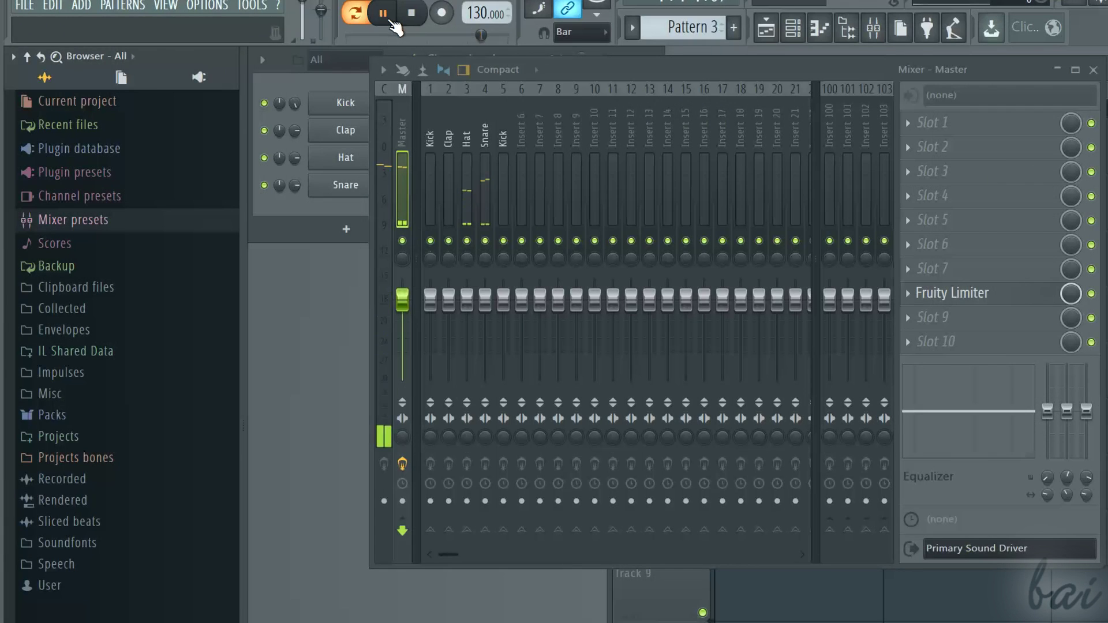
Drag the Guitar stuff preset from the browser's Mixer presets onto insert 1.
click(428, 175)
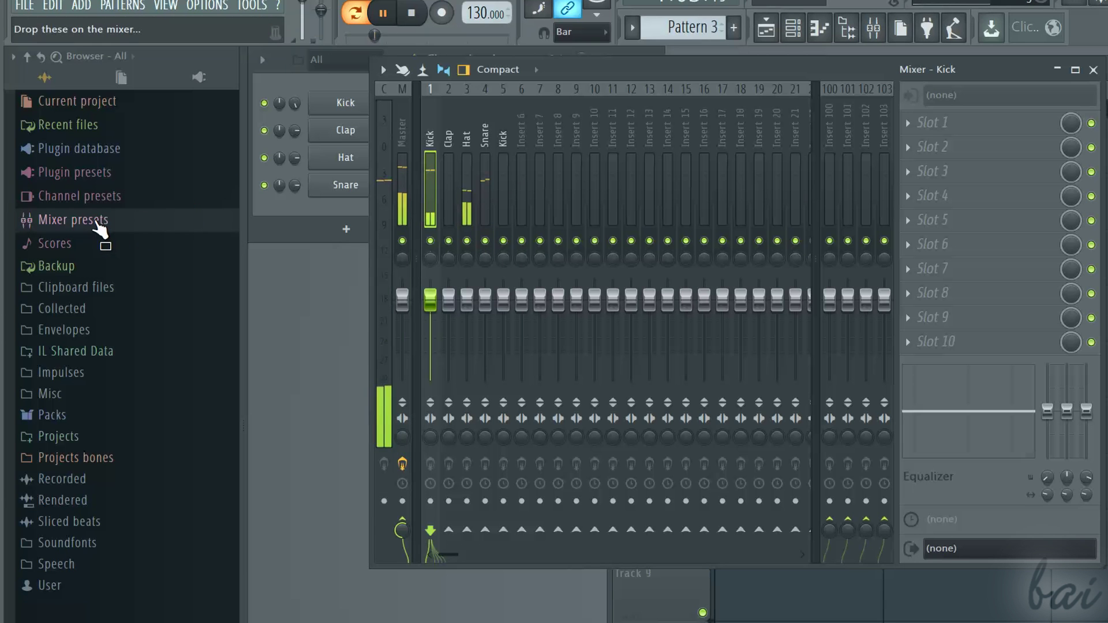
click(101, 222)
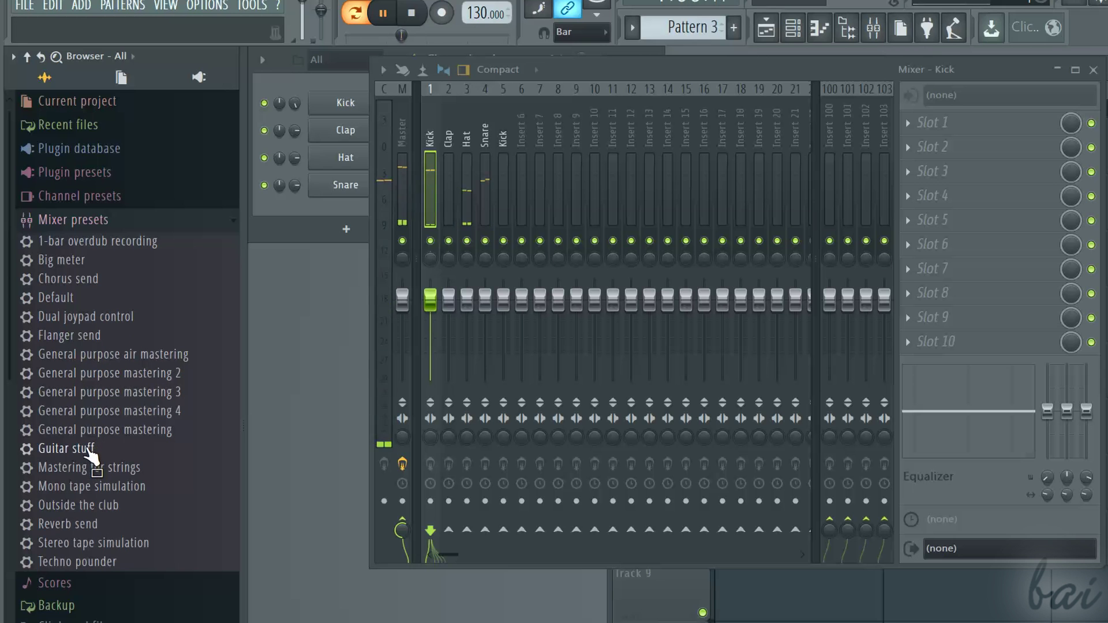
drag(88, 450, 431, 186)
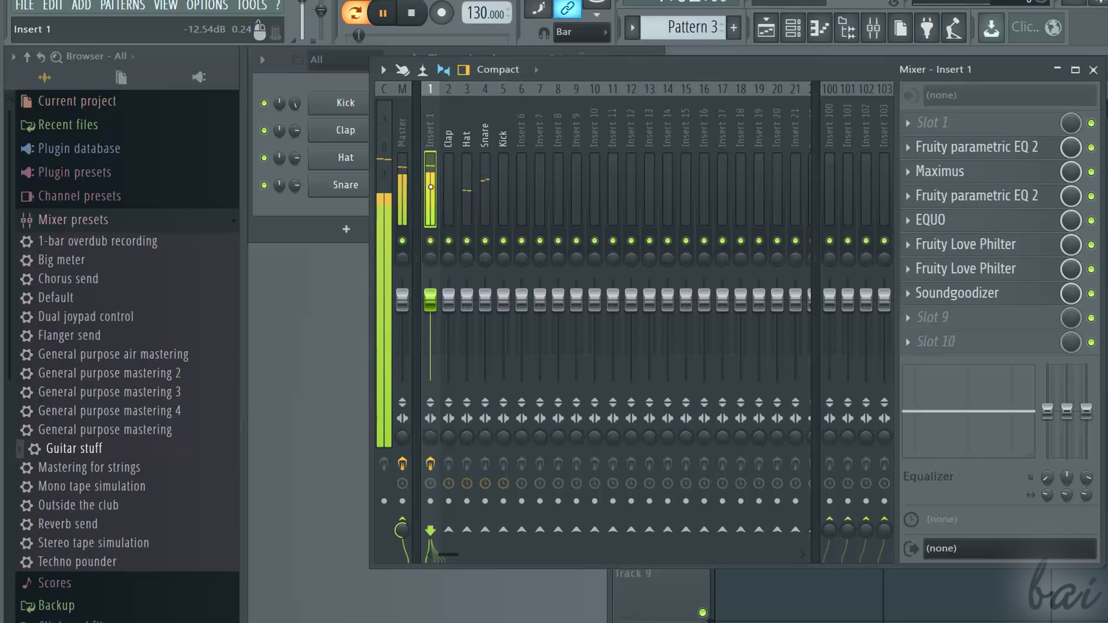